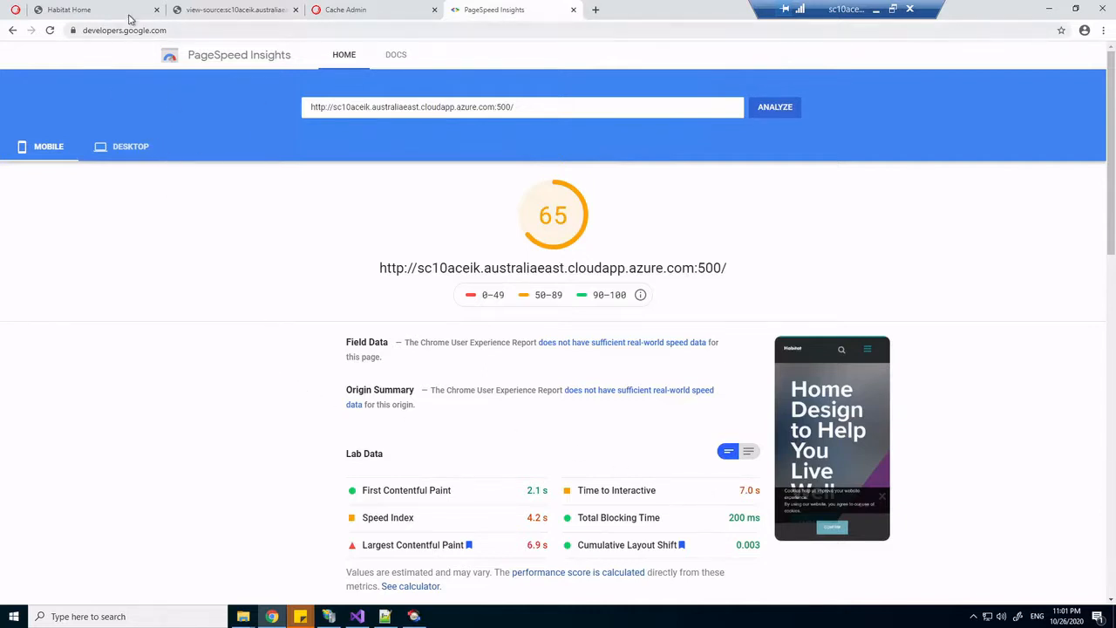
Switch to Run Through.txt in Notepad++ and highlight the prerequisites GZIP HTML, WEBP and Lazy Loading one after another
left_click(96, 10)
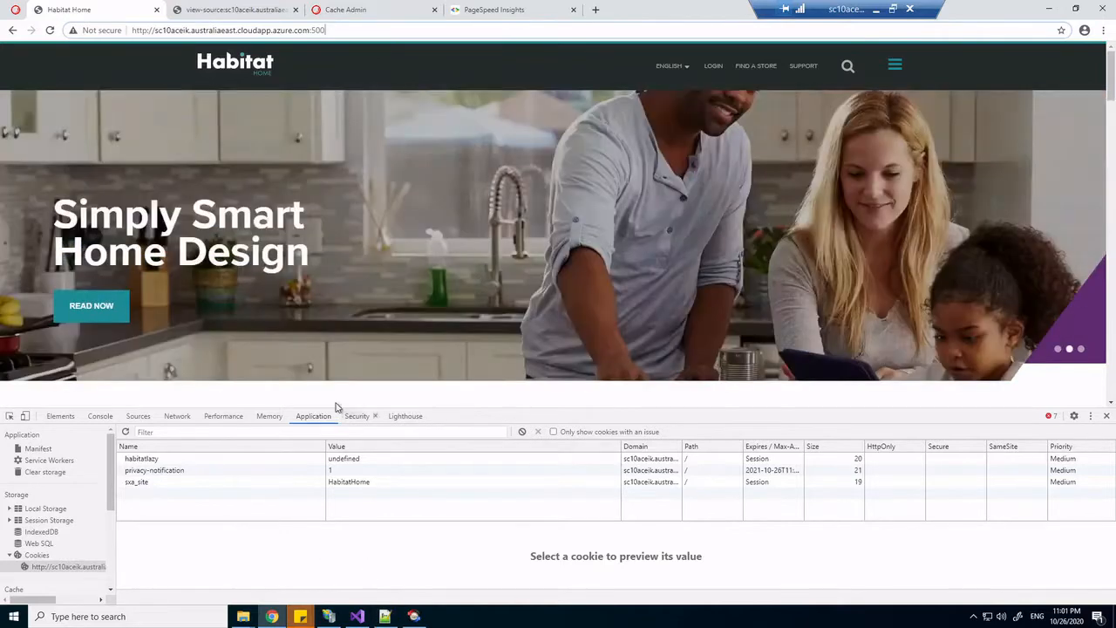
left_click(385, 616)
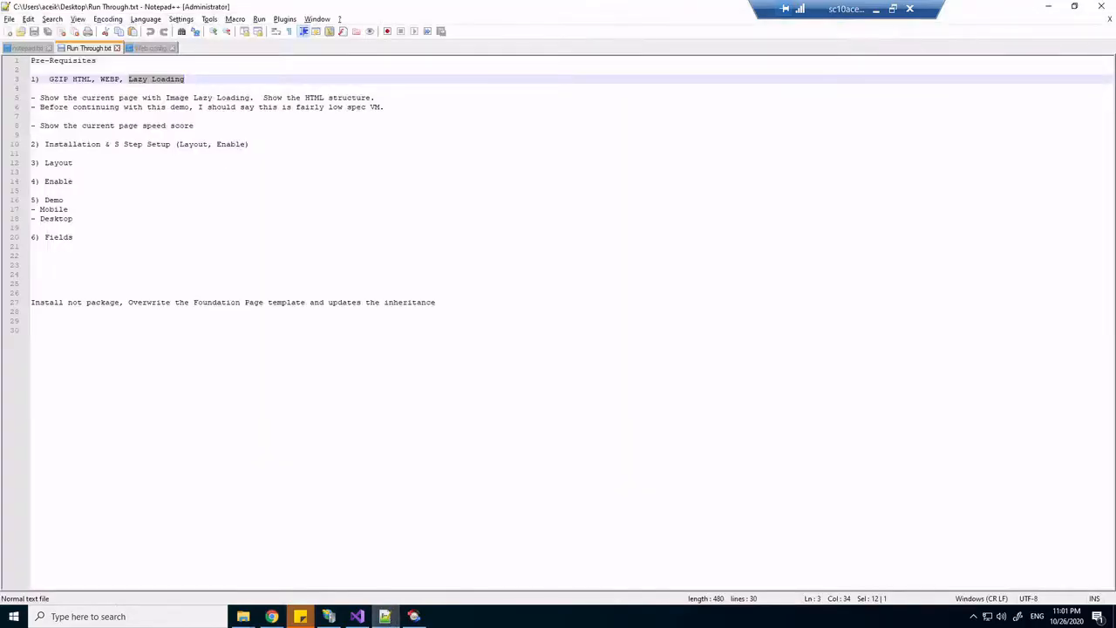
left_click_drag(49, 79, 90, 82)
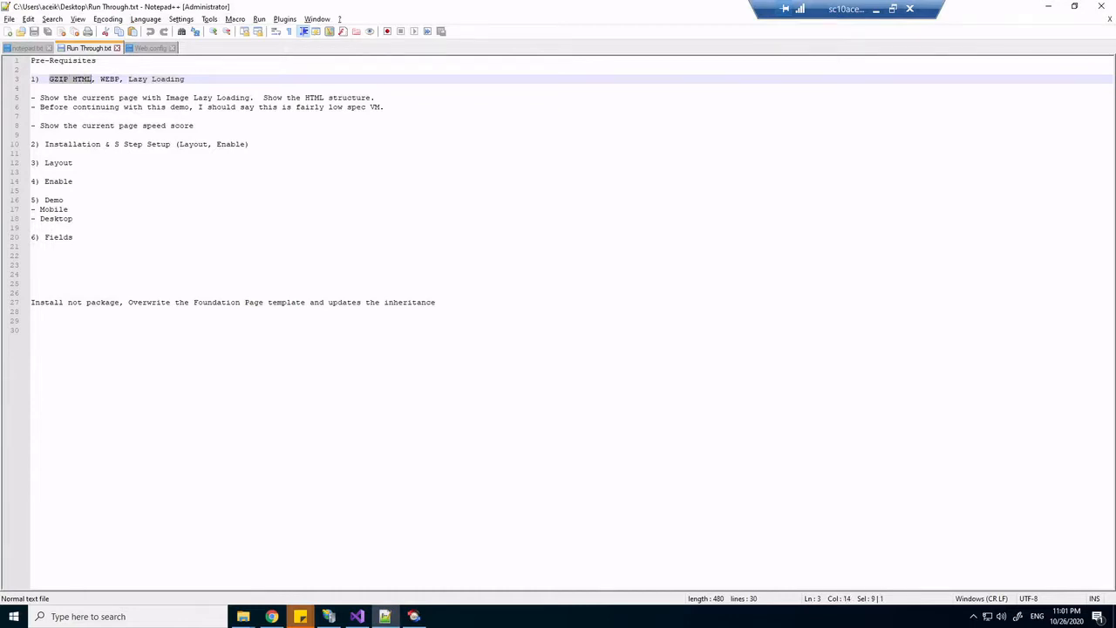
double_click(110, 78)
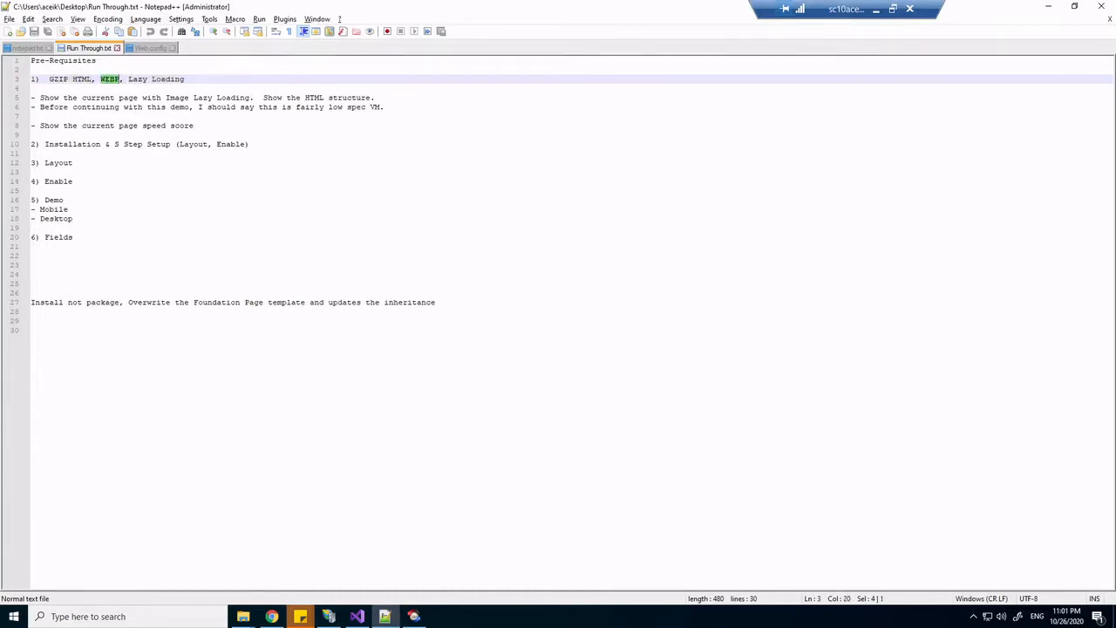
left_click_drag(129, 79, 180, 79)
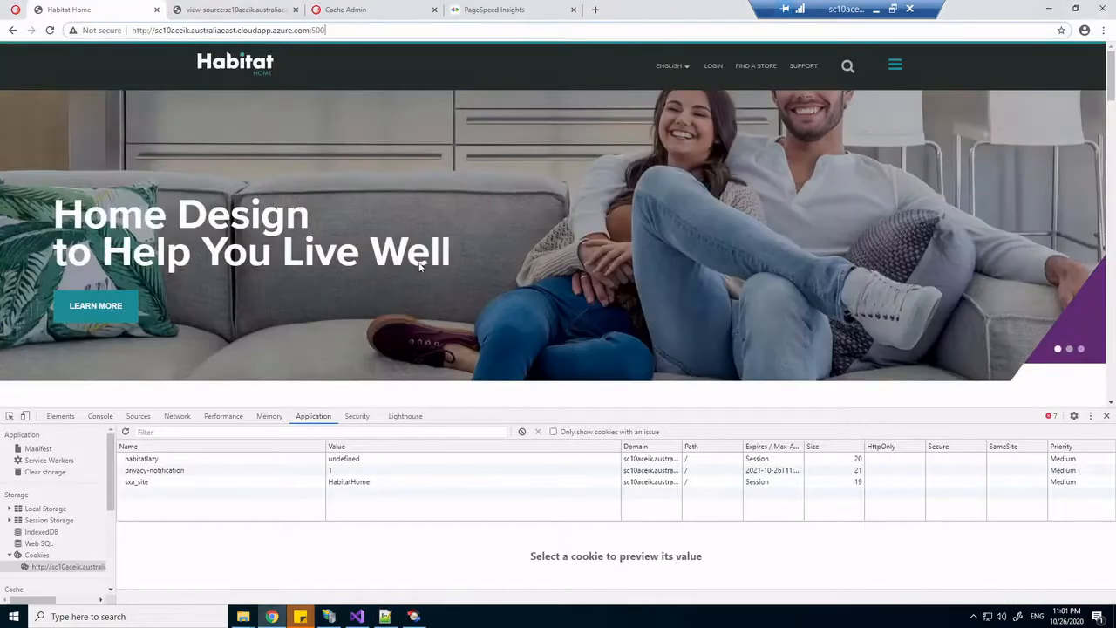
Return to the Habitat Home page in Chrome, clear all of the site's cookies and reload the page
left_click(1048, 6)
right_click(68, 568)
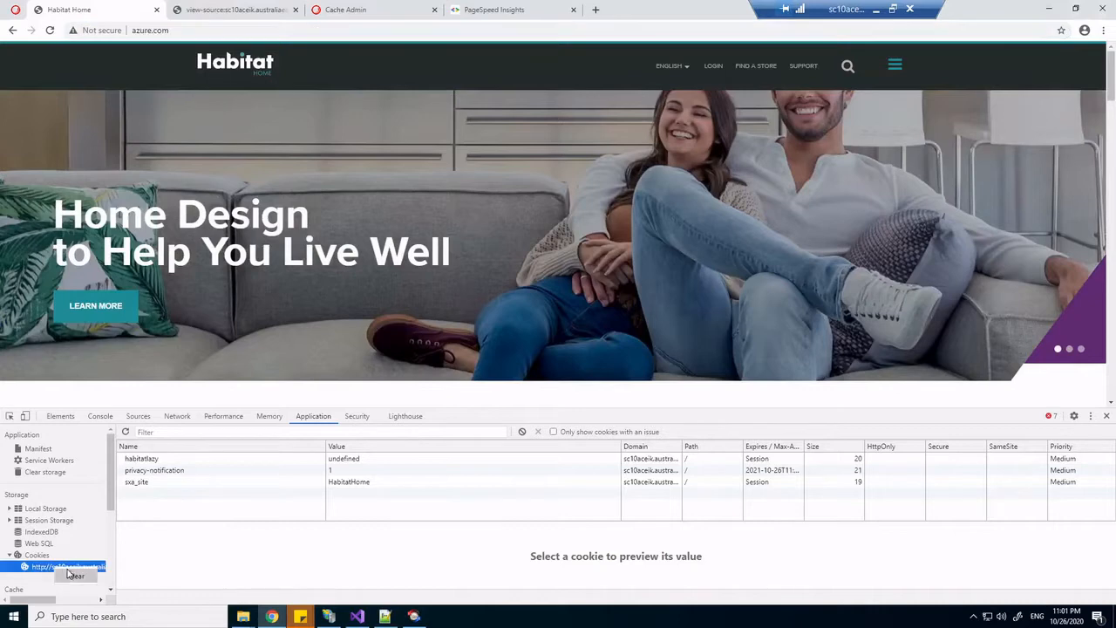
left_click(72, 576)
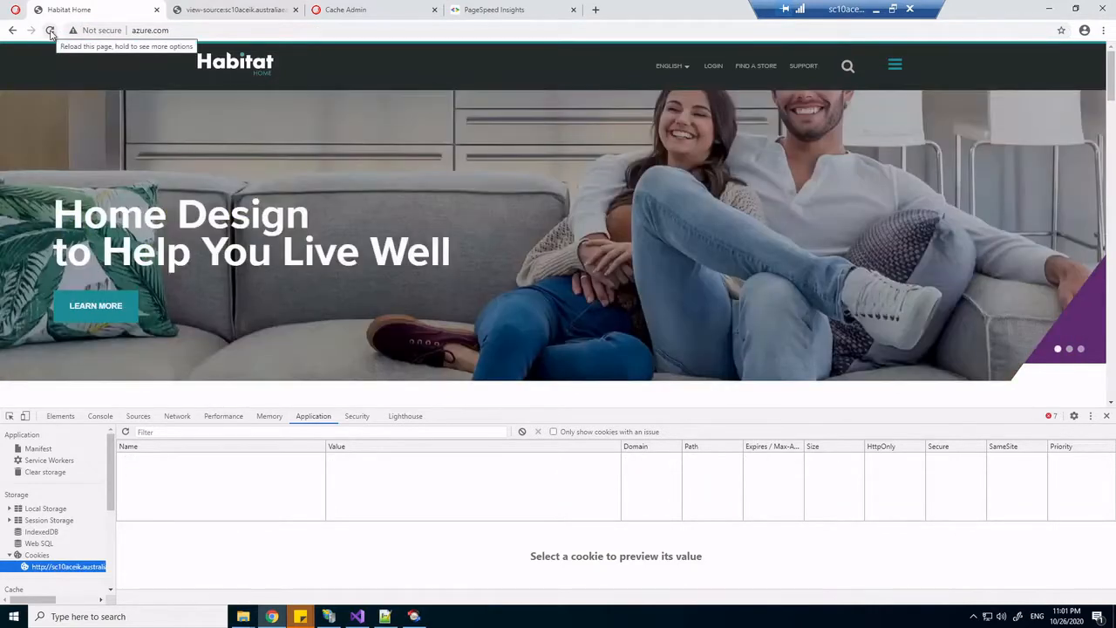
left_click(51, 31)
Inspect the response headers of the home page's document request for its content encoding, then close the request details
left_click(177, 416)
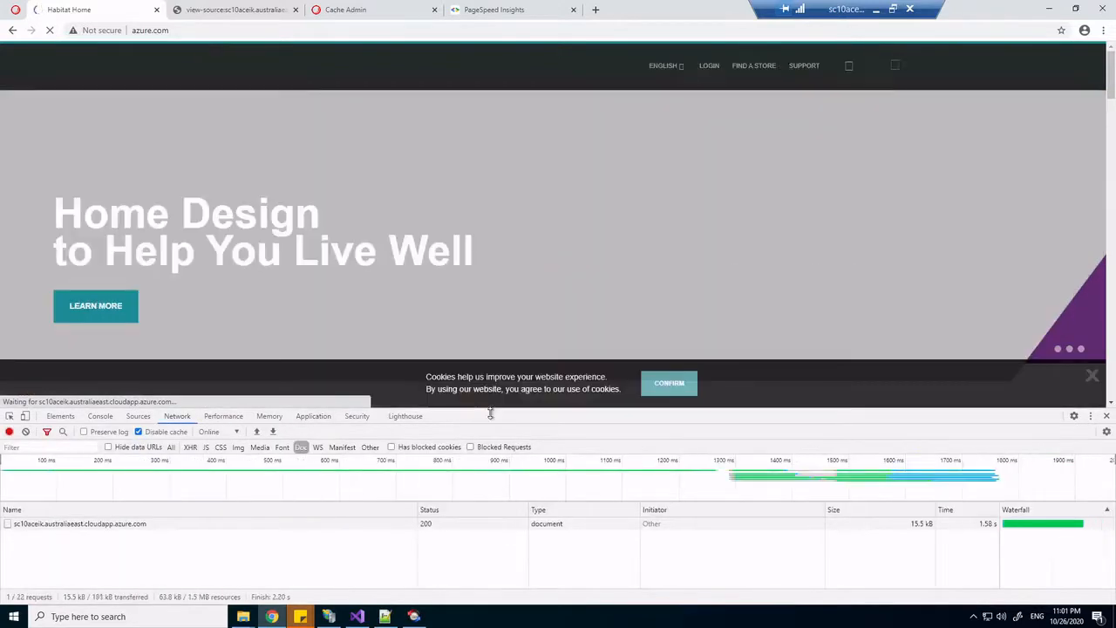
left_click_drag(481, 408, 498, 339)
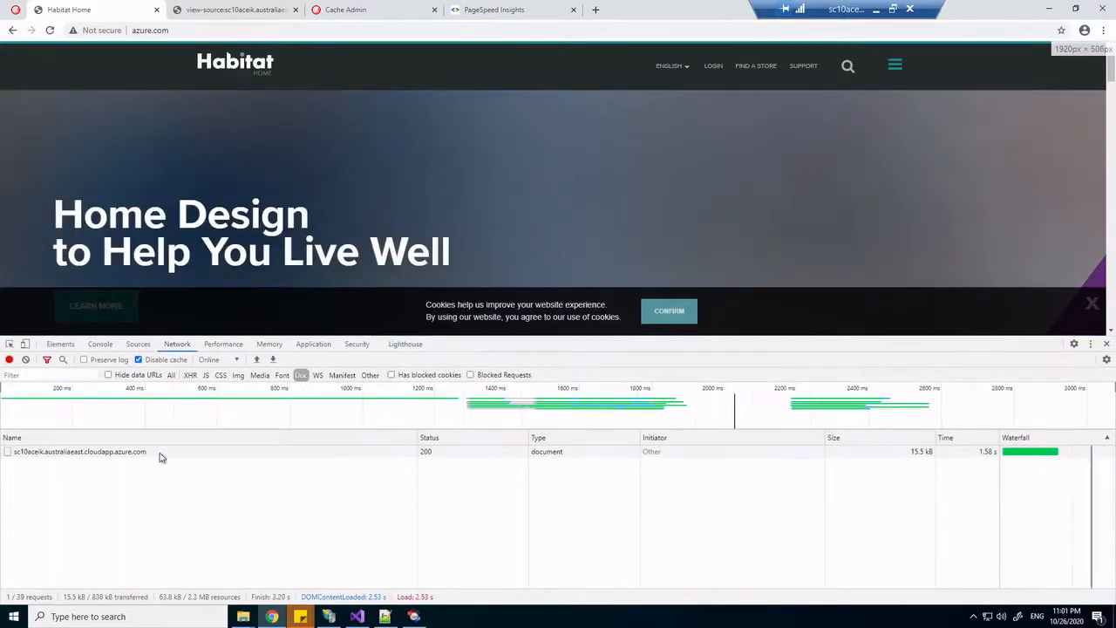
left_click(125, 453)
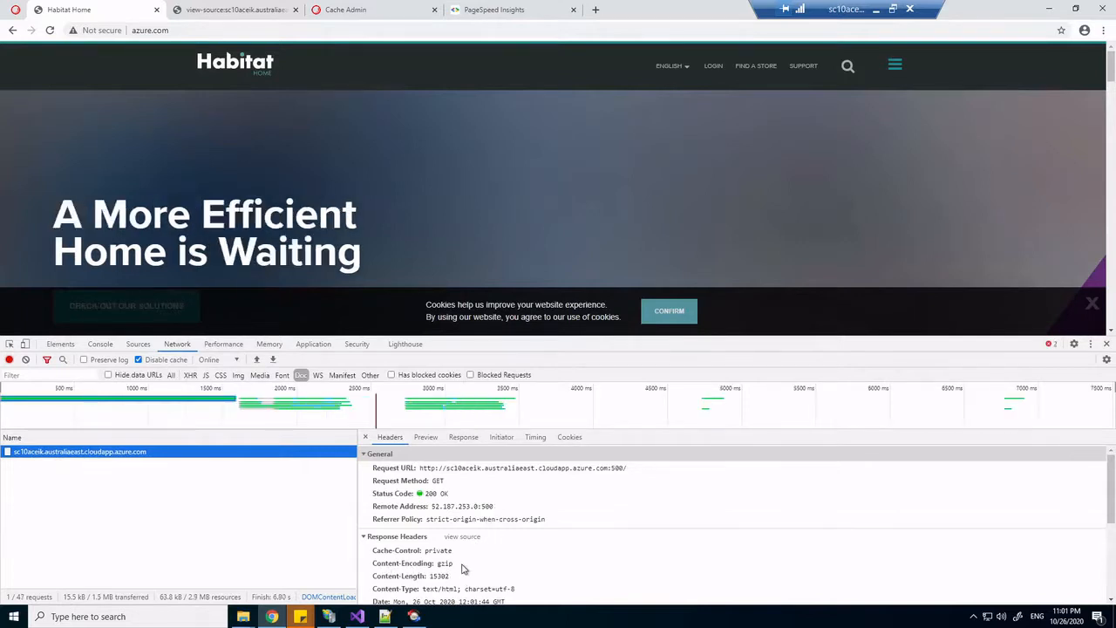
scroll(453, 572, "down", 1)
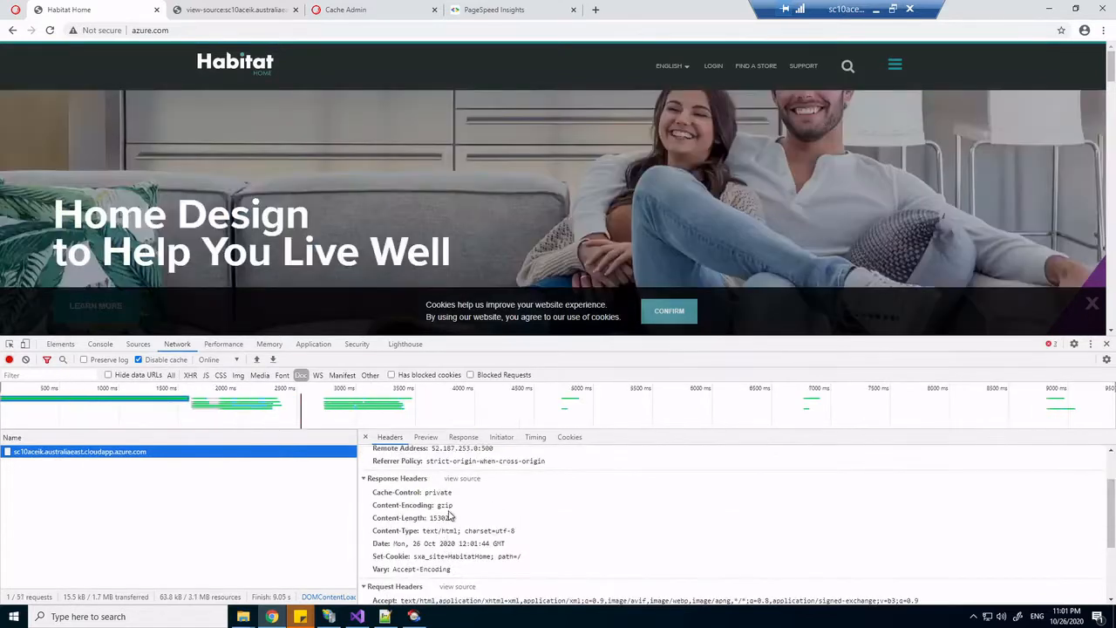
left_click(365, 437)
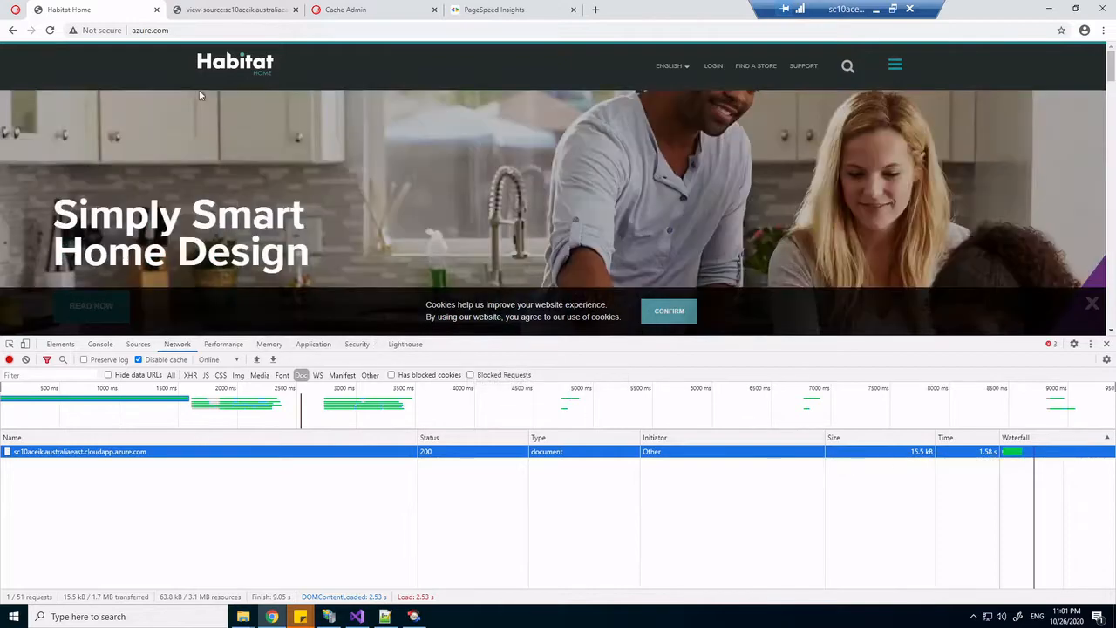
Refresh the already open page-source view of the home page, then return to the Habitat Home page
right_click(268, 221)
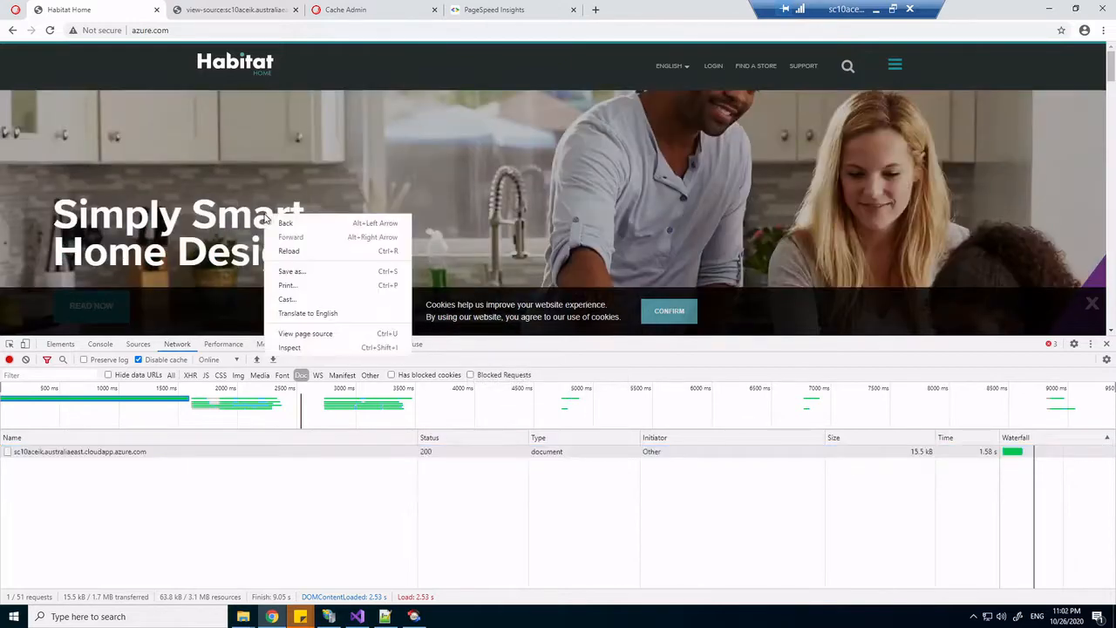
left_click(239, 16)
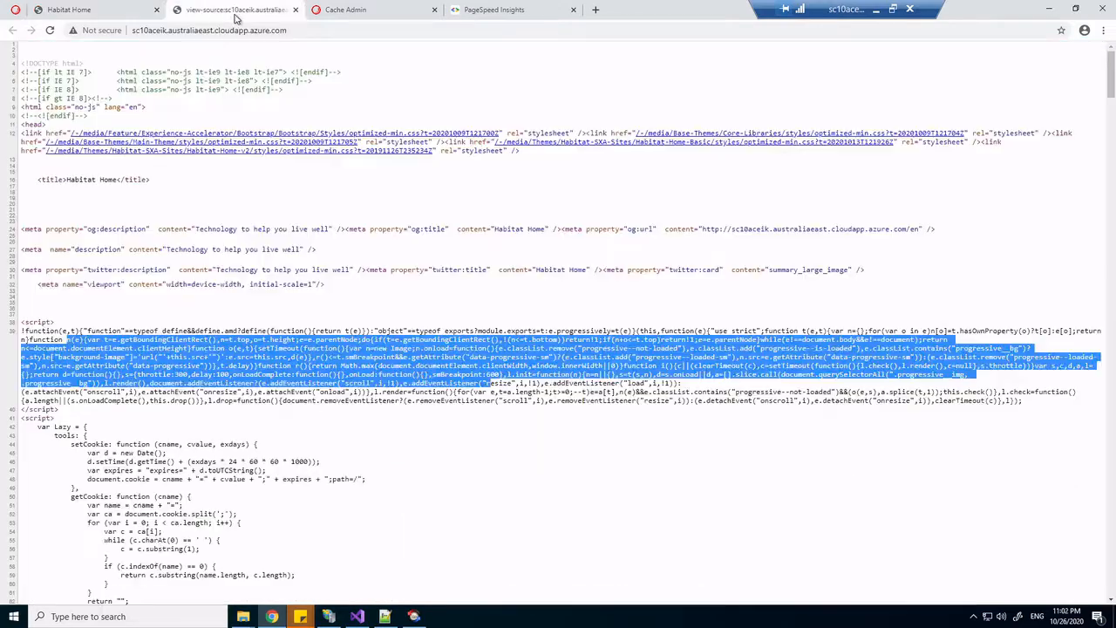
left_click(49, 30)
left_click(111, 14)
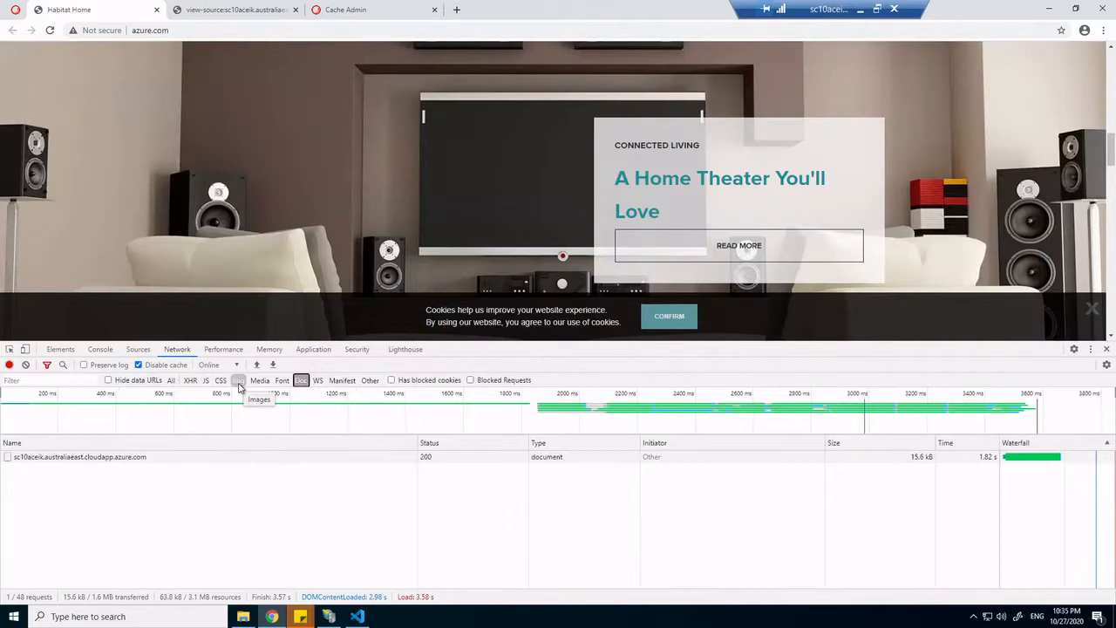
Filter the recorded network requests to images and check the file type served for each one
left_click(239, 382)
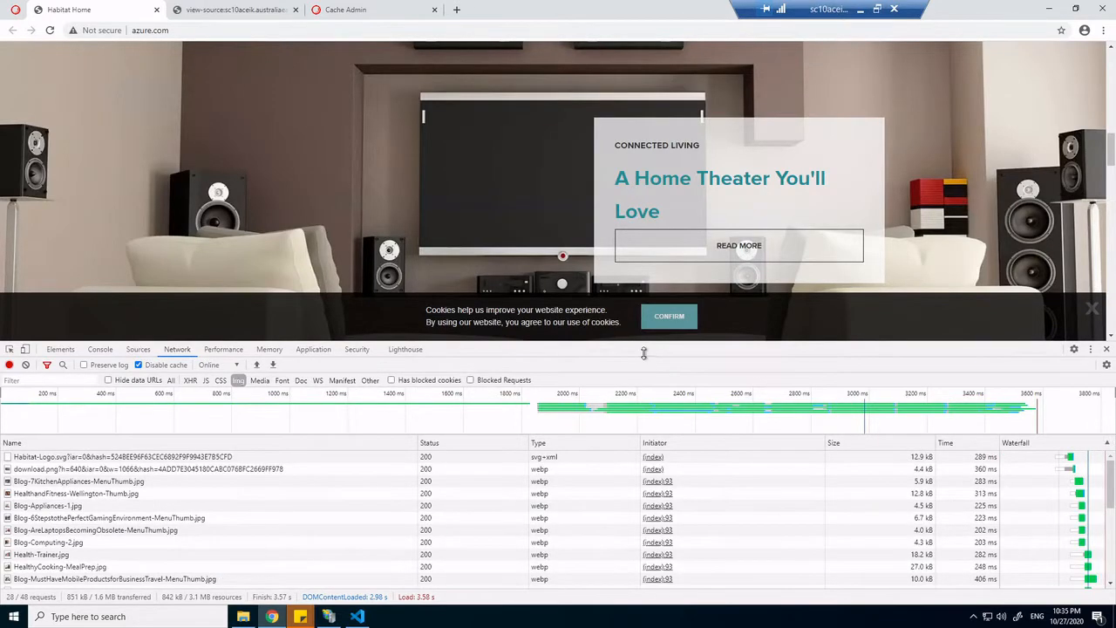
left_click_drag(642, 342, 628, 284)
scroll(201, 456, "down", 5)
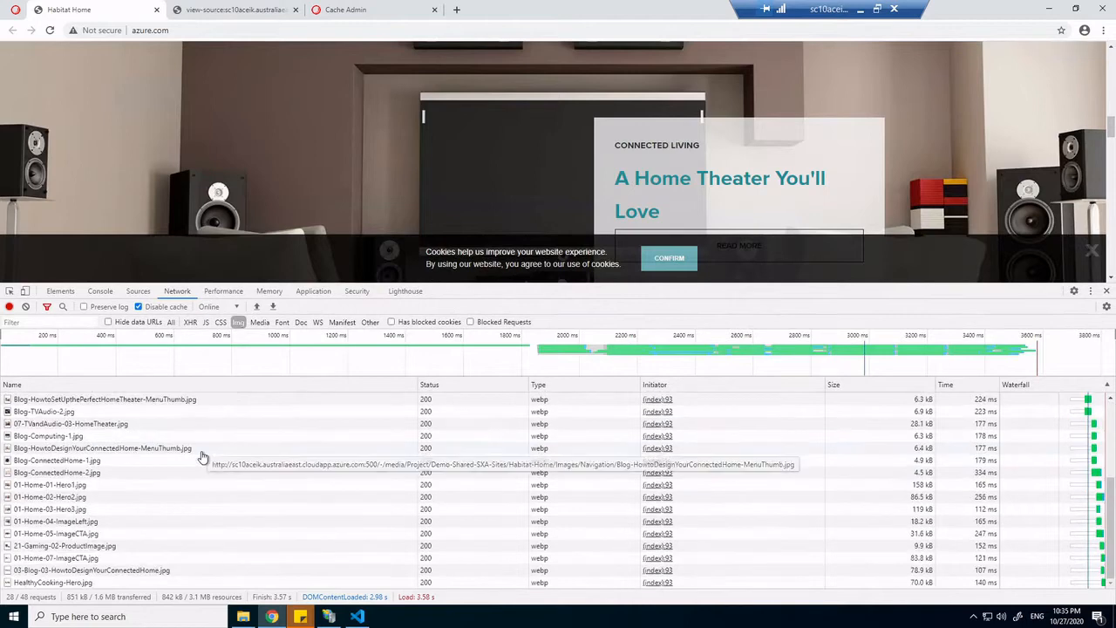
scroll(247, 512, "up", 5)
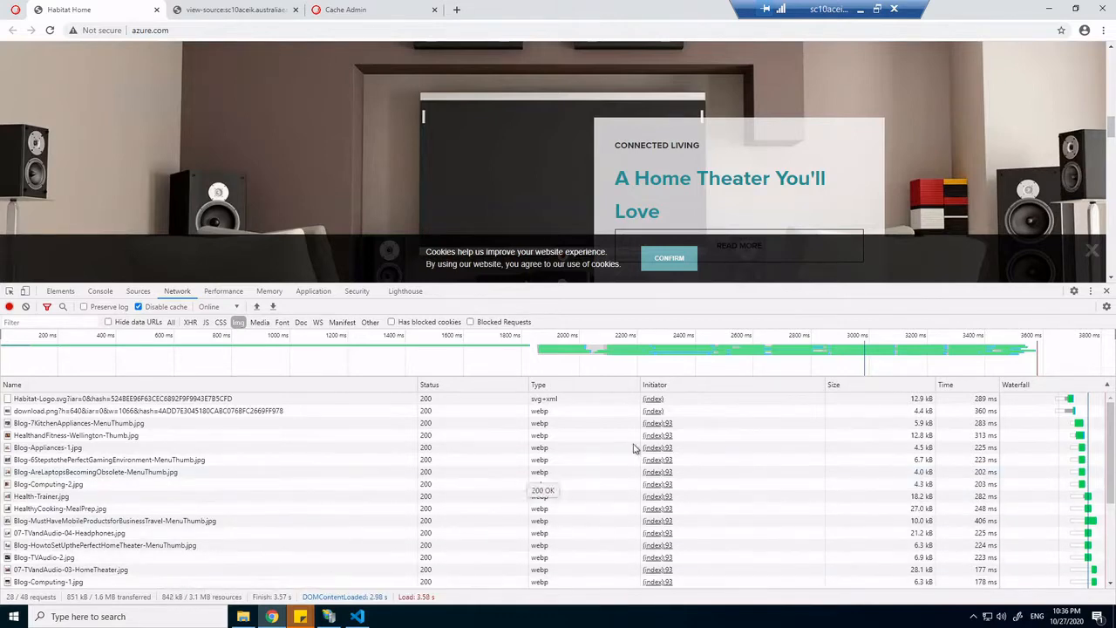
scroll(543, 527, "down", 5)
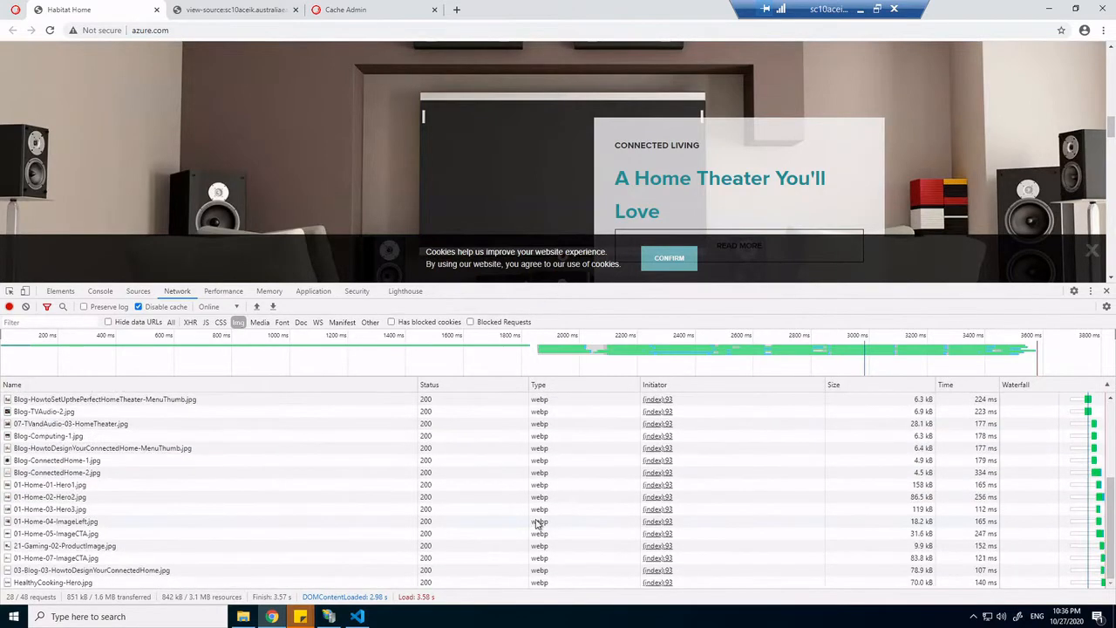
scroll(550, 517, "up", 5)
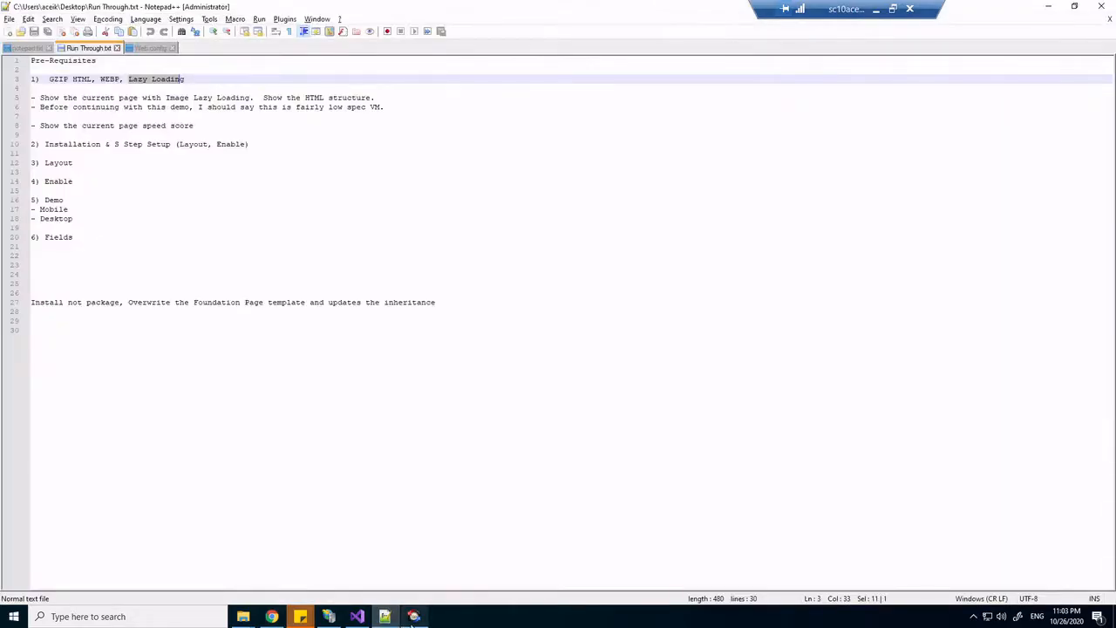
Switch back to Chrome, clear the Habitat Home site's stored cookies again and reload the home page
left_click(273, 617)
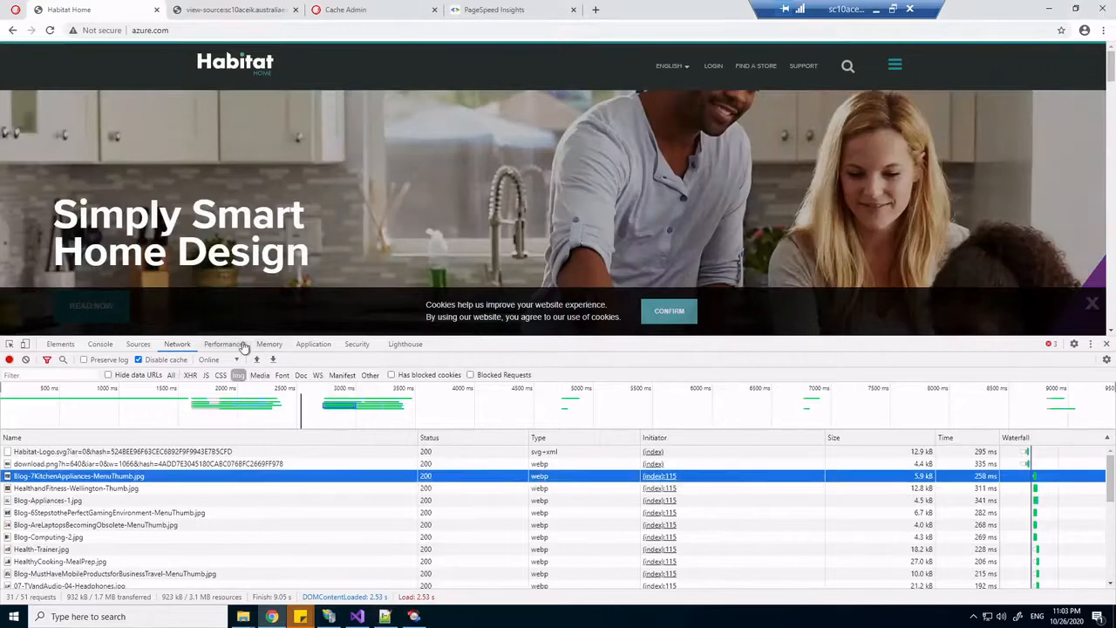
left_click(313, 344)
right_click(72, 491)
right_click(65, 496)
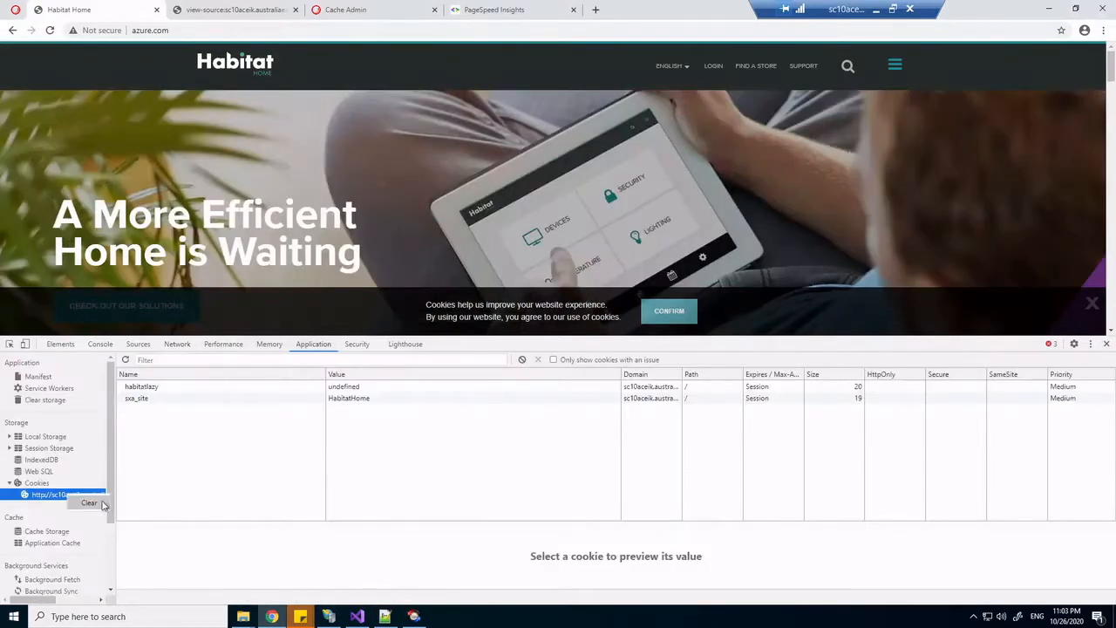
left_click(104, 505)
left_click(50, 30)
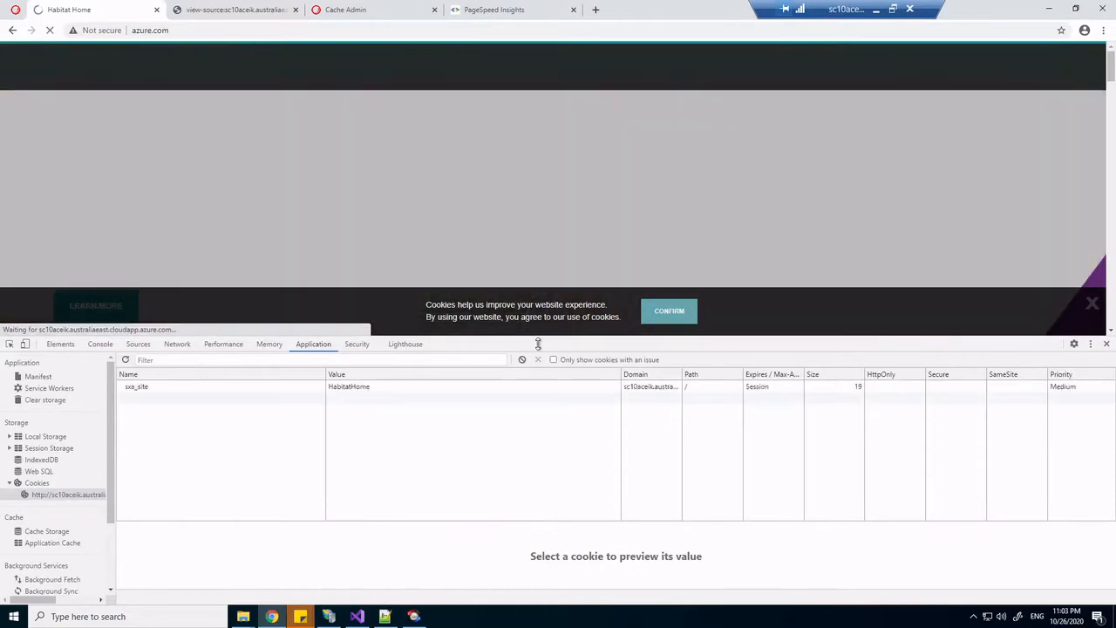
Enlarge the page view and examine how images lazy load down the home page, ending back at its start
left_click_drag(540, 337, 542, 470)
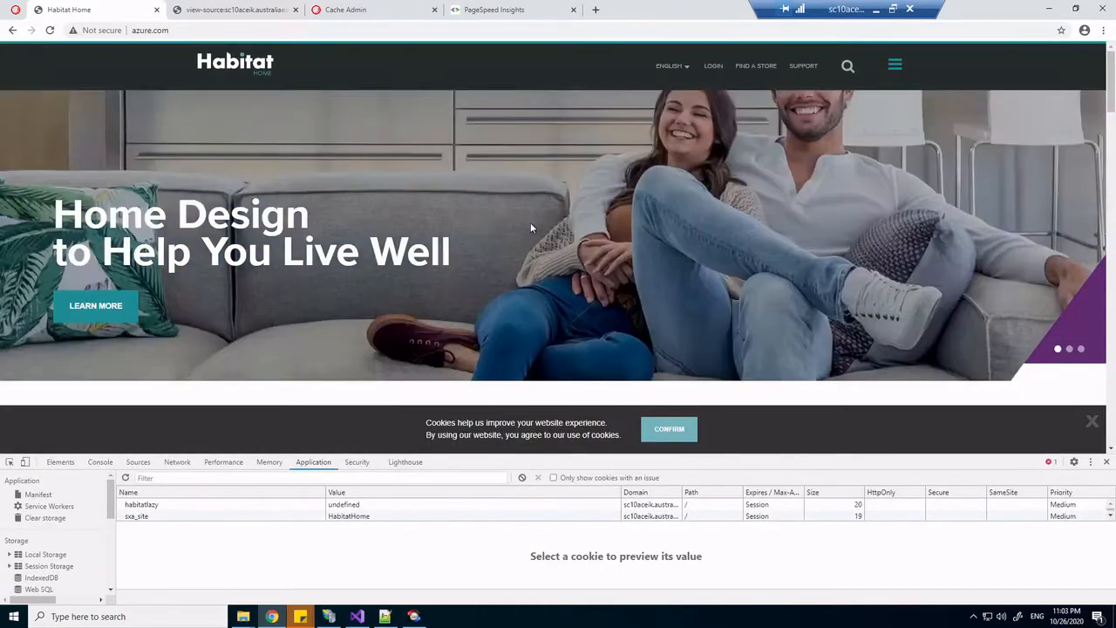
scroll(586, 246, "down", 6)
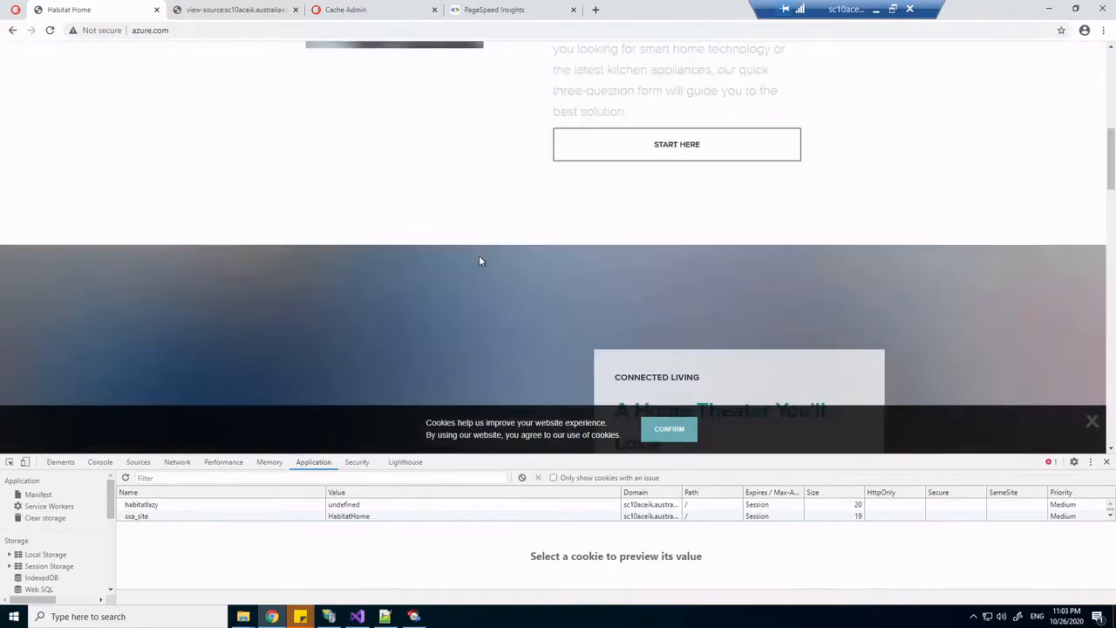
scroll(479, 259, "up", 1)
scroll(474, 255, "down", 2)
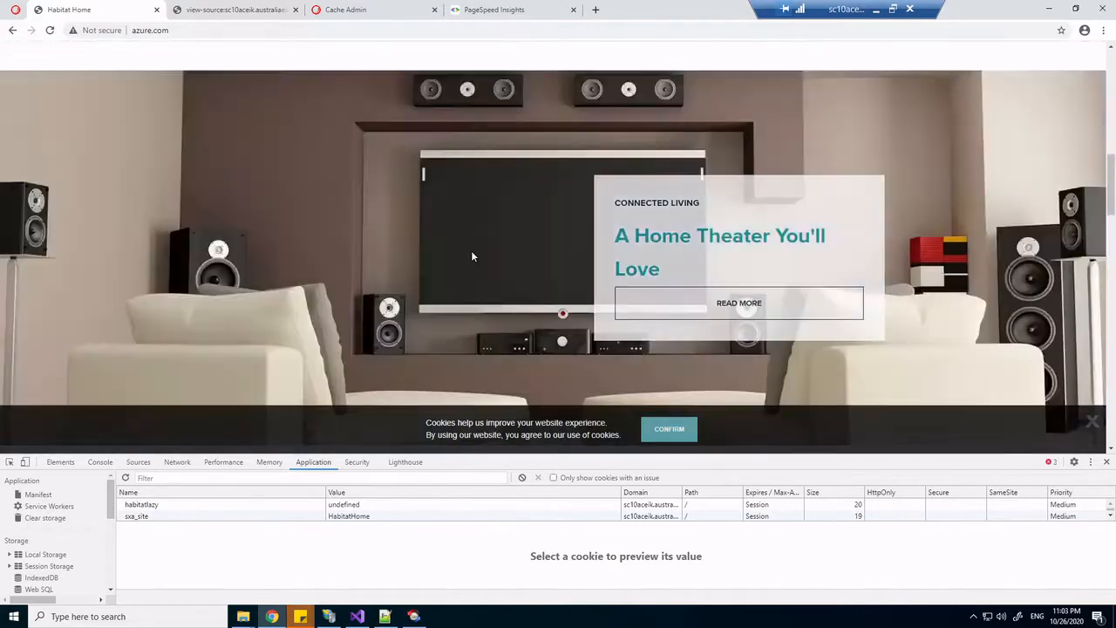
scroll(472, 253, "down", 2)
scroll(471, 255, "down", 3)
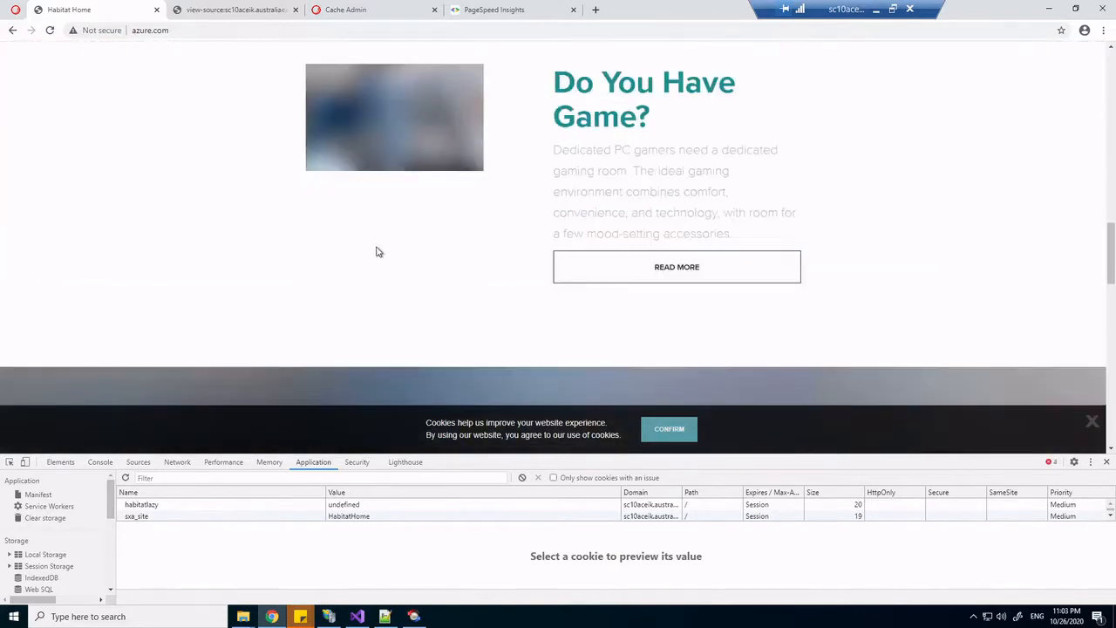
scroll(376, 251, "down", 9)
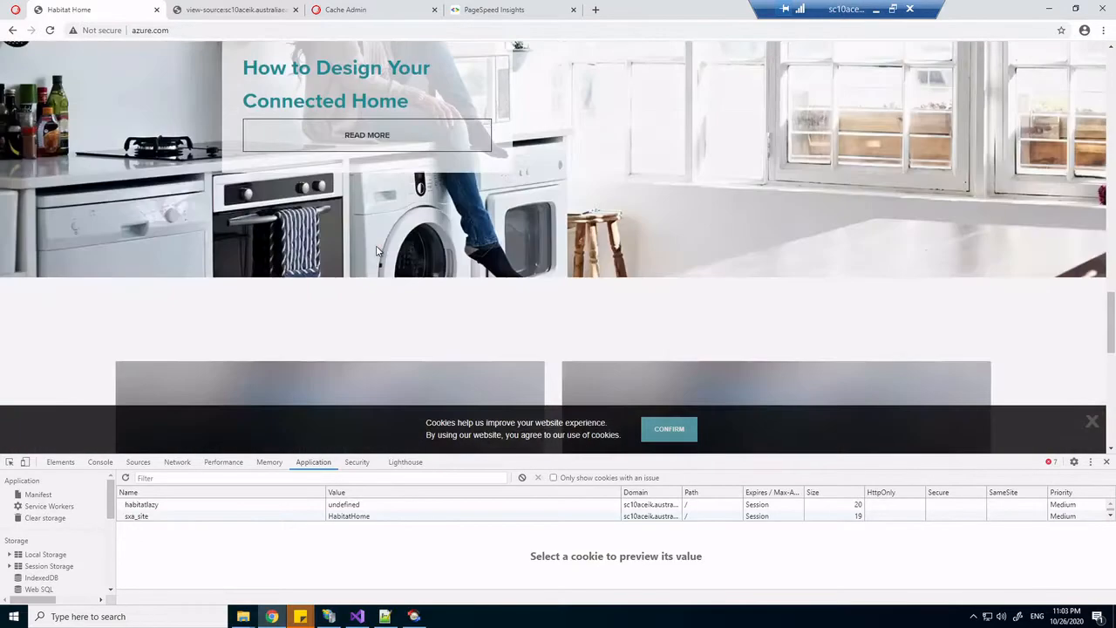
scroll(376, 253, "down", 3)
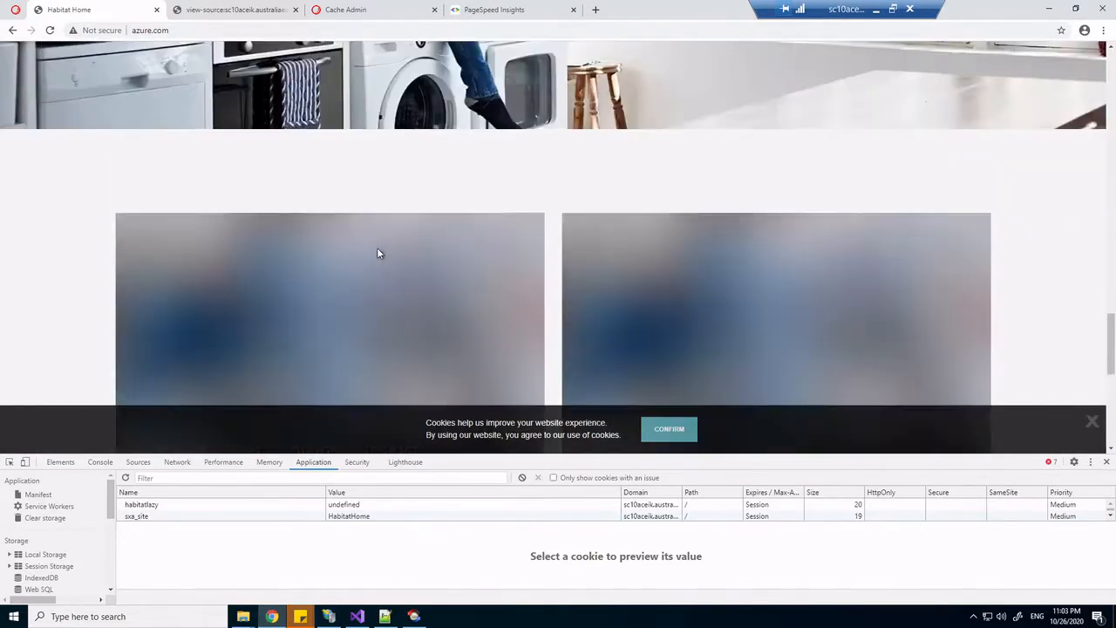
scroll(378, 253, "up", 10)
scroll(378, 253, "up", 5)
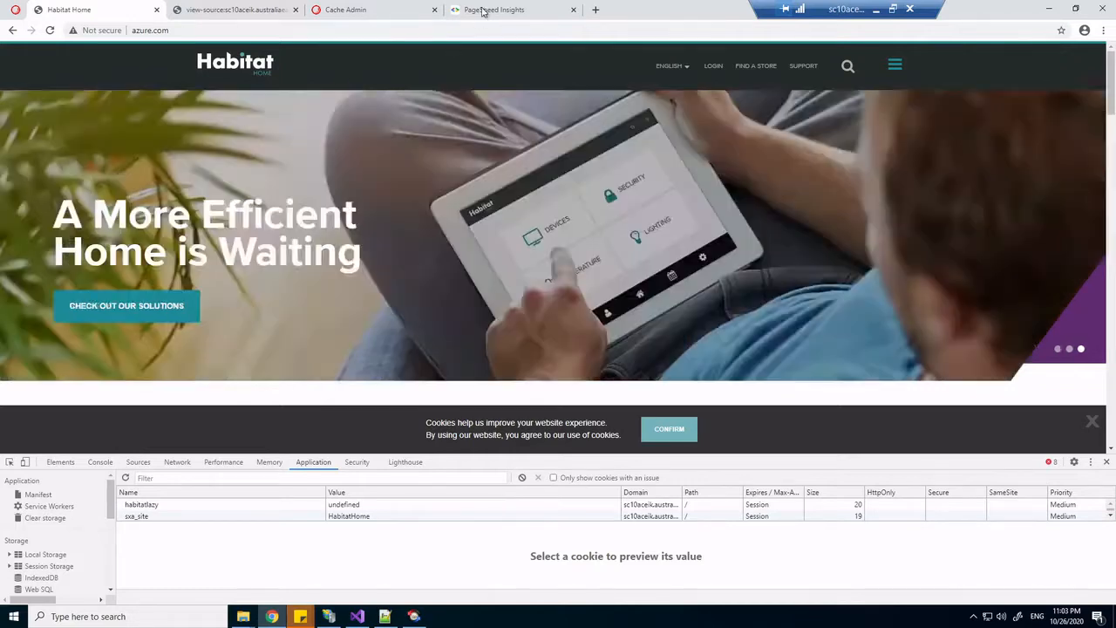
left_click(485, 10)
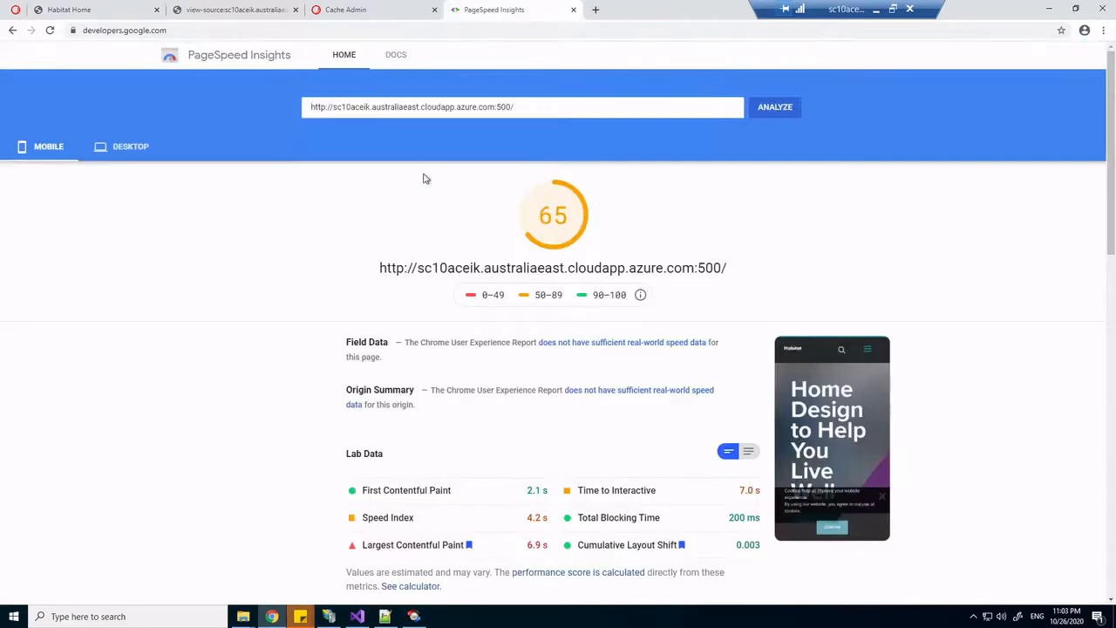
left_click(776, 108)
left_click(140, 150)
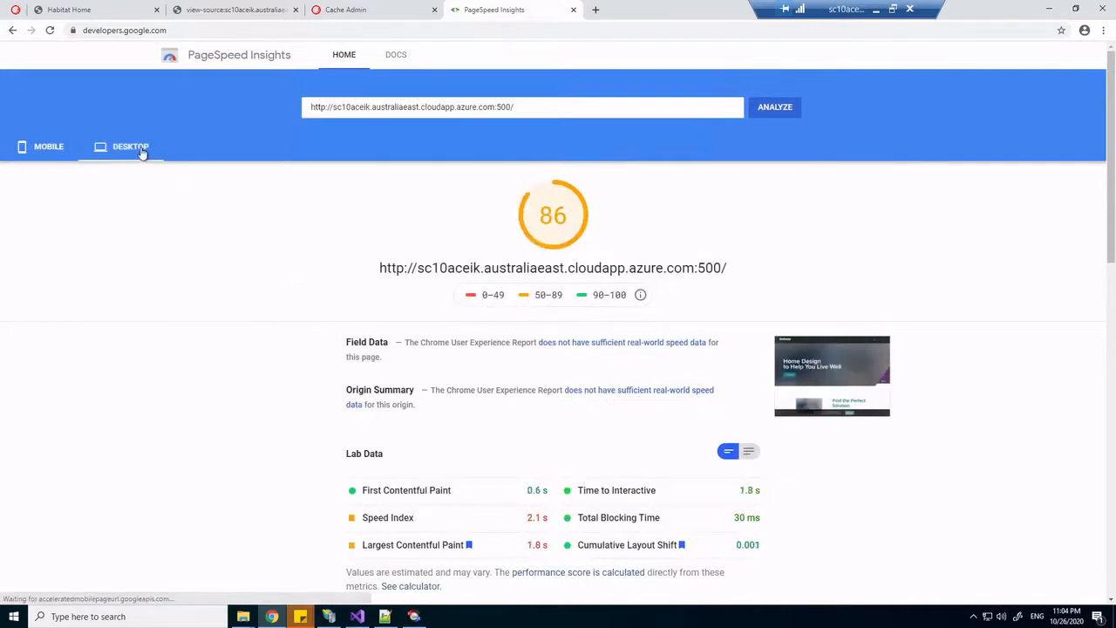
left_click(50, 152)
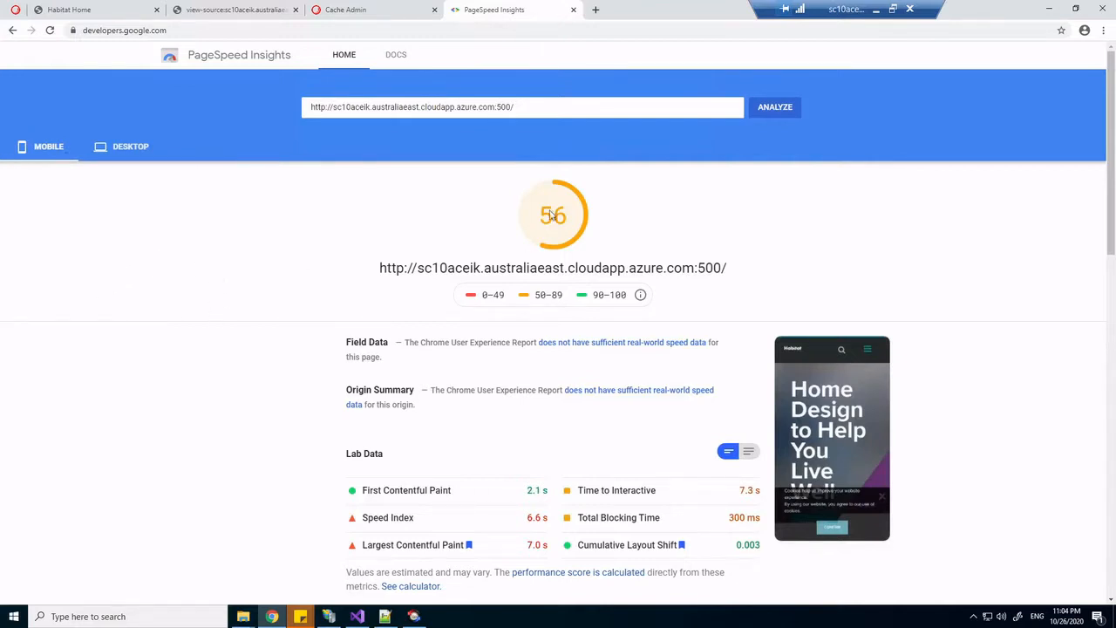
Review the mobile lab data and improvement opportunities, then rerun the PageSpeed analysis for the same URL
scroll(567, 396, "down", 3)
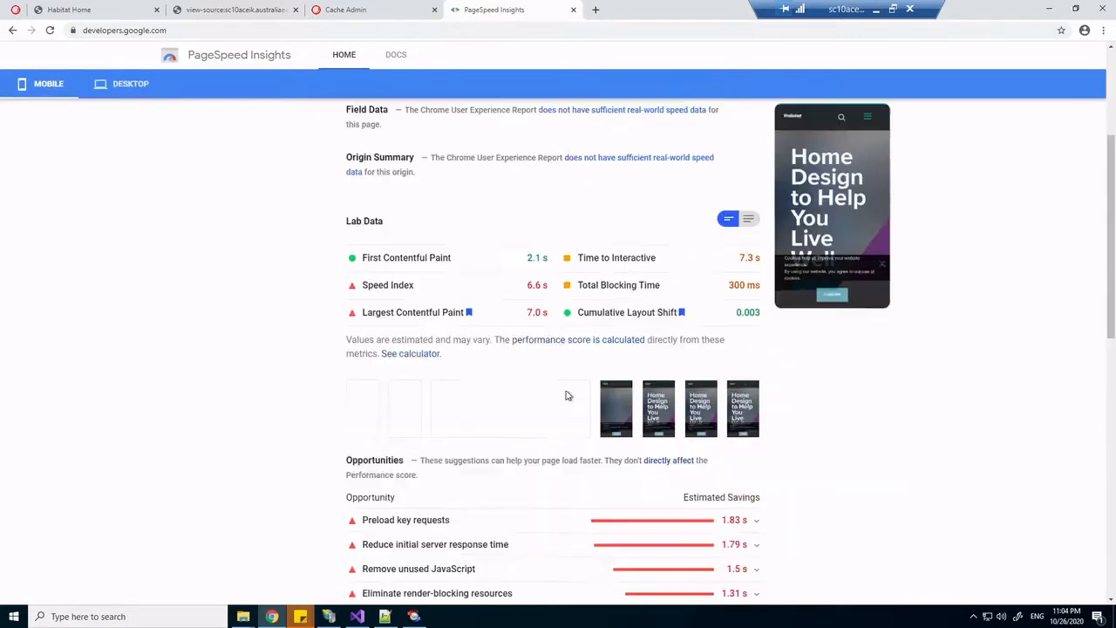
scroll(566, 399, "up", 3)
left_click(755, 115)
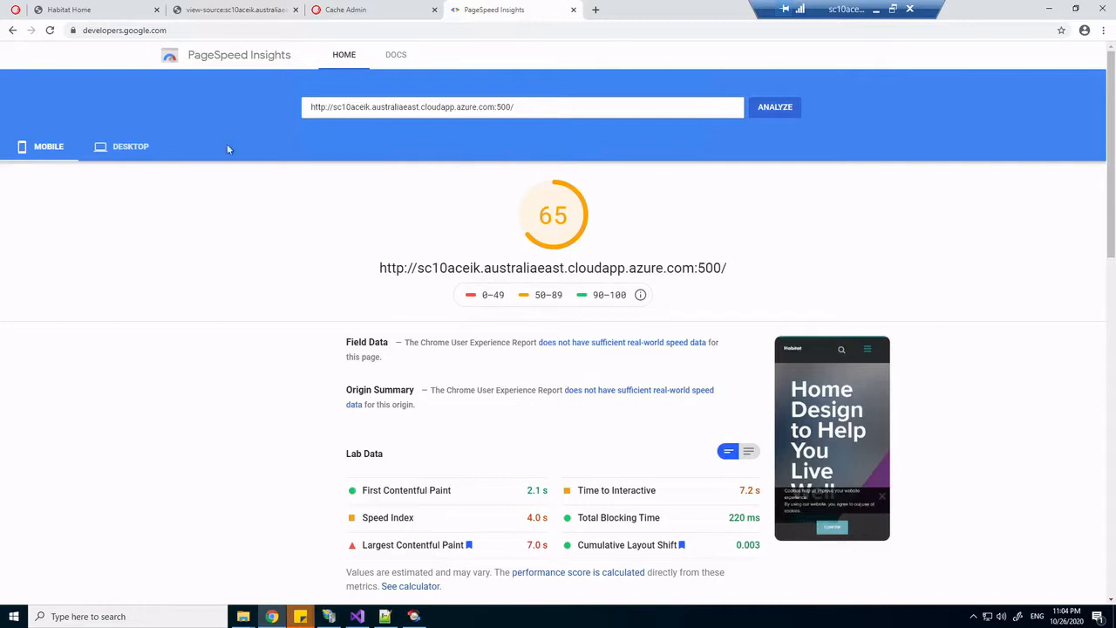
Check the Run Through.txt notes in Notepad++, return to Chrome and review the mobile PageSpeed report's lab data, opportunities and diagnostics
left_click(392, 617)
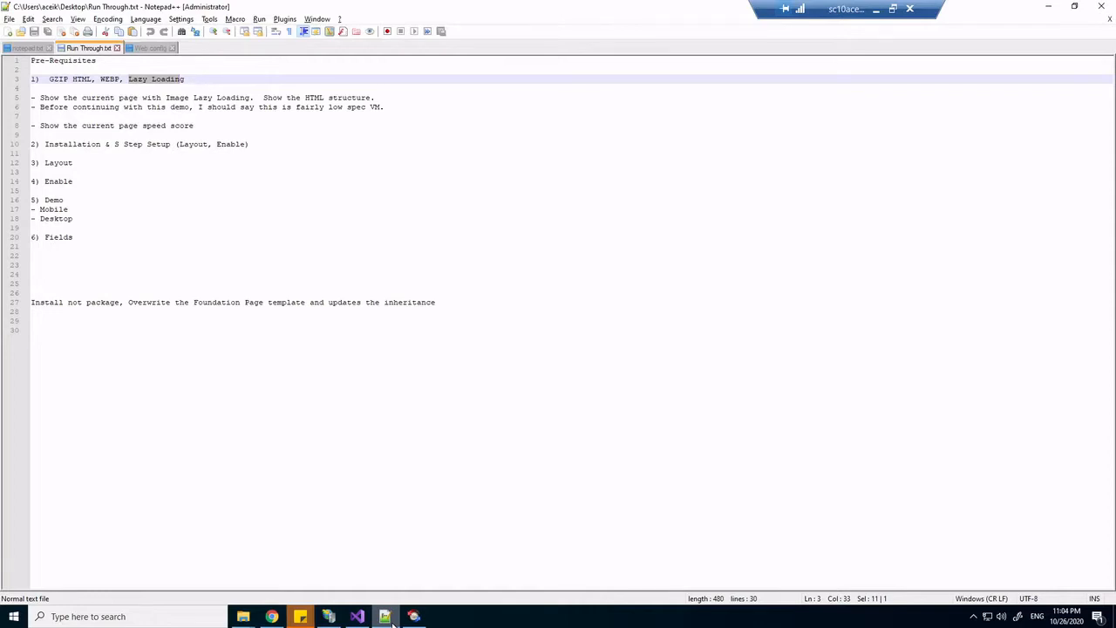
left_click(392, 617)
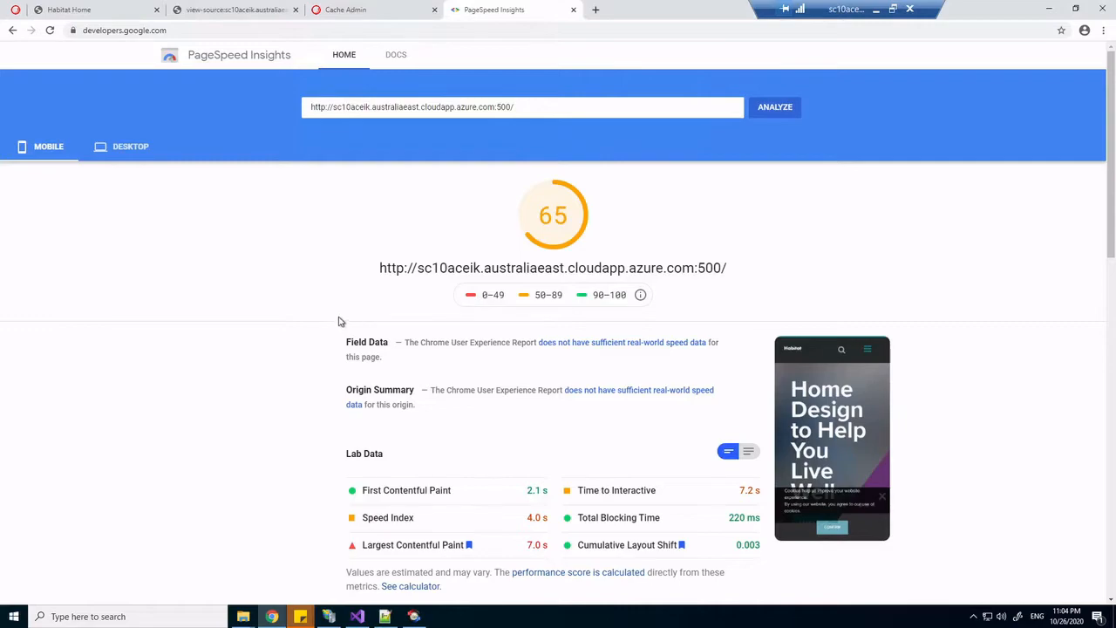
scroll(319, 322, "down", 3)
scroll(297, 326, "up", 3)
scroll(298, 324, "down", 4)
scroll(300, 323, "down", 3)
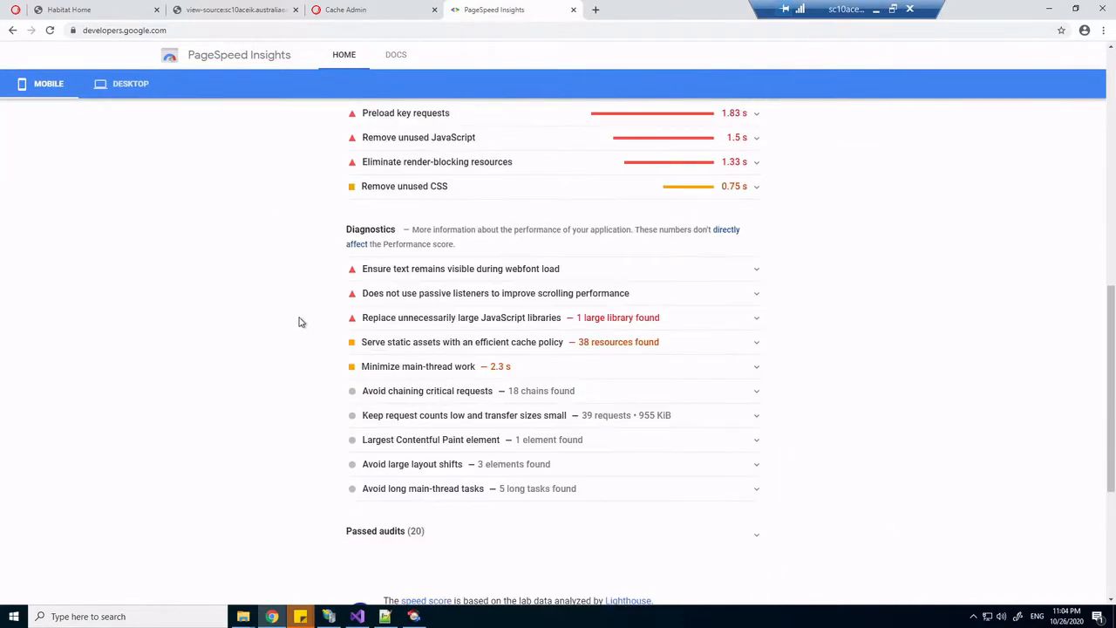
scroll(298, 323, "up", 3)
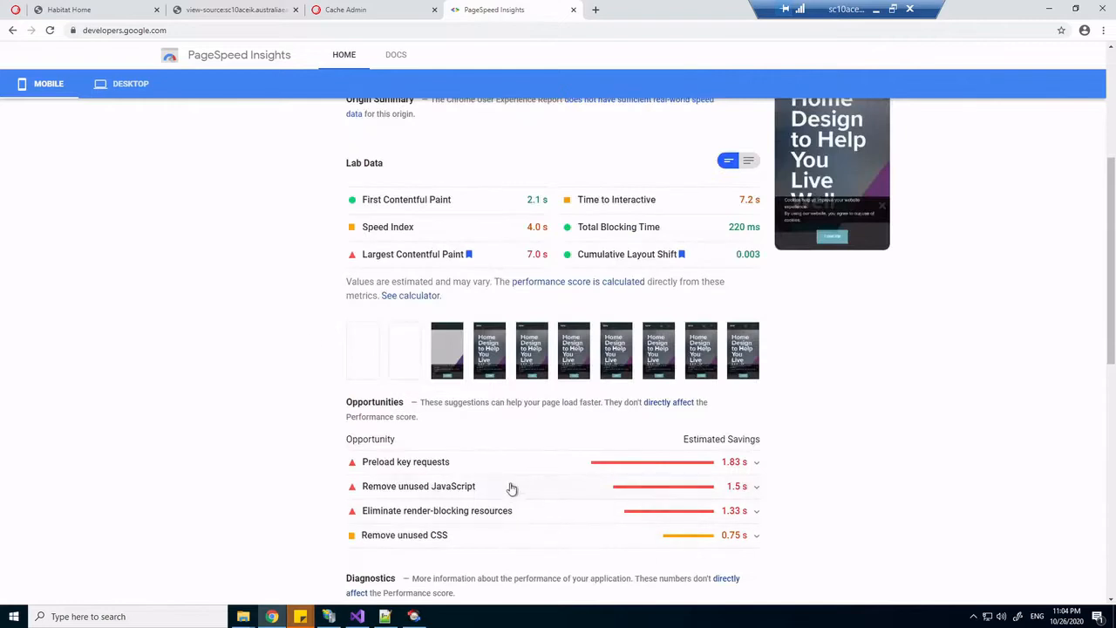
scroll(492, 481, "down", 1)
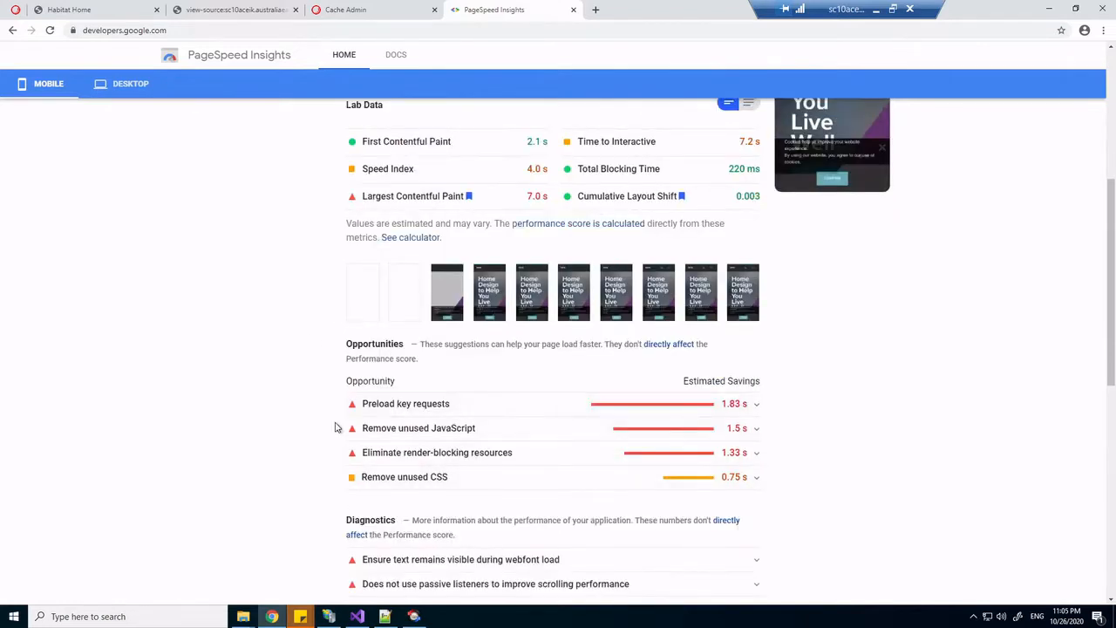
scroll(336, 428, "up", 3)
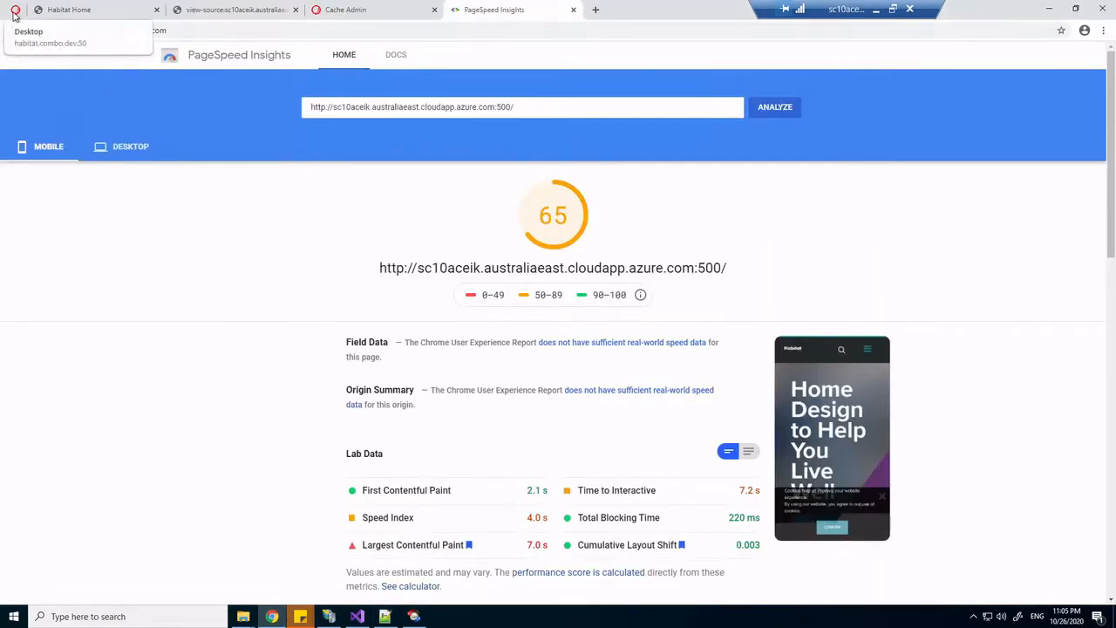
Return to the Sitecore desktop, launch the Installation Wizard and move its window away from the corner
left_click(14, 15)
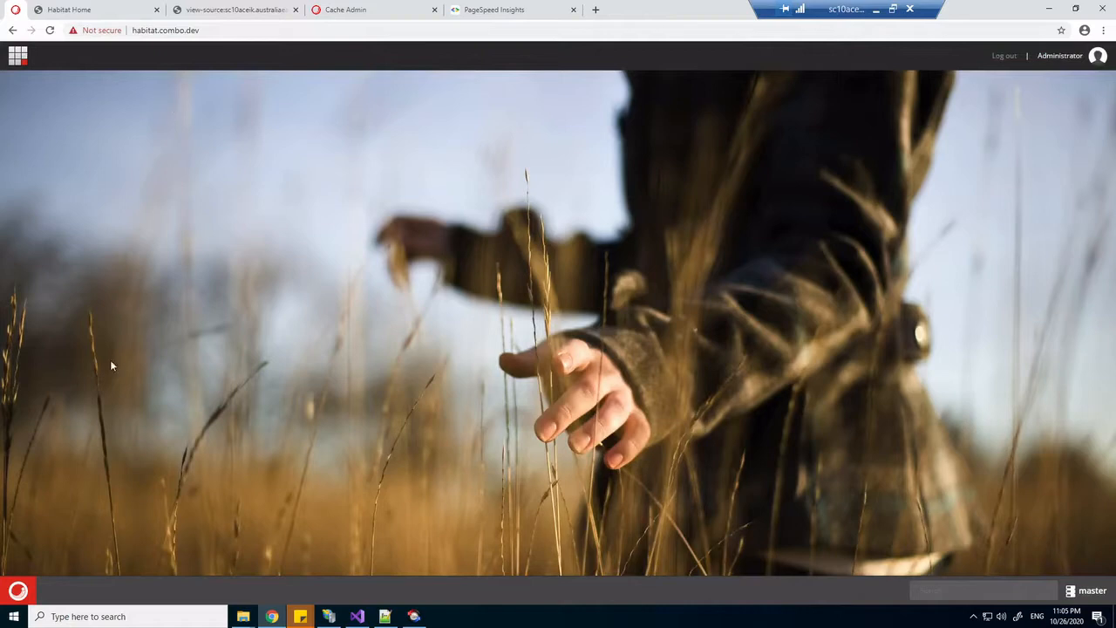
left_click(19, 591)
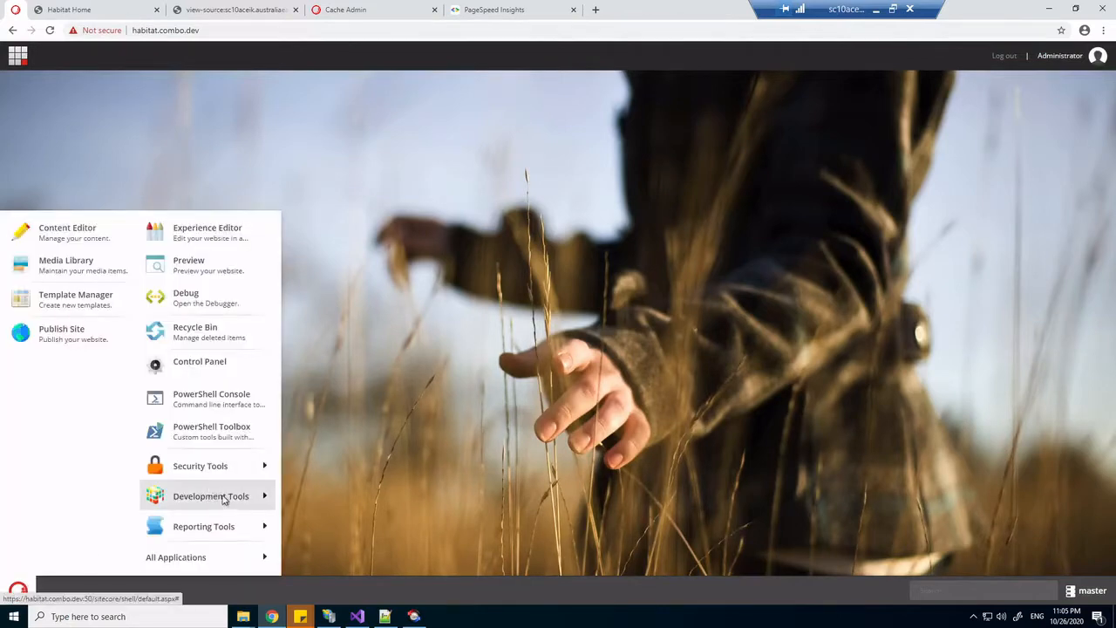
mouse_move(228, 499)
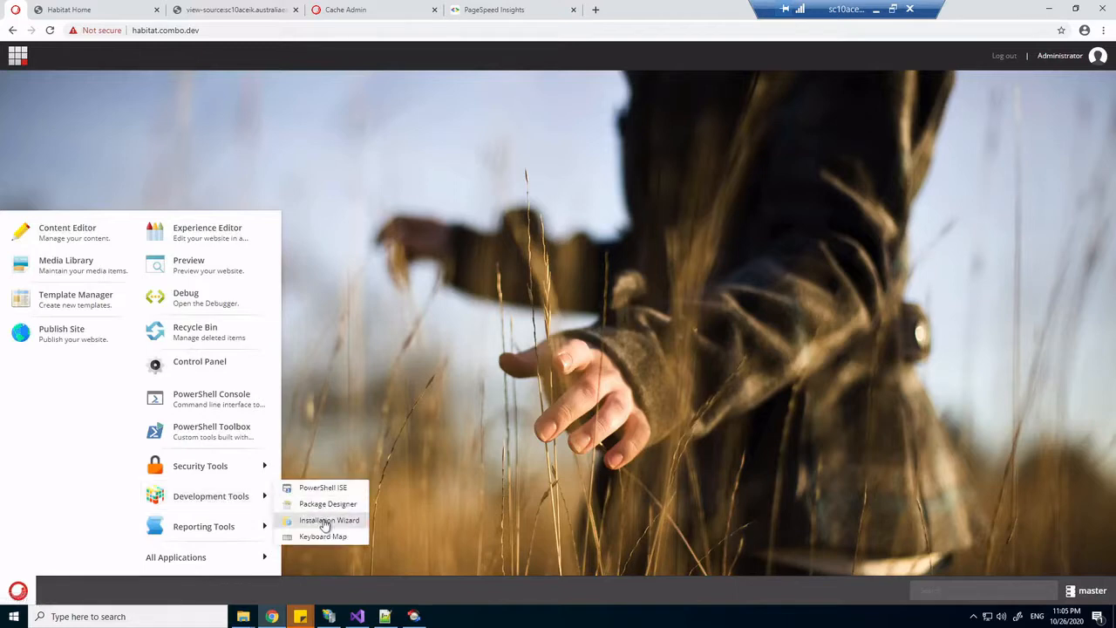
left_click(463, 395)
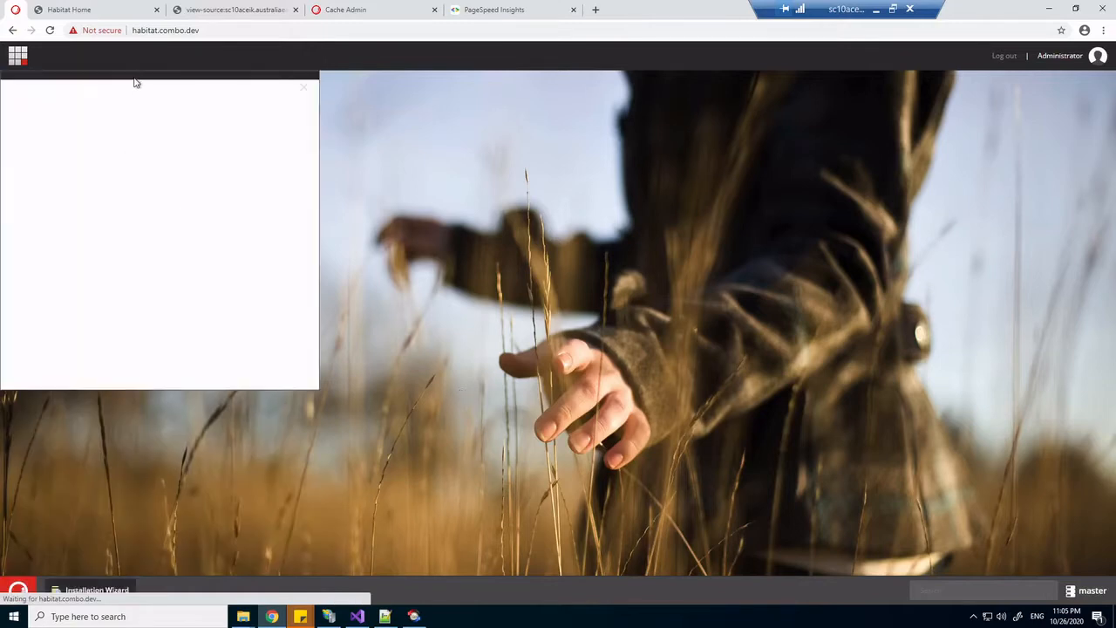
left_click_drag(135, 87, 183, 104)
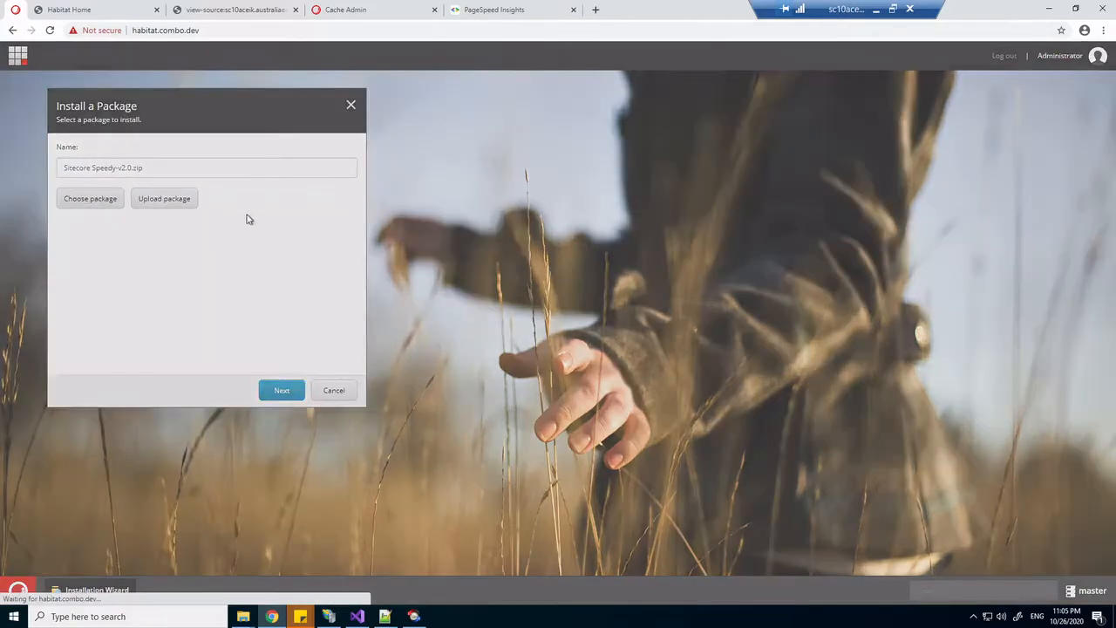
Choose the package Sitecore Speedy-v2.0.zip and start its installation
left_click(90, 198)
left_click(362, 244)
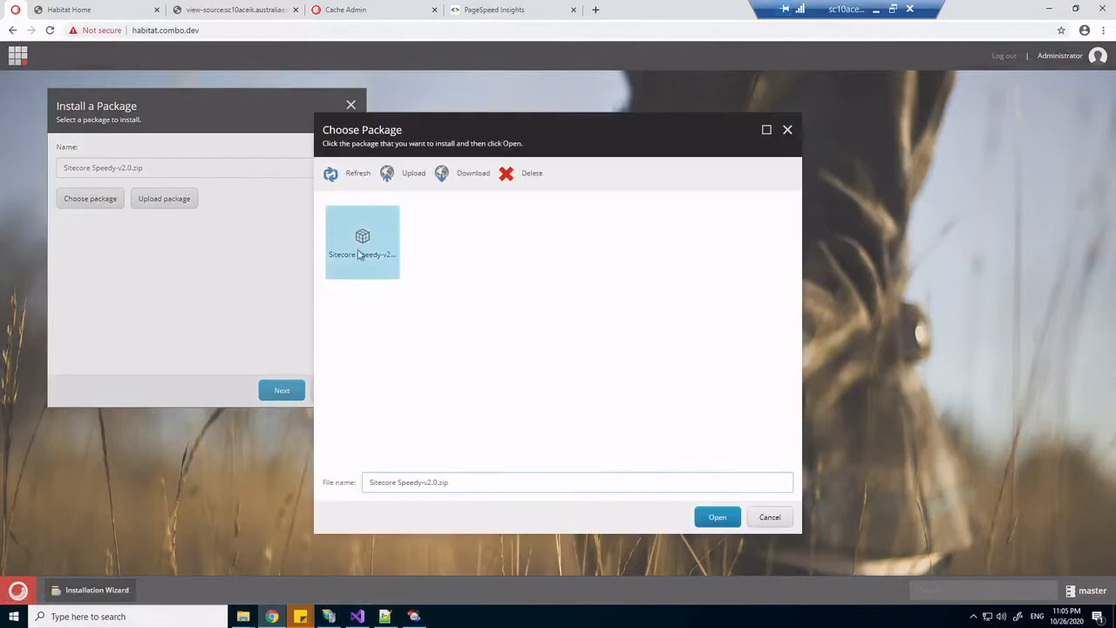
left_click(718, 518)
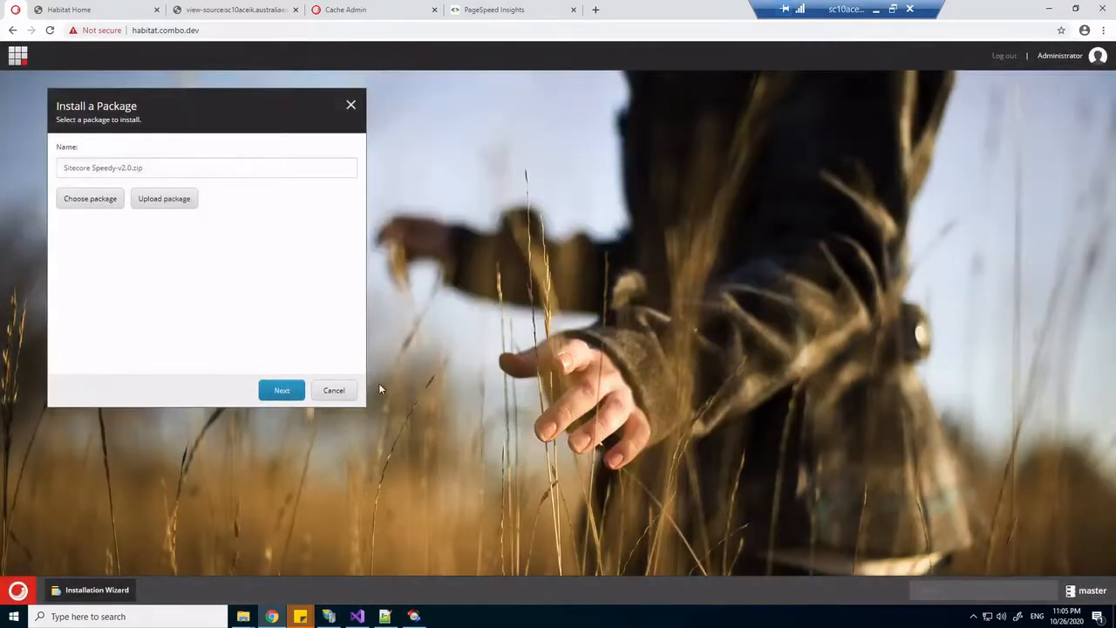
left_click(288, 393)
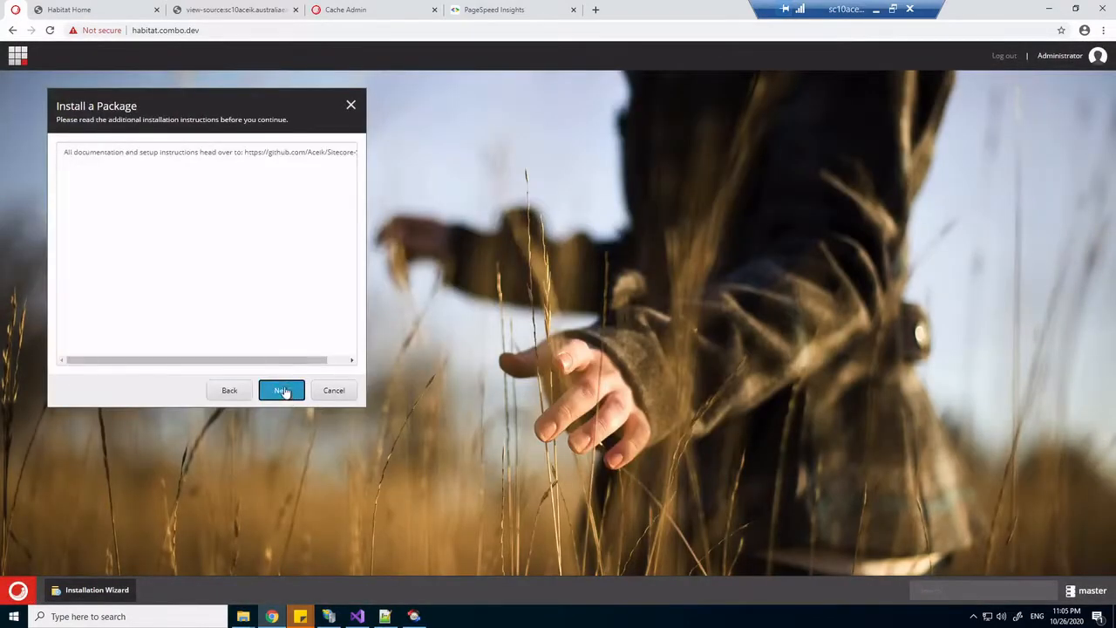
left_click(283, 392)
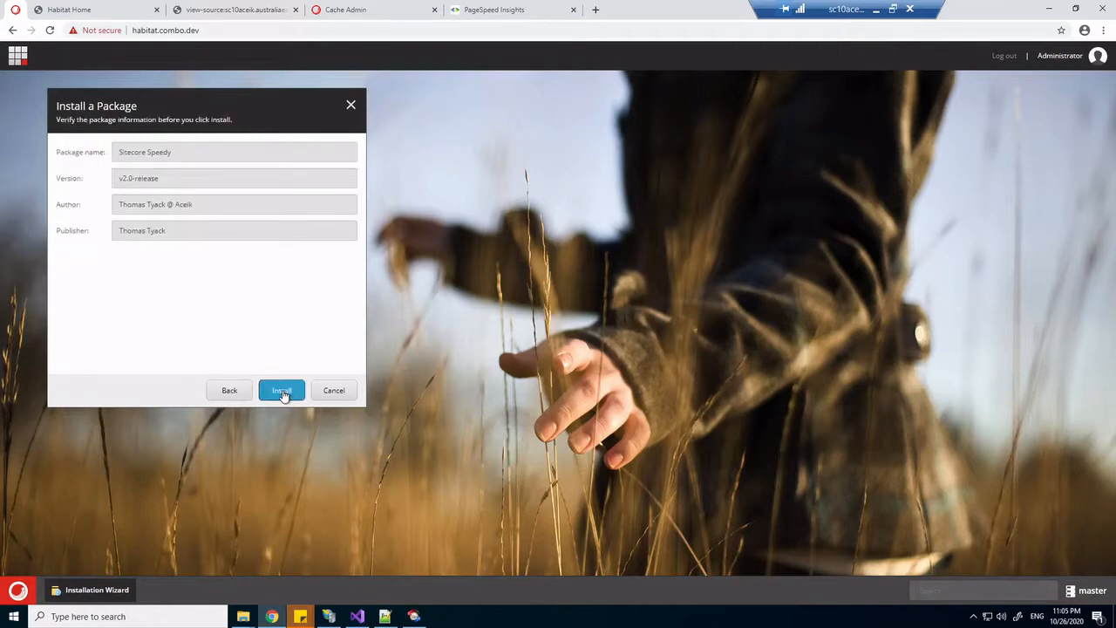
left_click(283, 393)
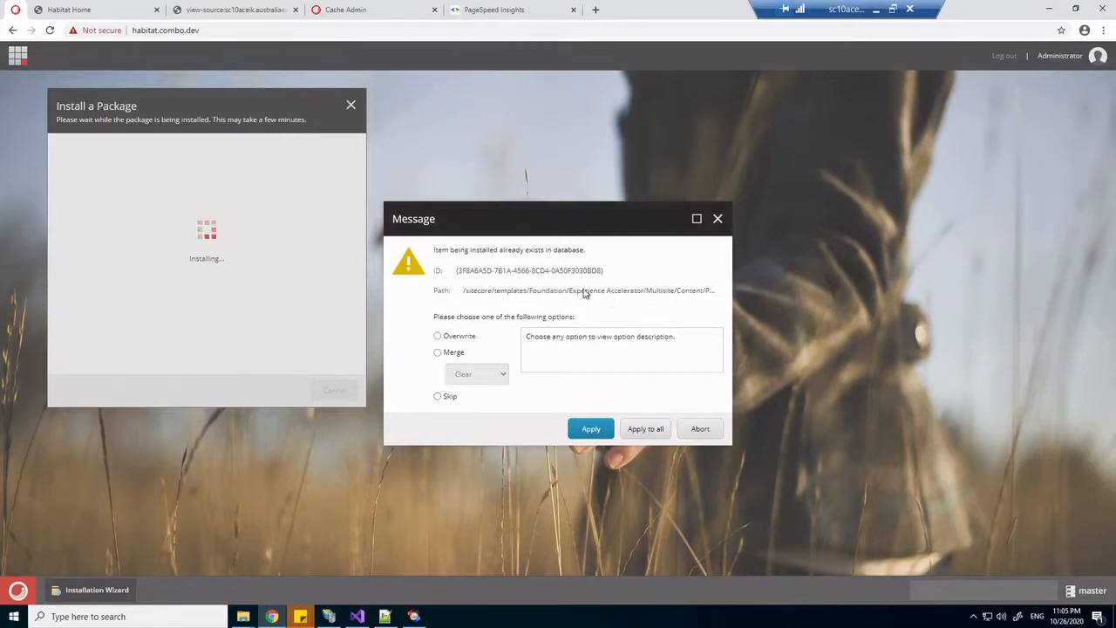
Examine the full path of the existing item that conflicts with the package
left_click_drag(575, 295, 717, 295)
triple_click(717, 292)
left_click(714, 292)
triple_click(709, 292)
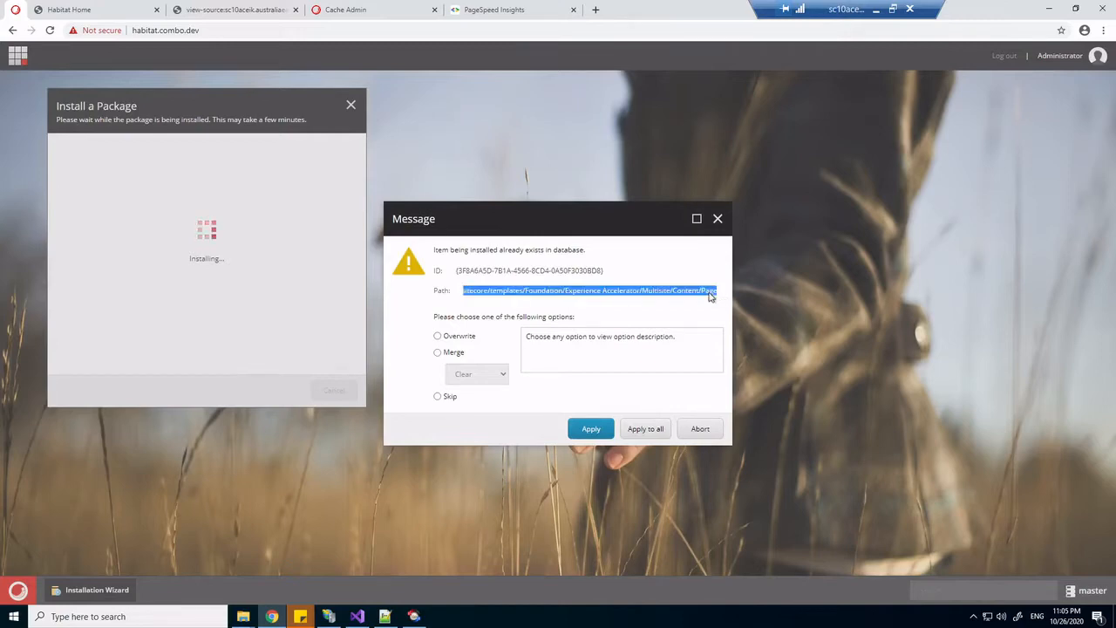
left_click(705, 293)
triple_click(707, 293)
left_click(706, 294)
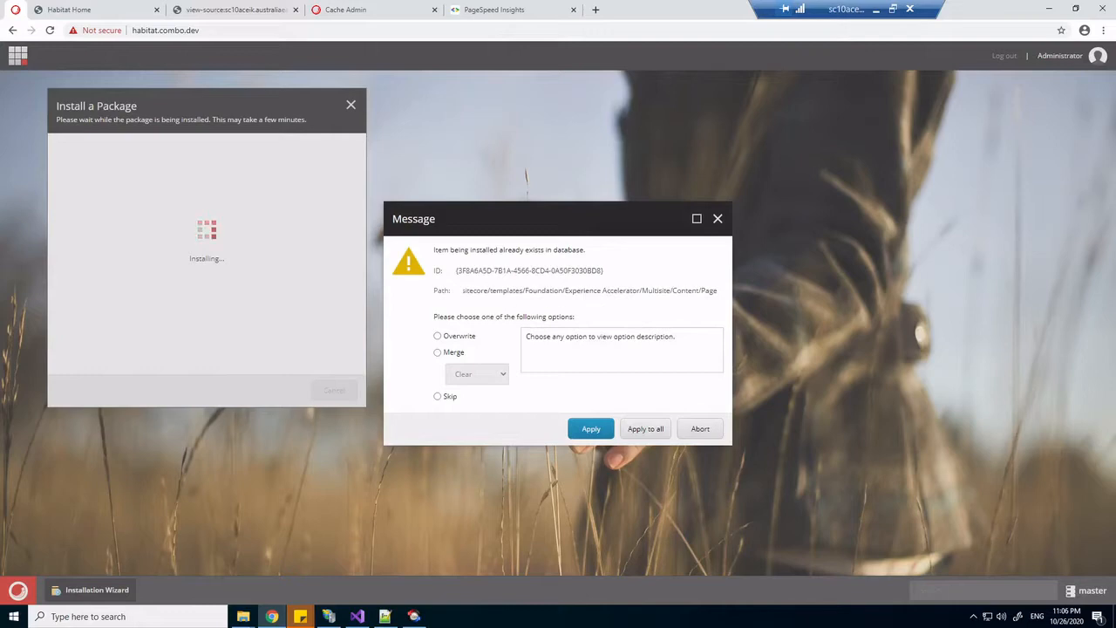
Apply Overwrite to all conflicting items and close the installer with the Sitecore client restart enabled
left_click(438, 337)
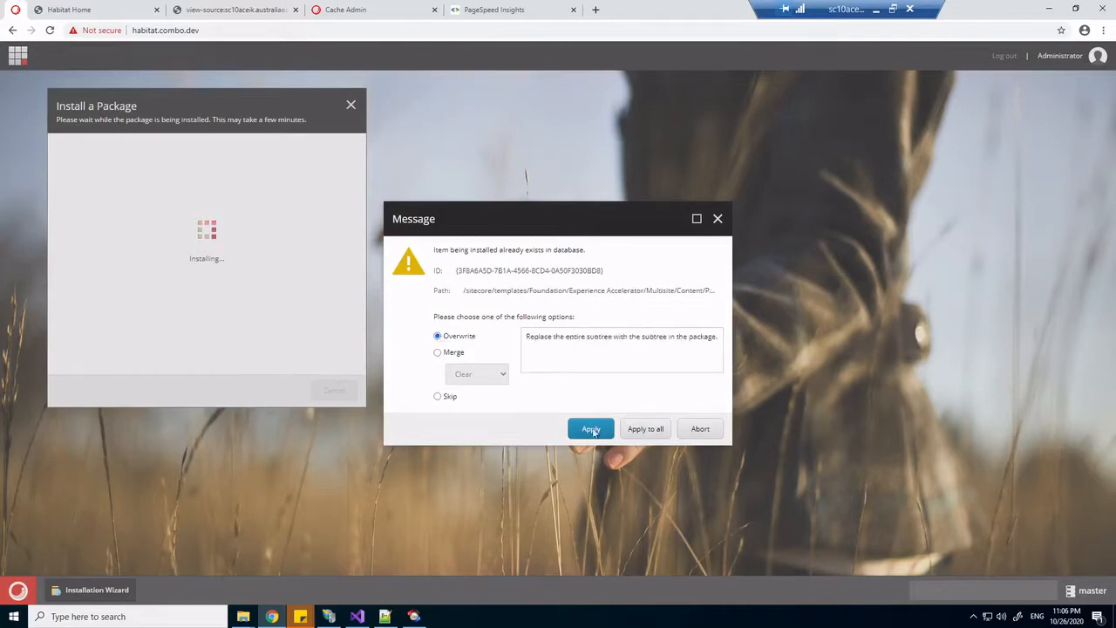
left_click(645, 429)
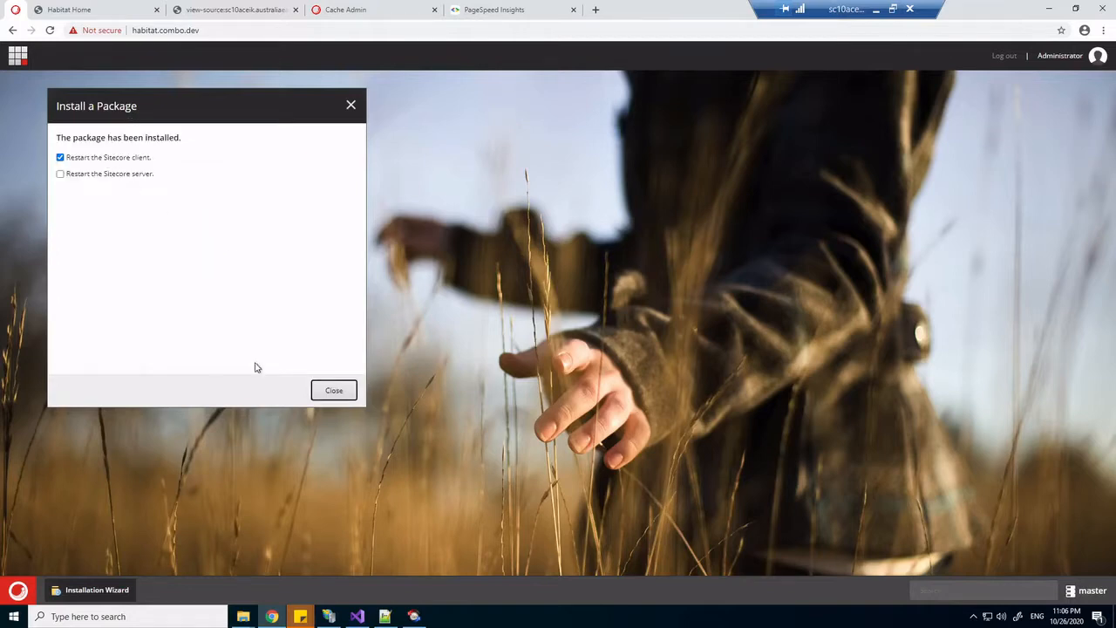
left_click(331, 394)
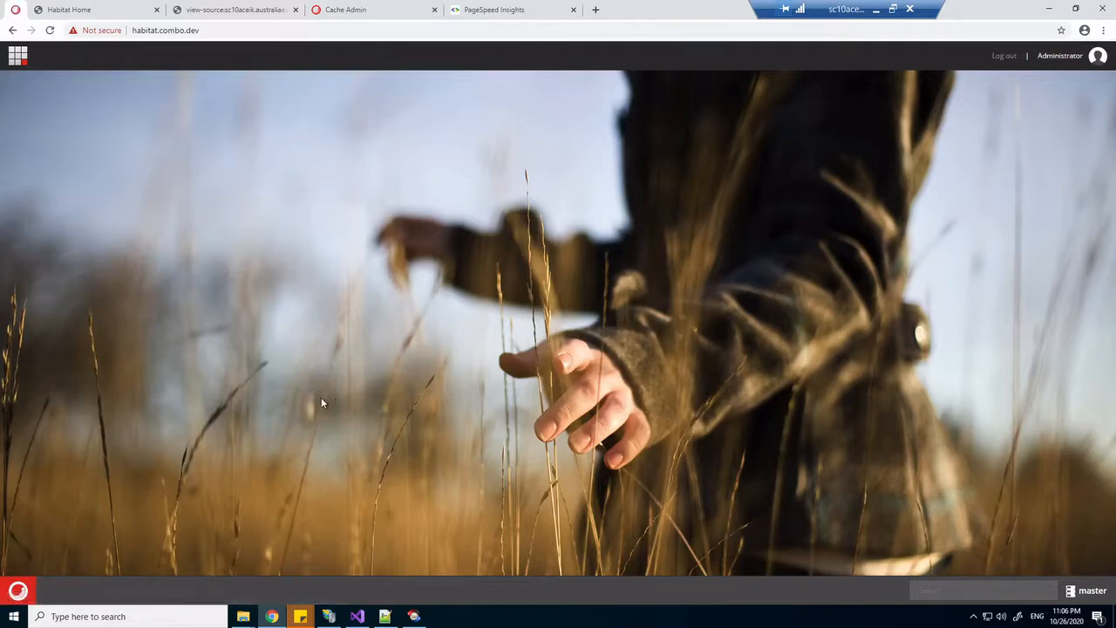
Open the layout details of Habitat Home's Home item in the Content Editor
left_click(25, 586)
left_click(44, 236)
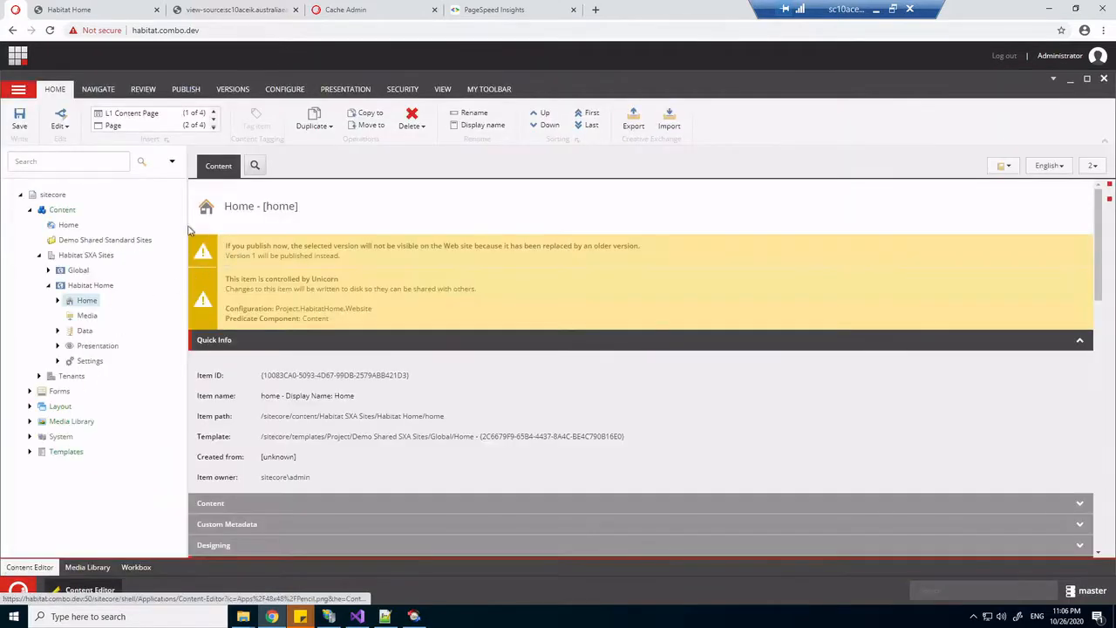
left_click(343, 89)
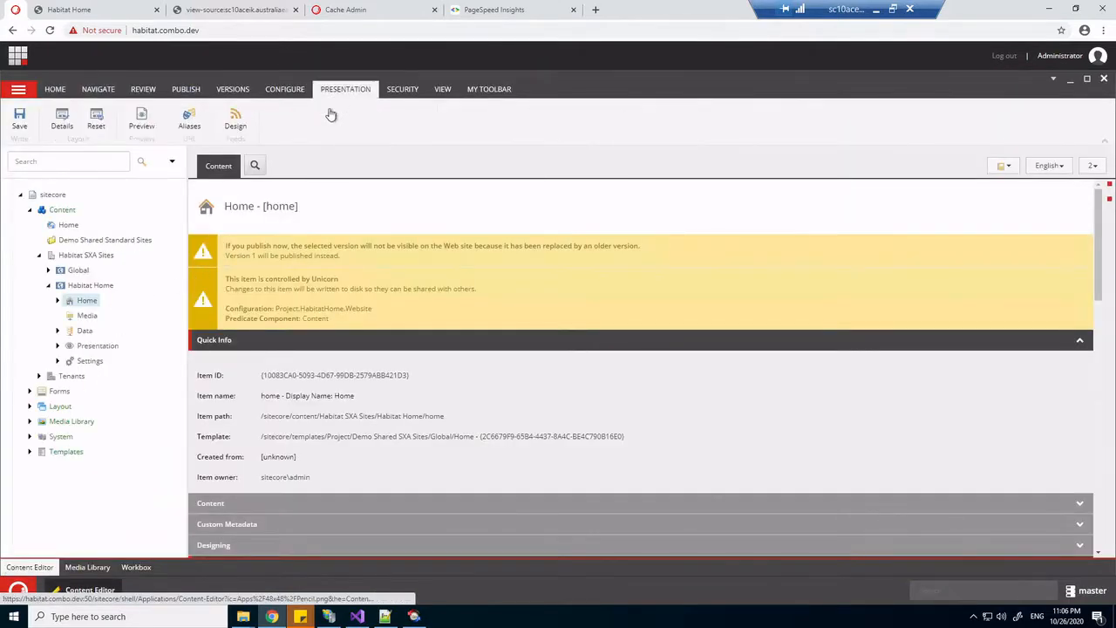
left_click(65, 127)
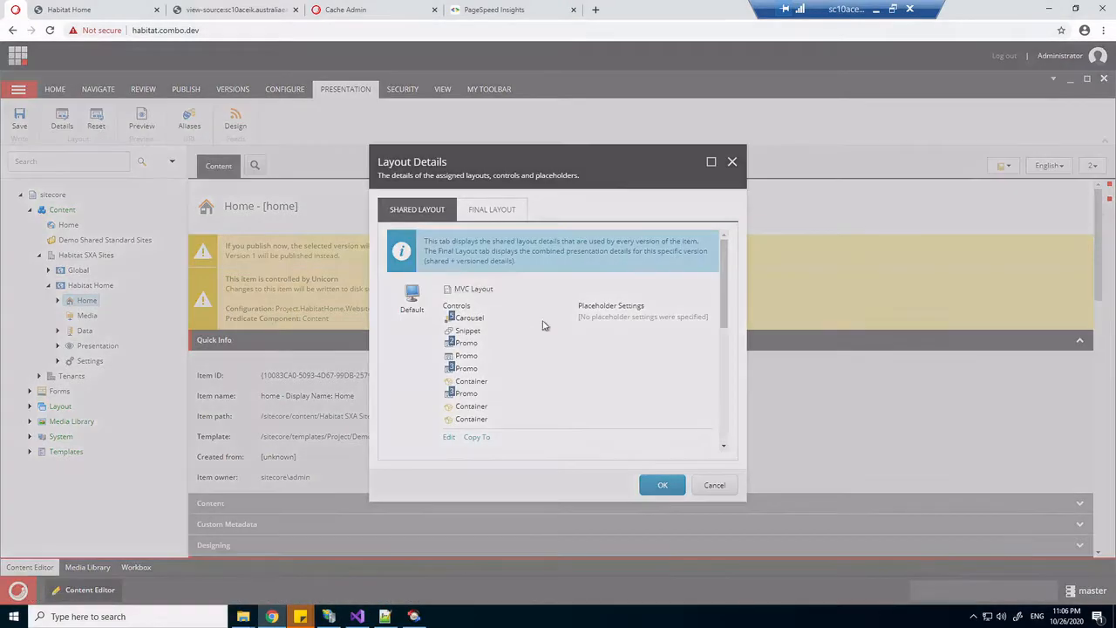
Set the Default device's shared layout to Layouts/Foundation/Speedy/MVC/MVC Layout Page Speed and accept the layout details
left_click(532, 298)
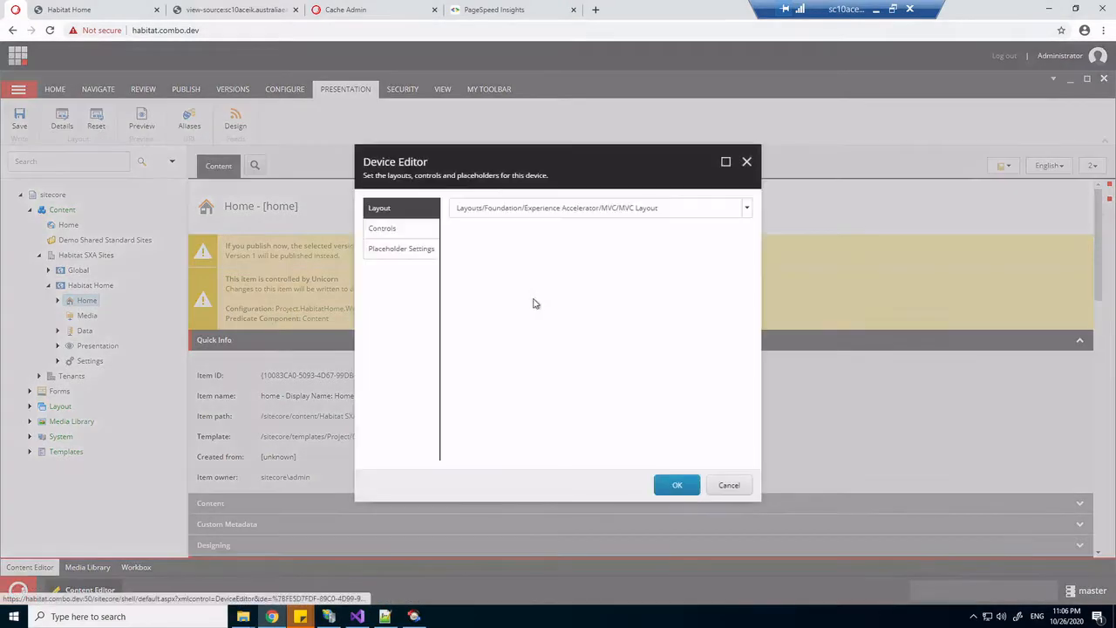
left_click(648, 212)
left_click(597, 334)
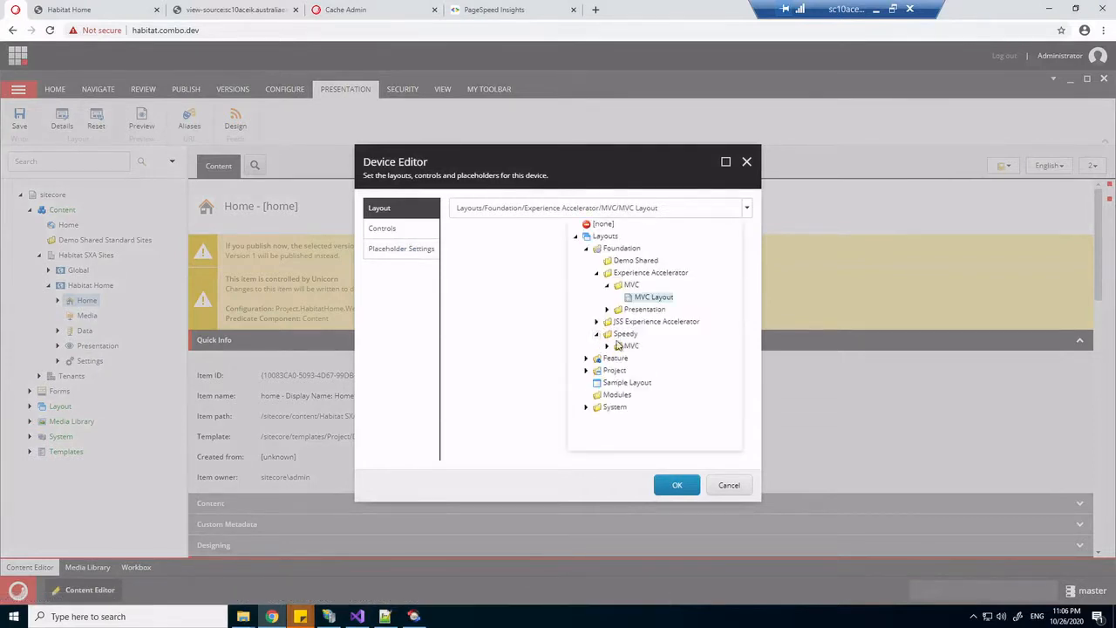
left_click(607, 346)
left_click(671, 359)
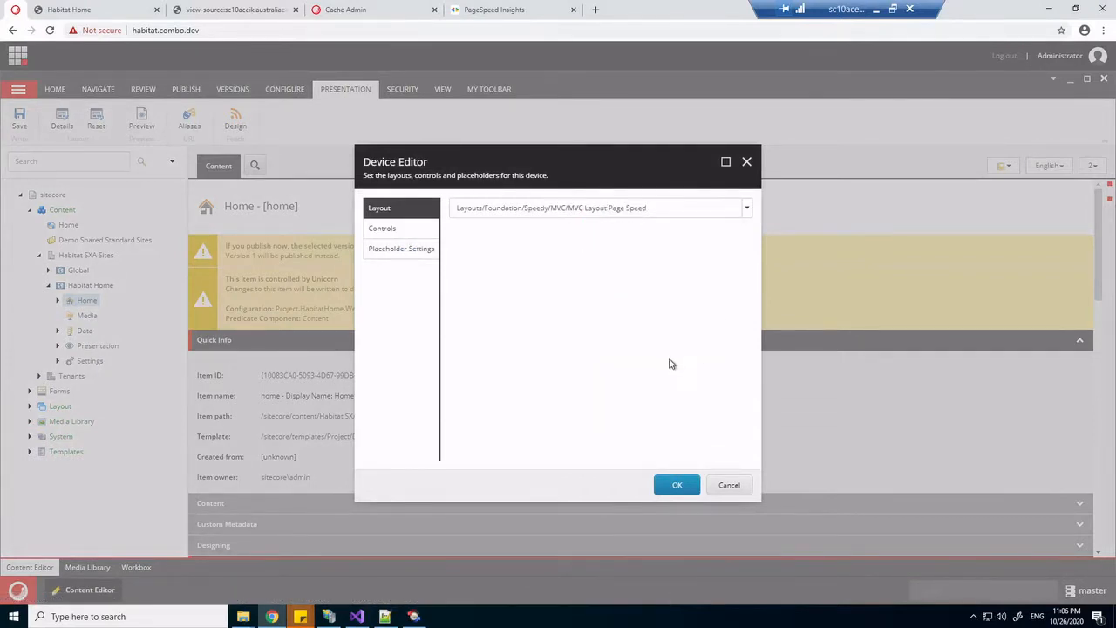
left_click(680, 486)
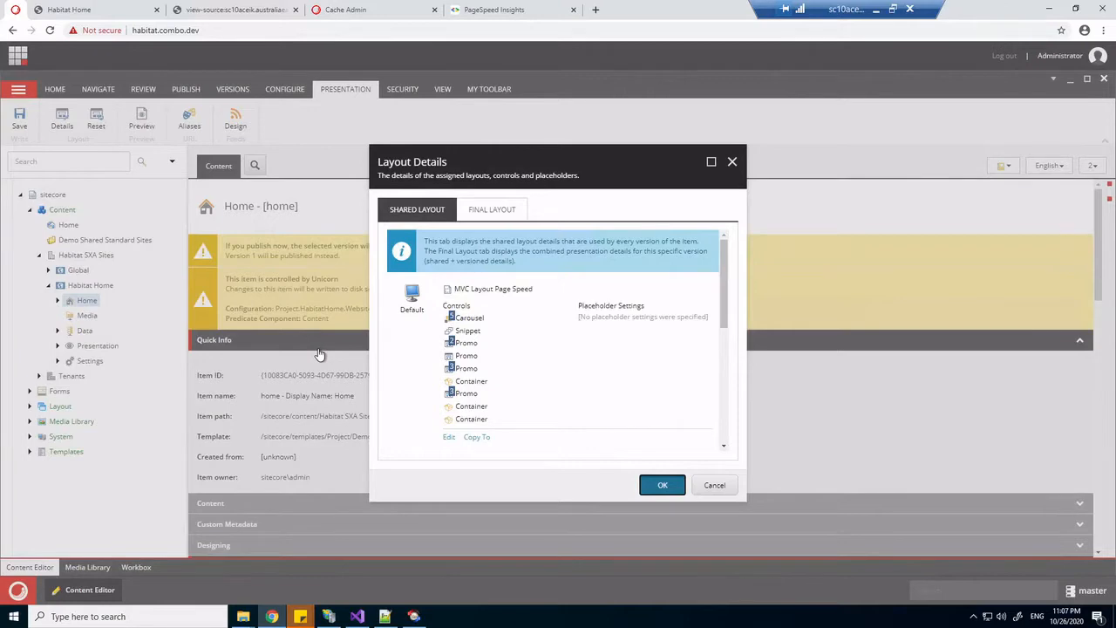
key("Return")
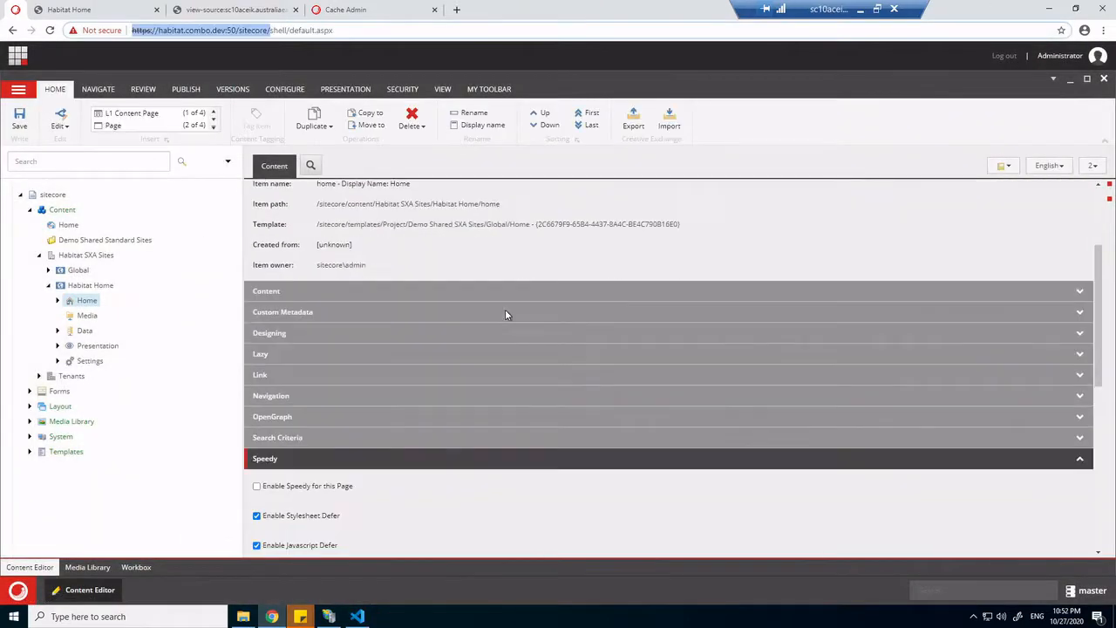
Enable Speedy for the Home page and review its defer, cookie, CSS and JavaScript settings
scroll(505, 309, "down", 2)
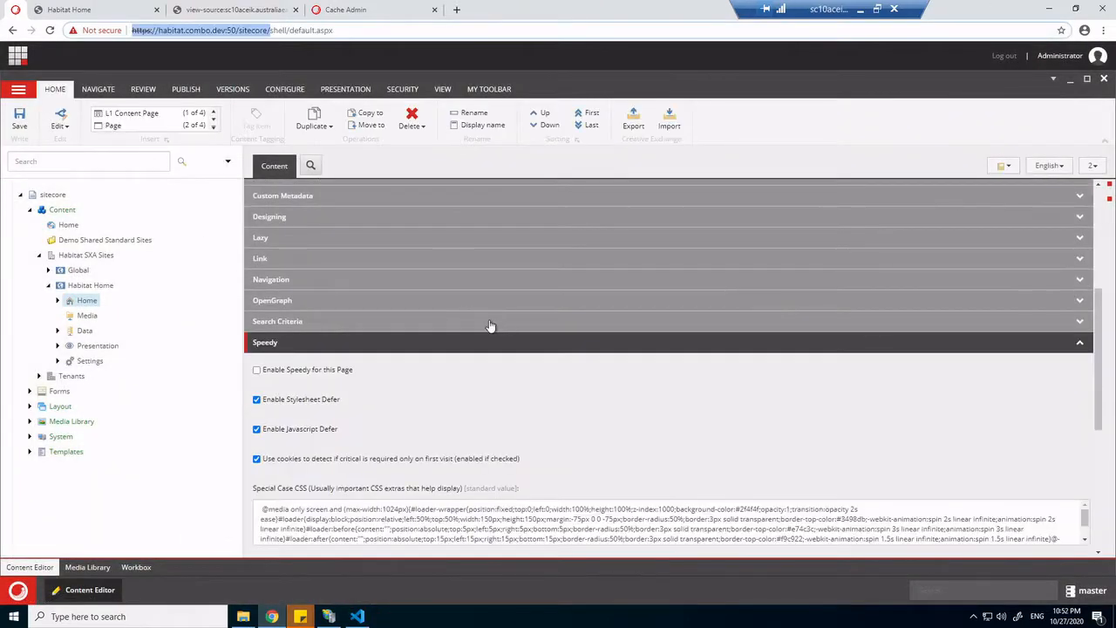
scroll(490, 325, "down", 1)
scroll(510, 314, "down", 1)
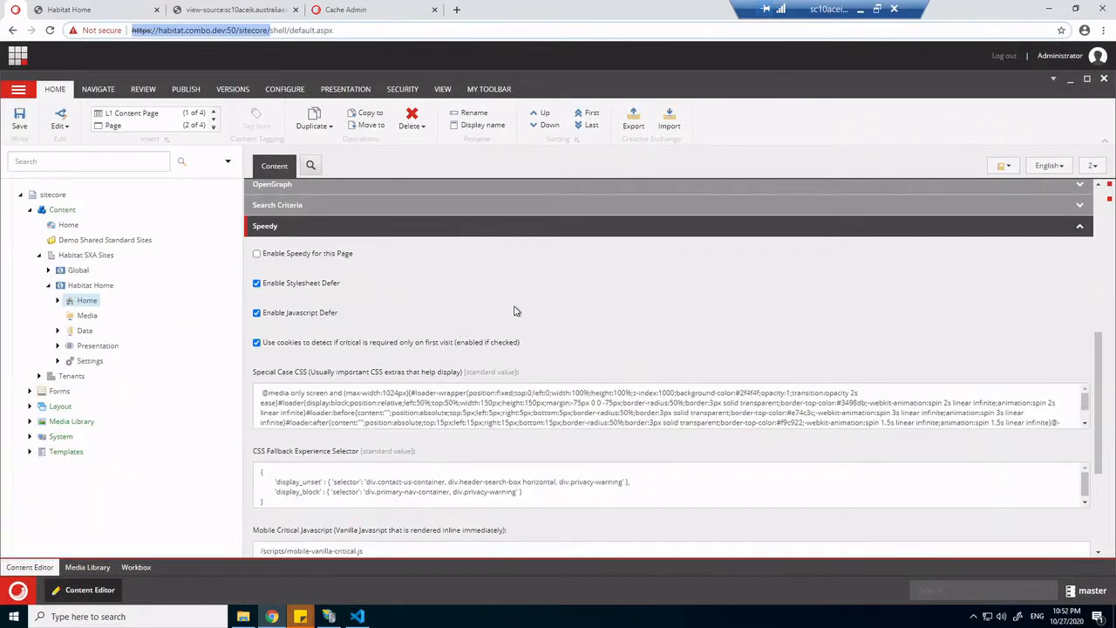
scroll(515, 311, "down", 1)
scroll(515, 311, "up", 1)
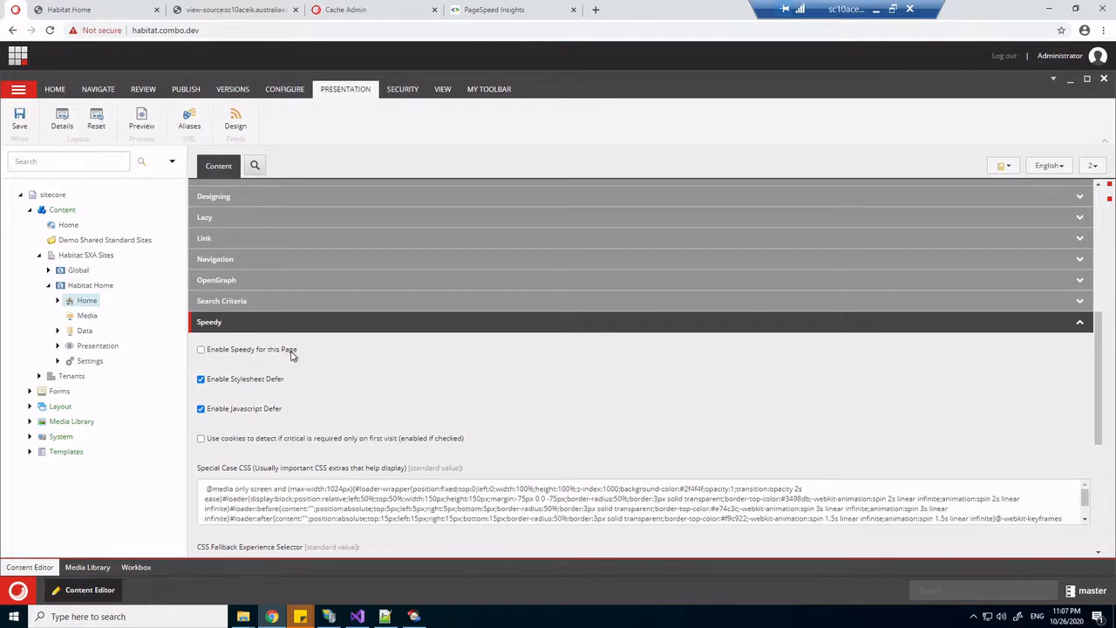
left_click(201, 349)
scroll(313, 379, "down", 1)
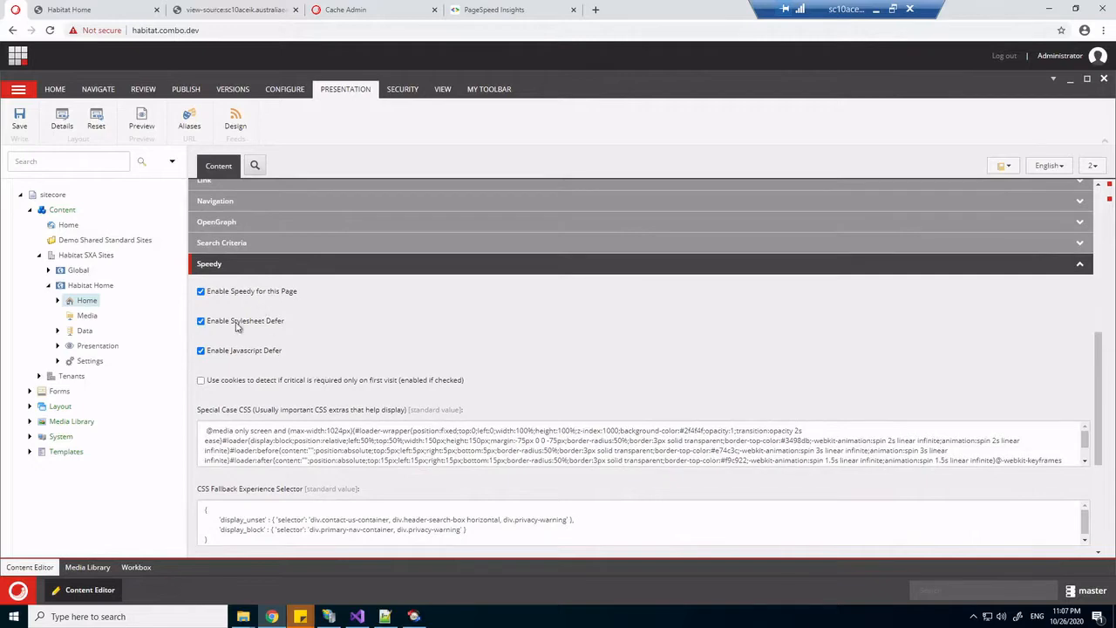
scroll(262, 440, "down", 1)
scroll(277, 509, "down", 2)
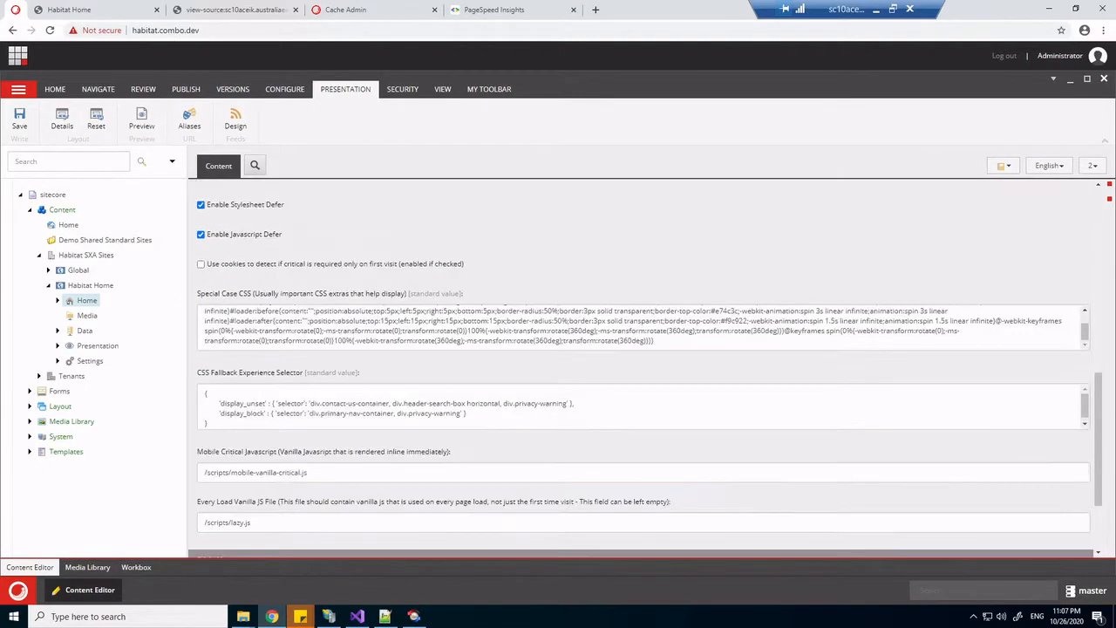
scroll(277, 508, "up", 2)
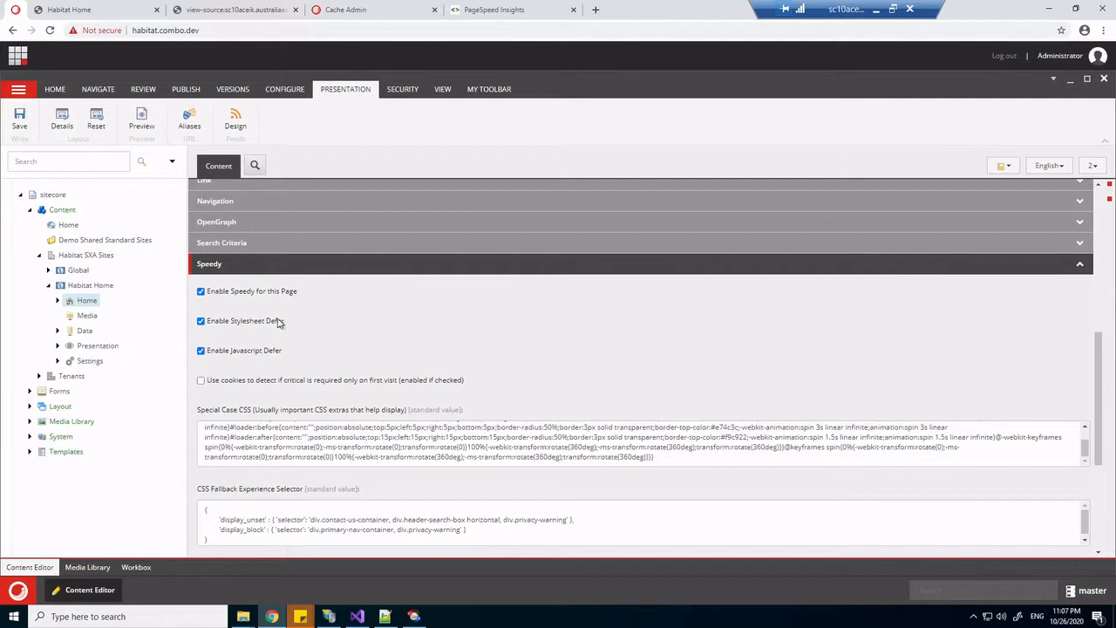
Save the Home item with its Speedy settings
left_click(20, 123)
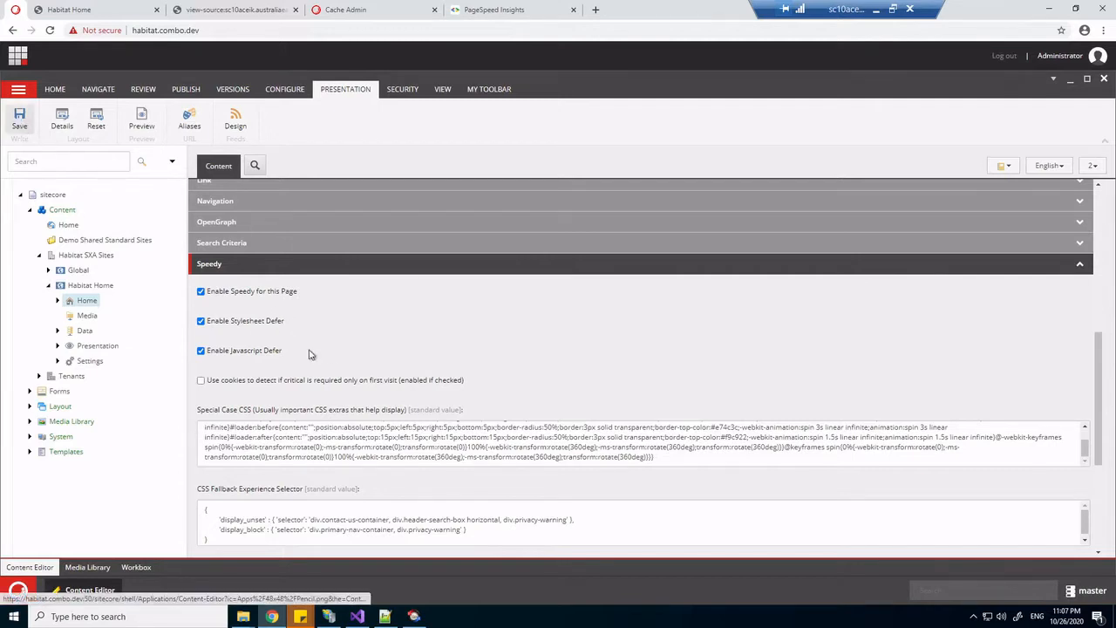
left_click(620, 450)
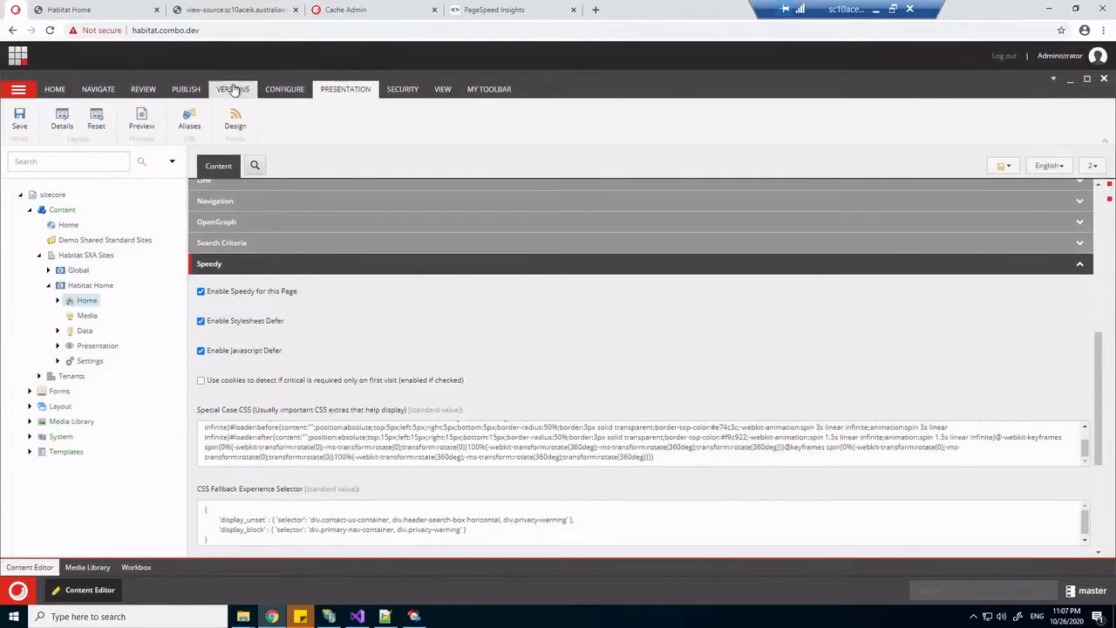
Reload the published Habitat Home page and clear the site's stored cookies
left_click(131, 12)
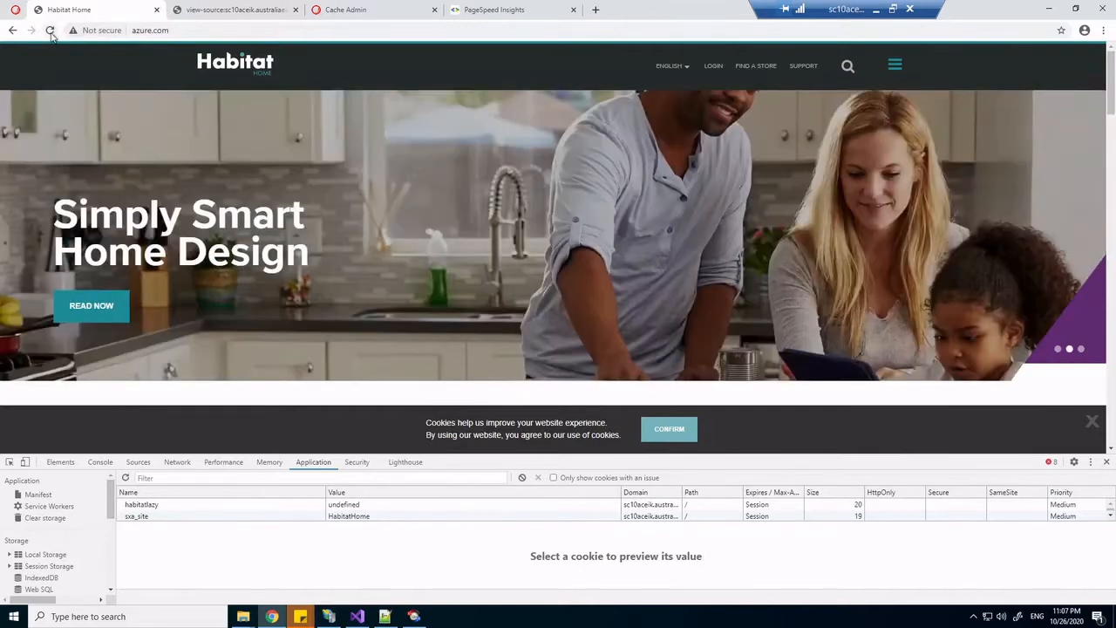
left_click(51, 31)
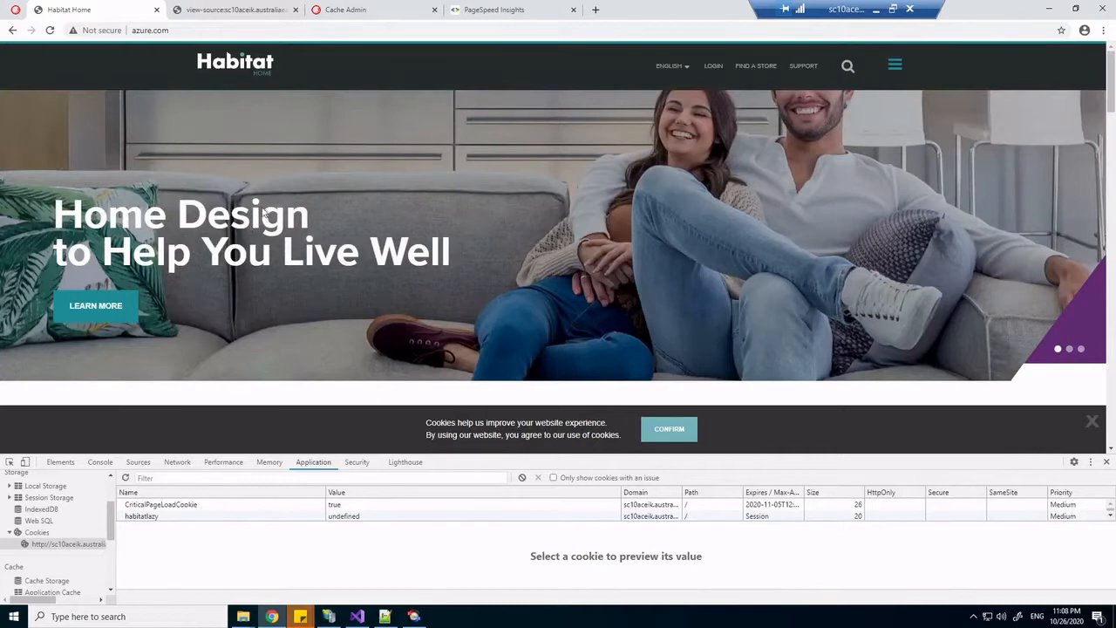
left_click(49, 31)
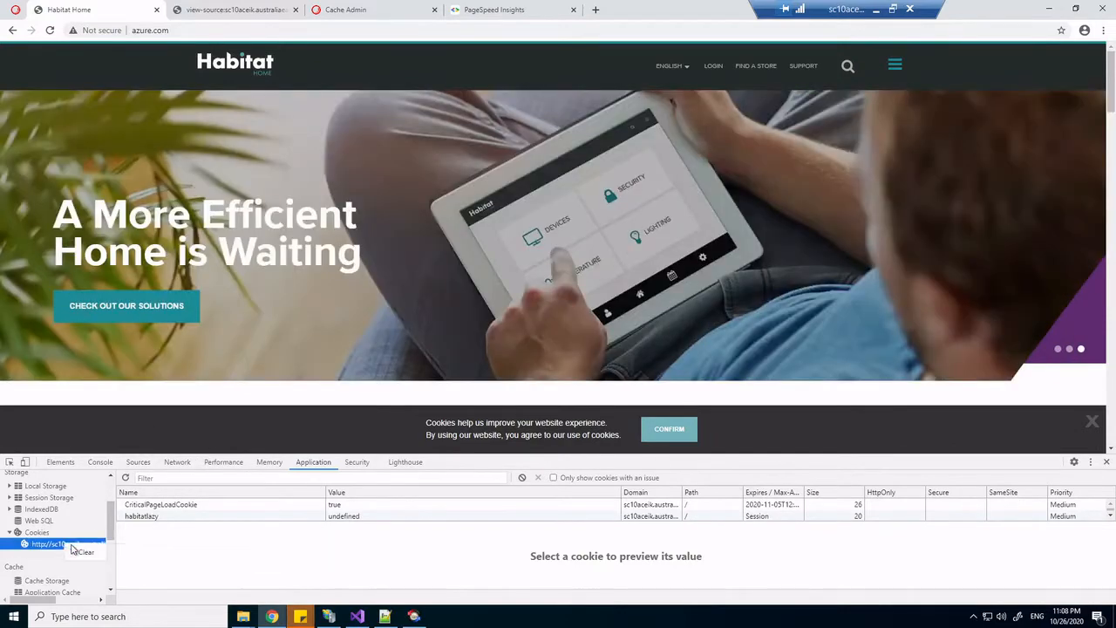
left_click(67, 548)
Refresh the Habitat Home page source and examine the scripts listed in its clientScripts array
left_click(219, 9)
key("F5")
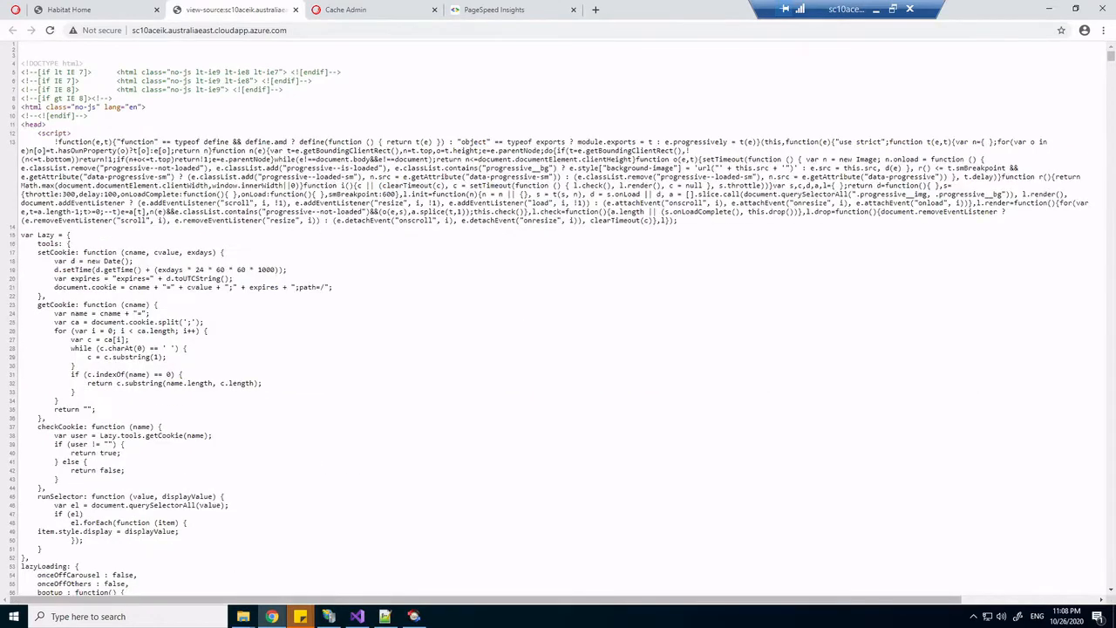
left_click_drag(48, 141, 246, 502)
scroll(236, 274, "down", 5)
scroll(244, 319, "down", 5)
scroll(253, 339, "down", 3)
scroll(262, 340, "down", 3)
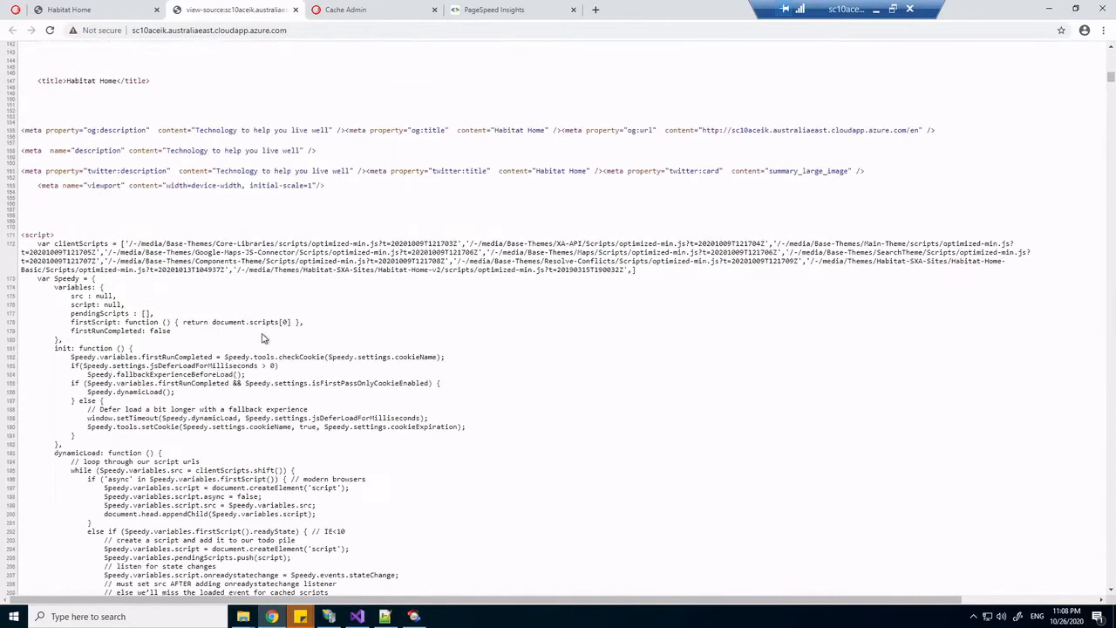
left_click_drag(41, 245, 6, 251)
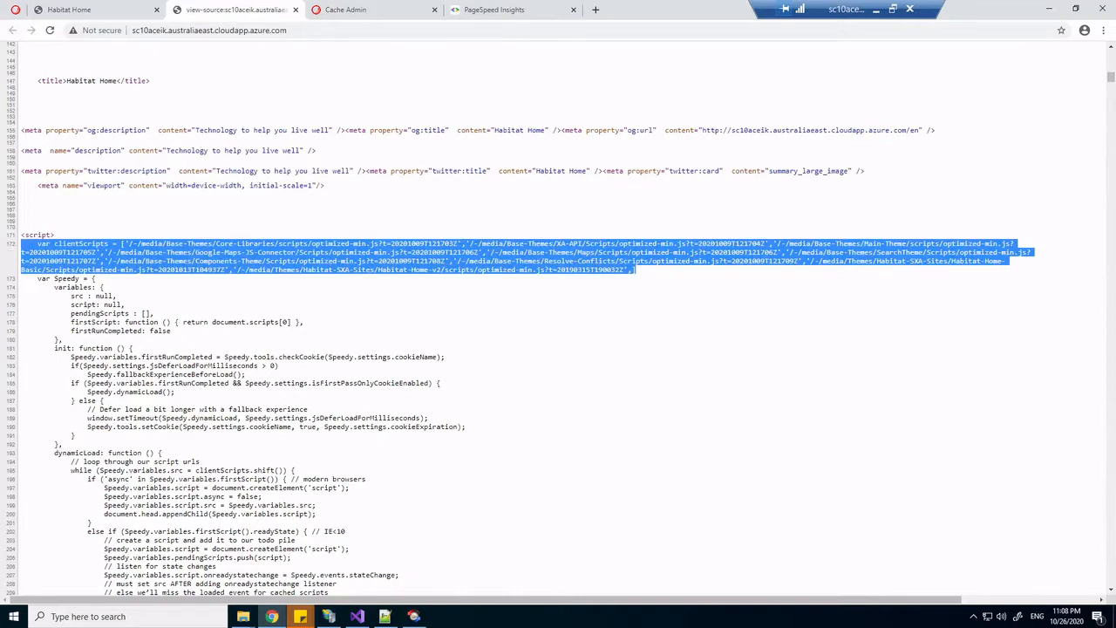
left_click(418, 297)
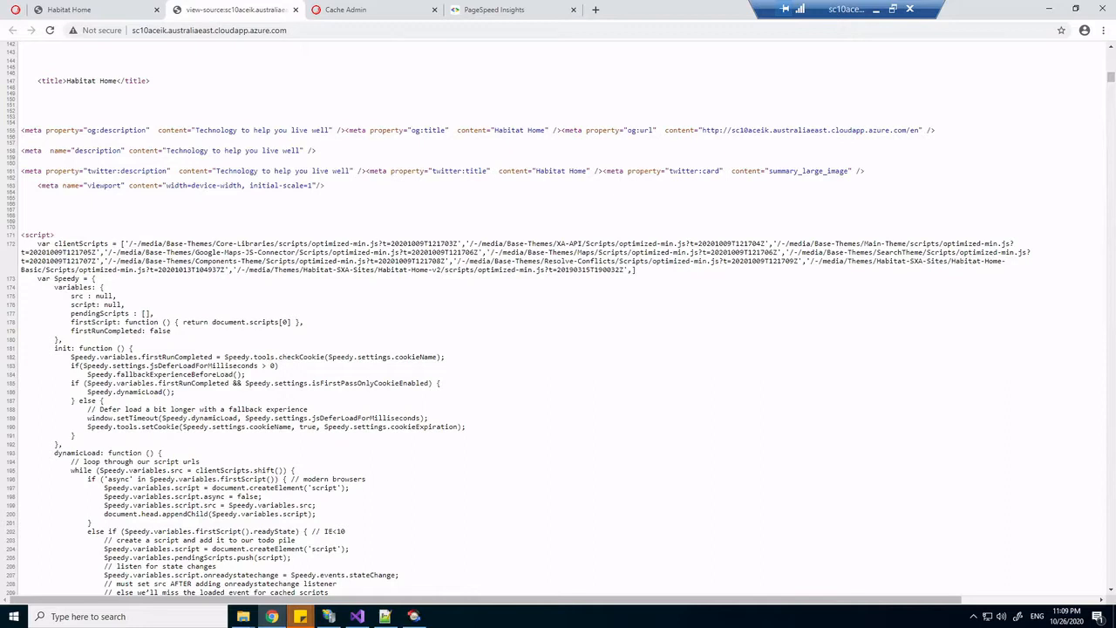
left_click_drag(131, 244, 628, 271)
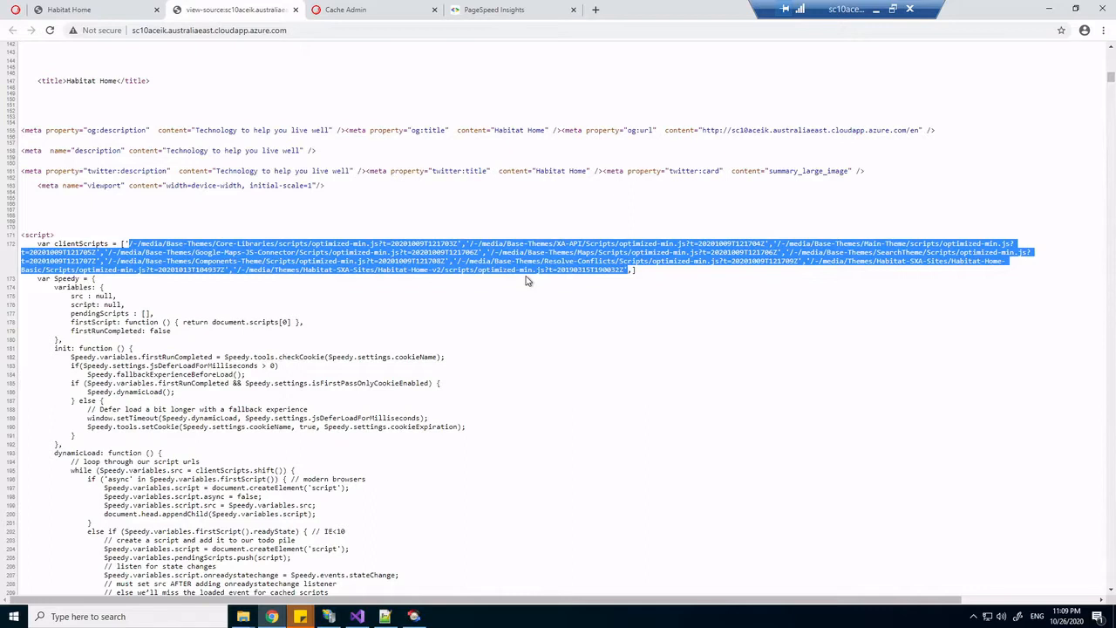
Examine the inline Speedy script in the page source, including Speedy.settings, the fallback experience functions and the SpeedyVanilla loader module
scroll(526, 280, "down", 3)
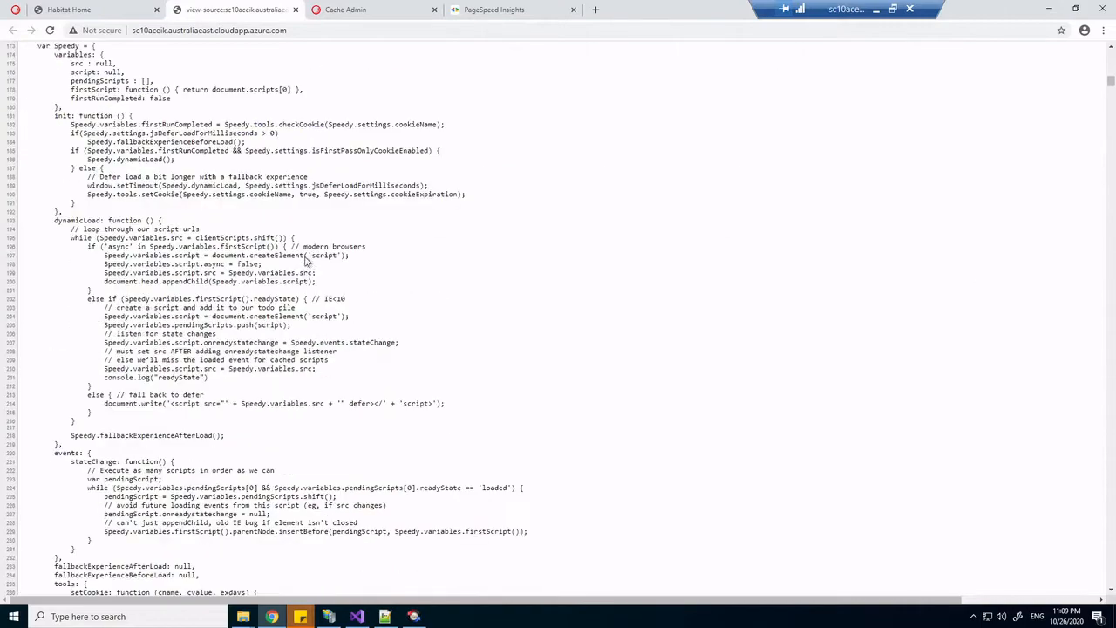
scroll(526, 280, "down", 3)
scroll(294, 294, "down", 5)
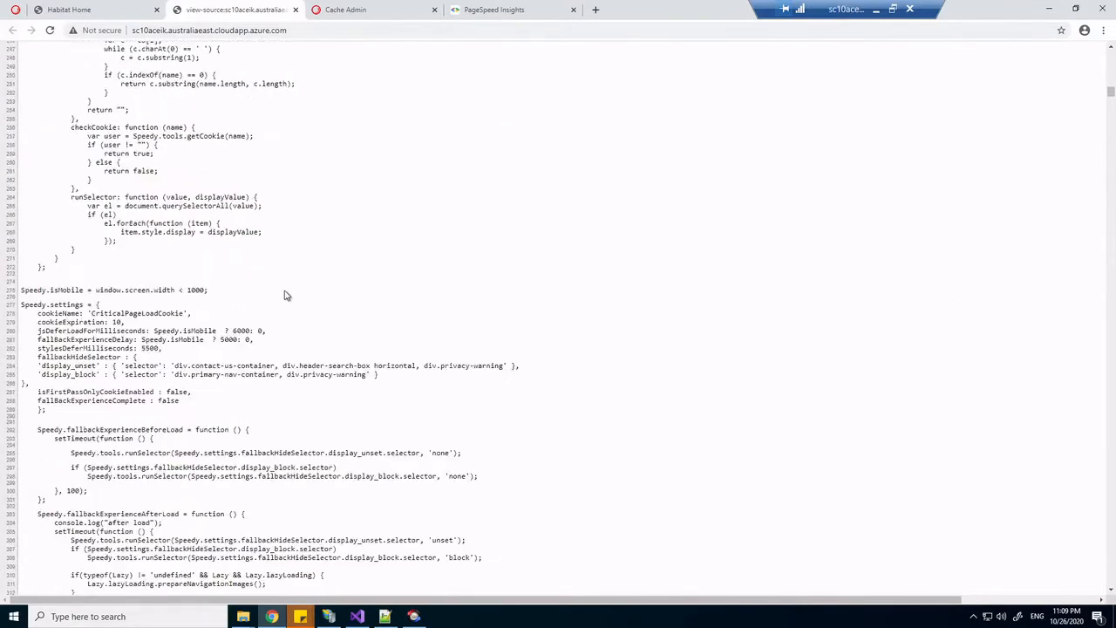
scroll(279, 283, "down", 2)
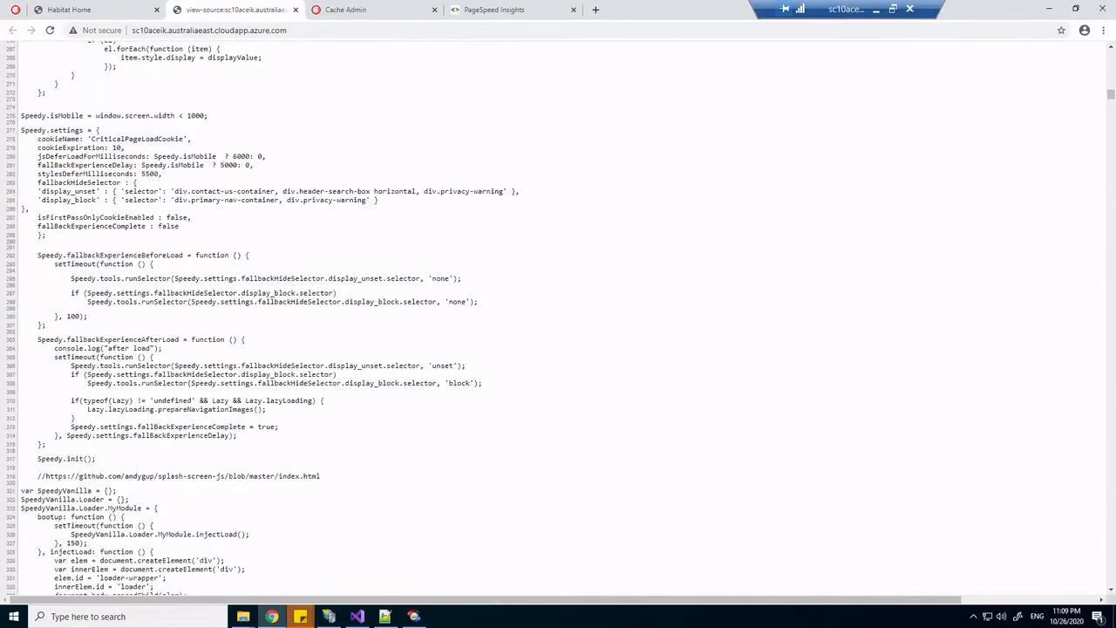
scroll(287, 273, "down", 2)
scroll(287, 273, "down", 2)
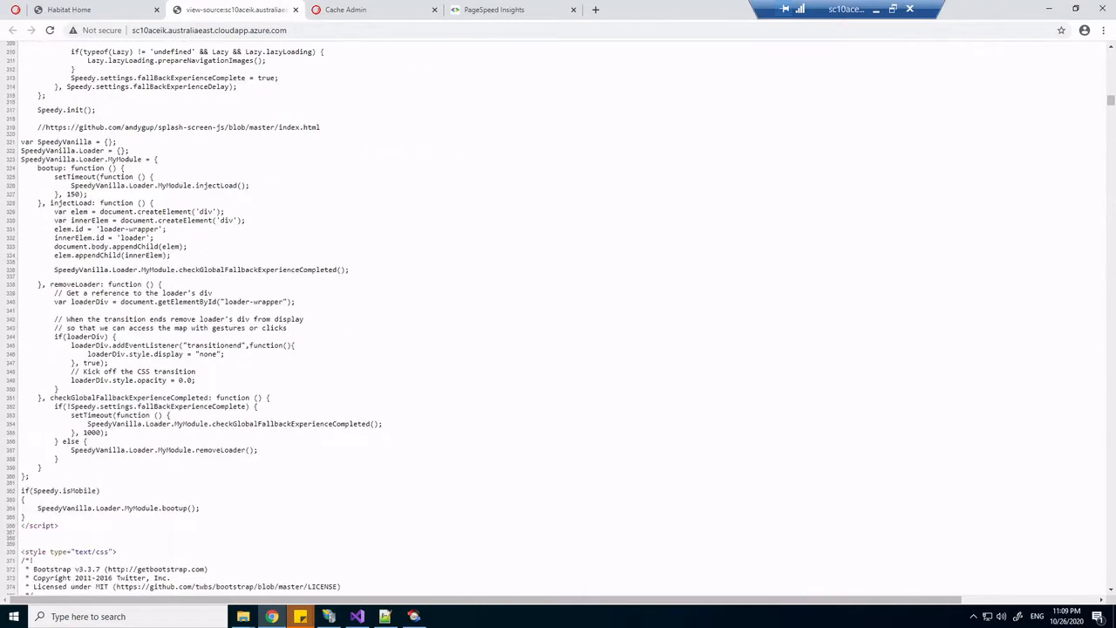
left_click_drag(21, 142, 300, 469)
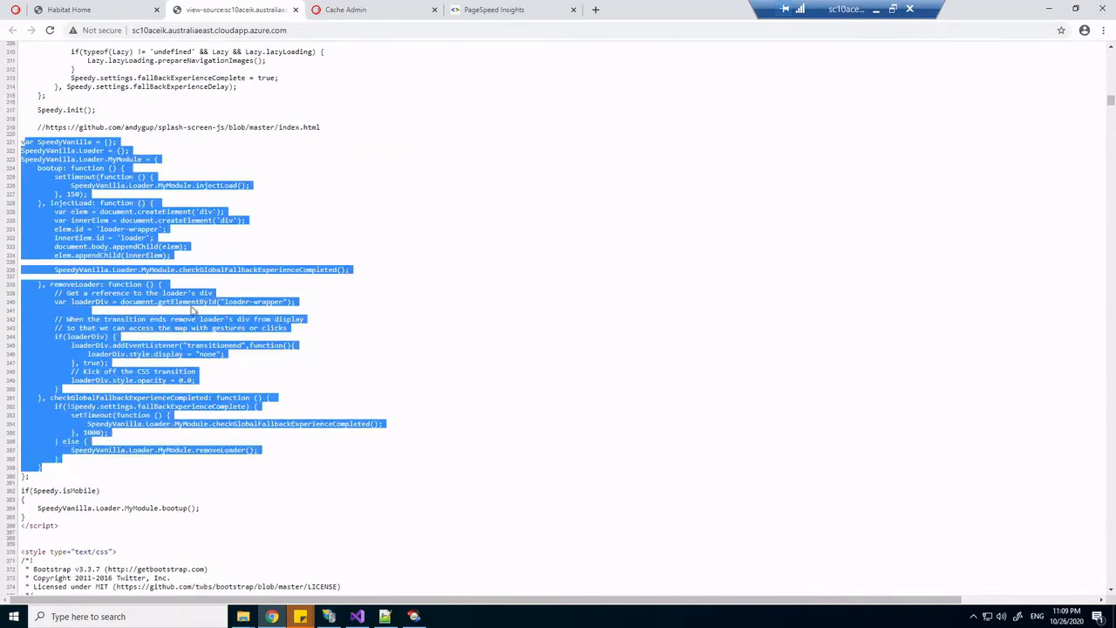
left_click(203, 252)
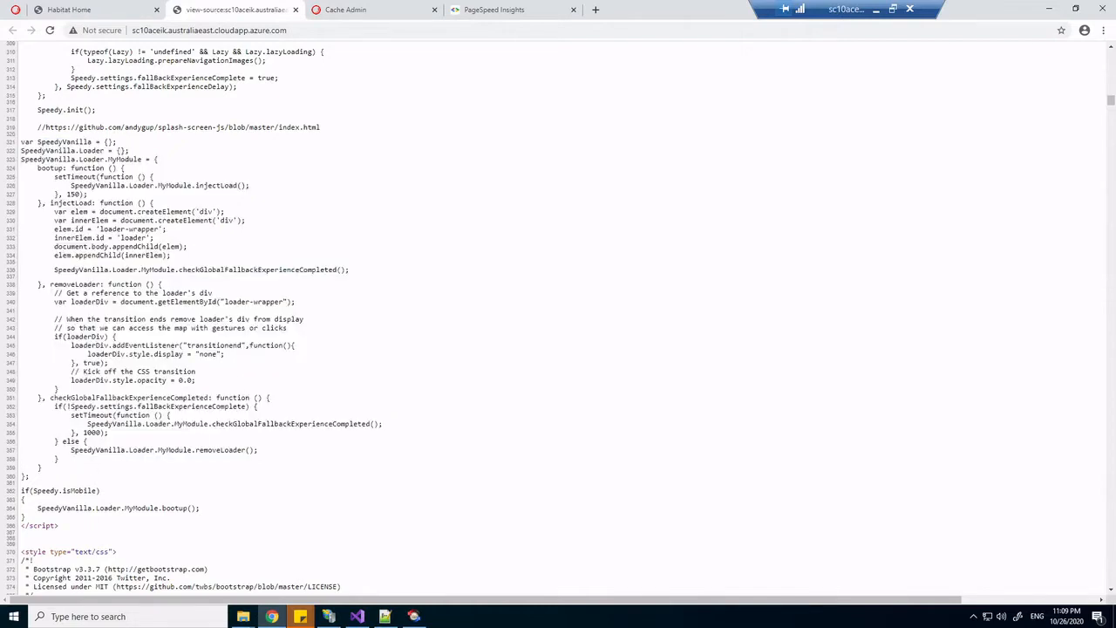
left_click_drag(75, 465, 14, 144)
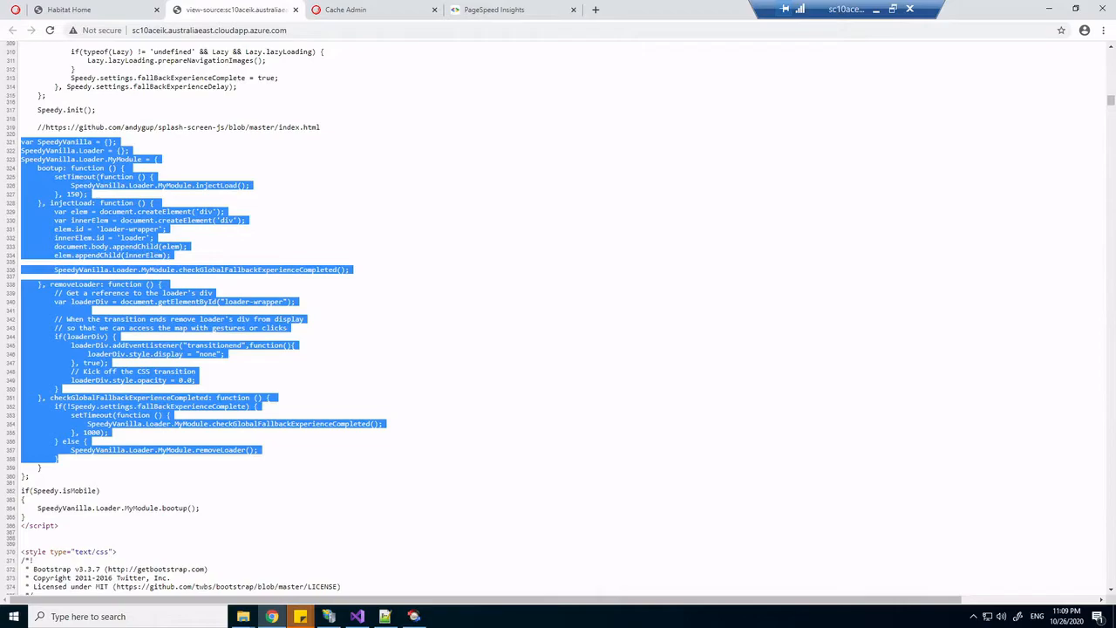
Examine the critical CSS inlined in the page head, from the Bootstrap block through the special-case loader styles
scroll(286, 236, "down", 4)
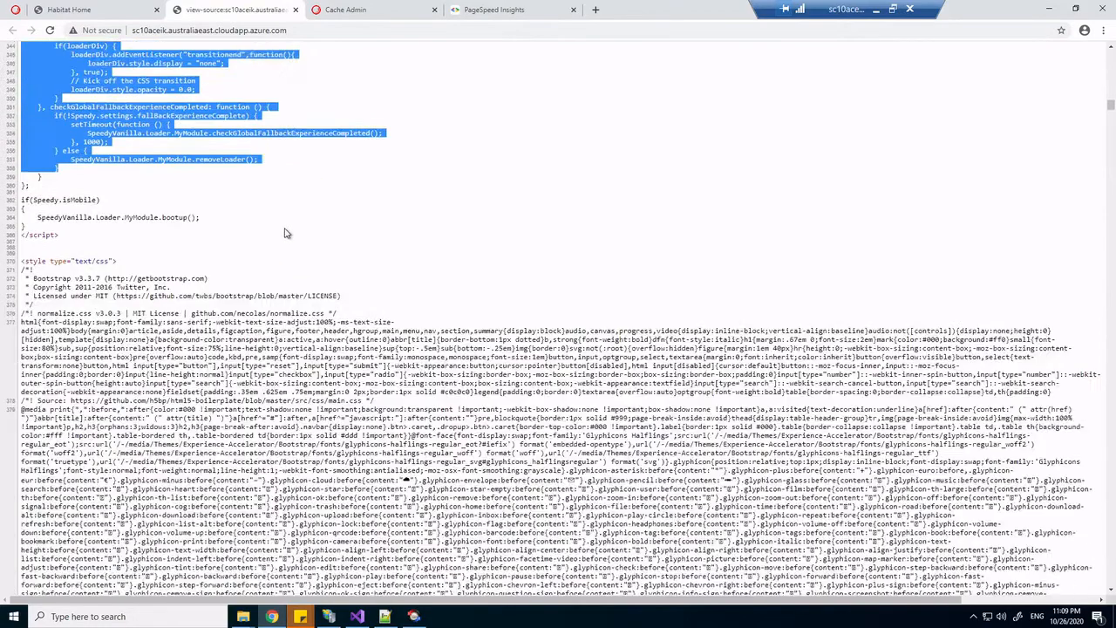
scroll(286, 231, "down", 1)
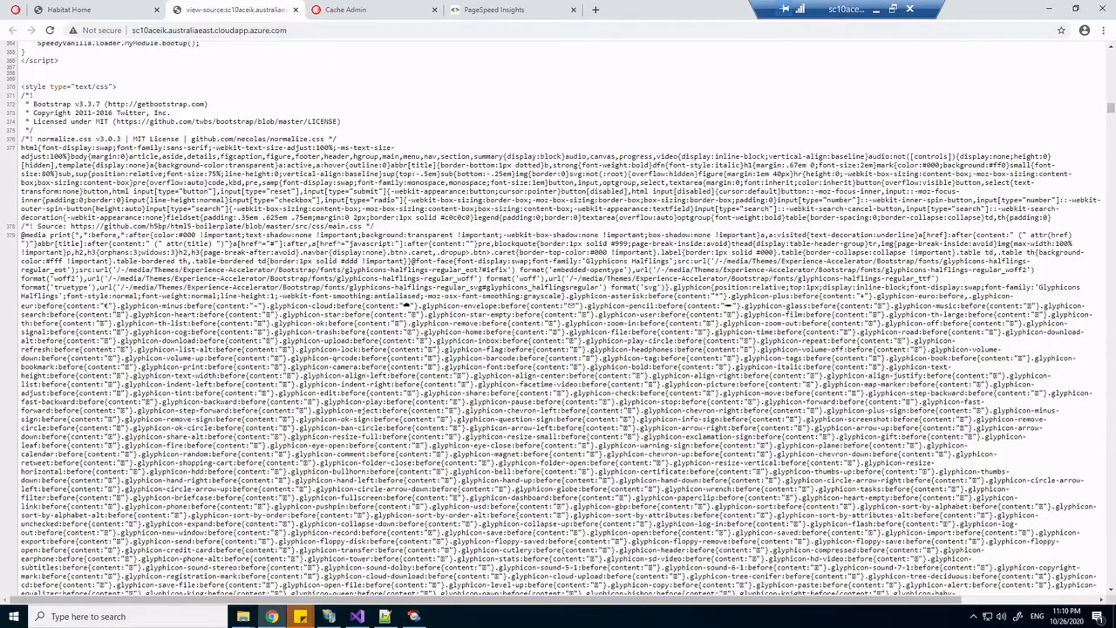
left_click_drag(23, 94, 288, 399)
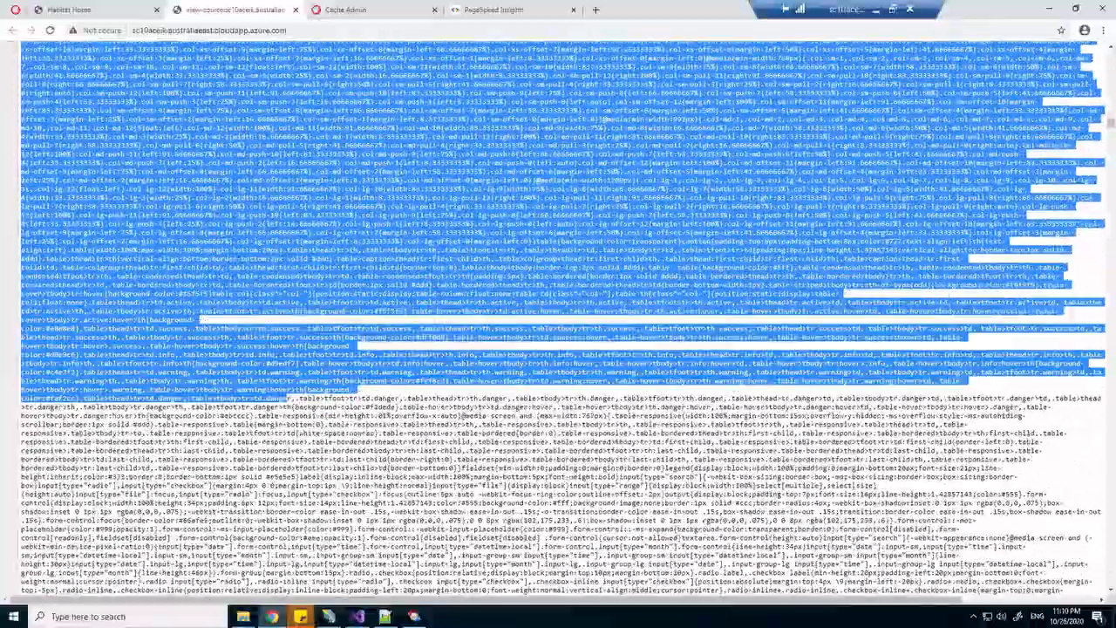
left_click_drag(1111, 124, 1111, 490)
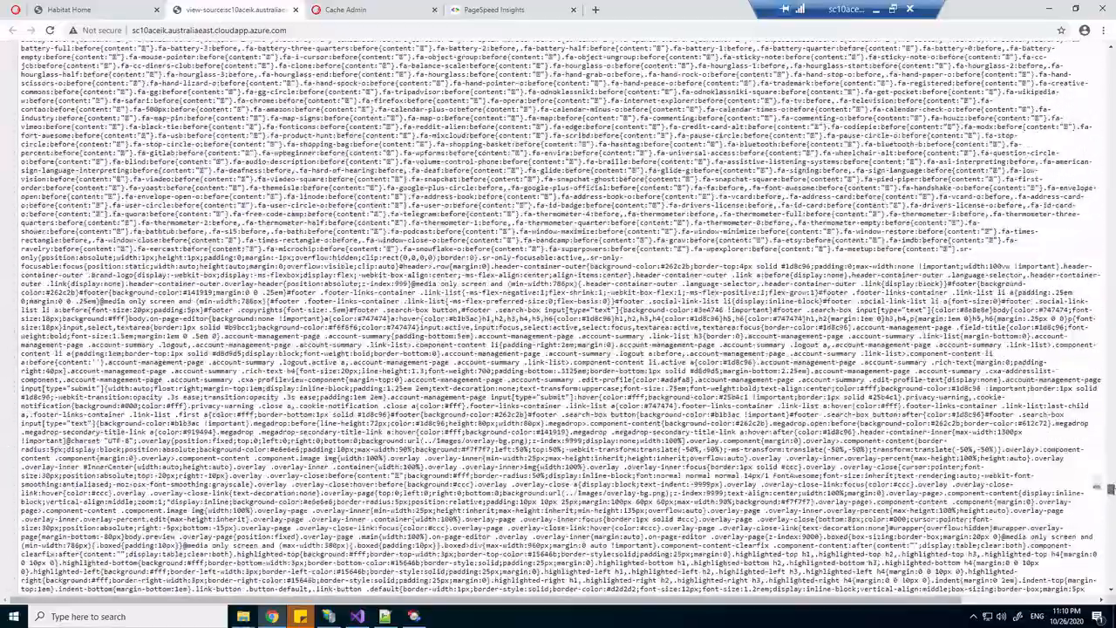
left_click_drag(306, 144, 357, 336)
left_click(357, 336)
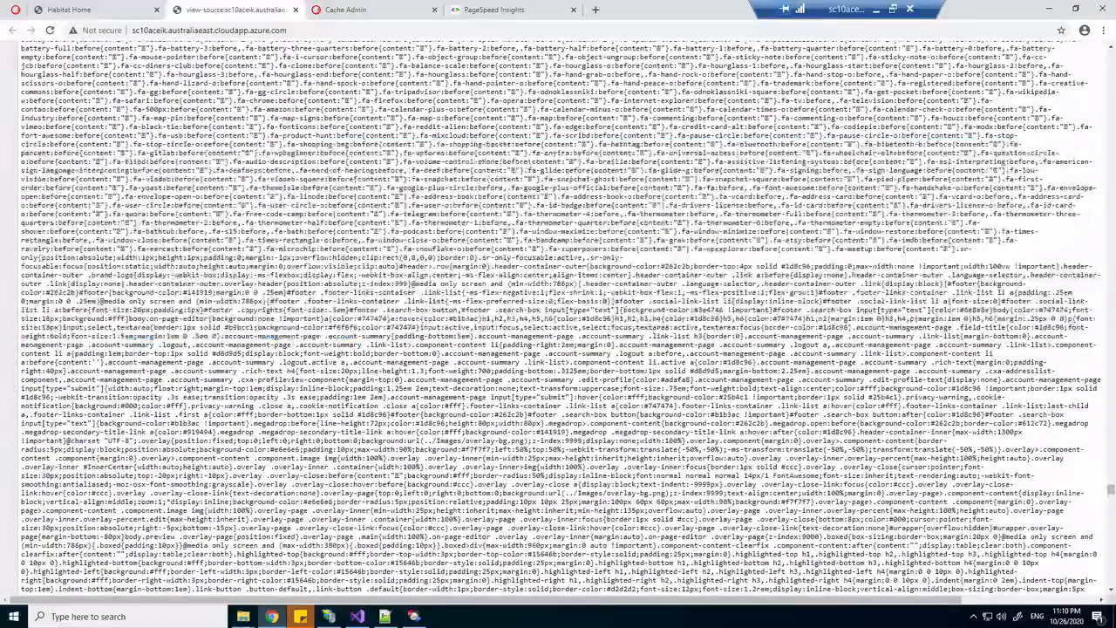
scroll(944, 462, "down", 7)
scroll(591, 361, "up", 3)
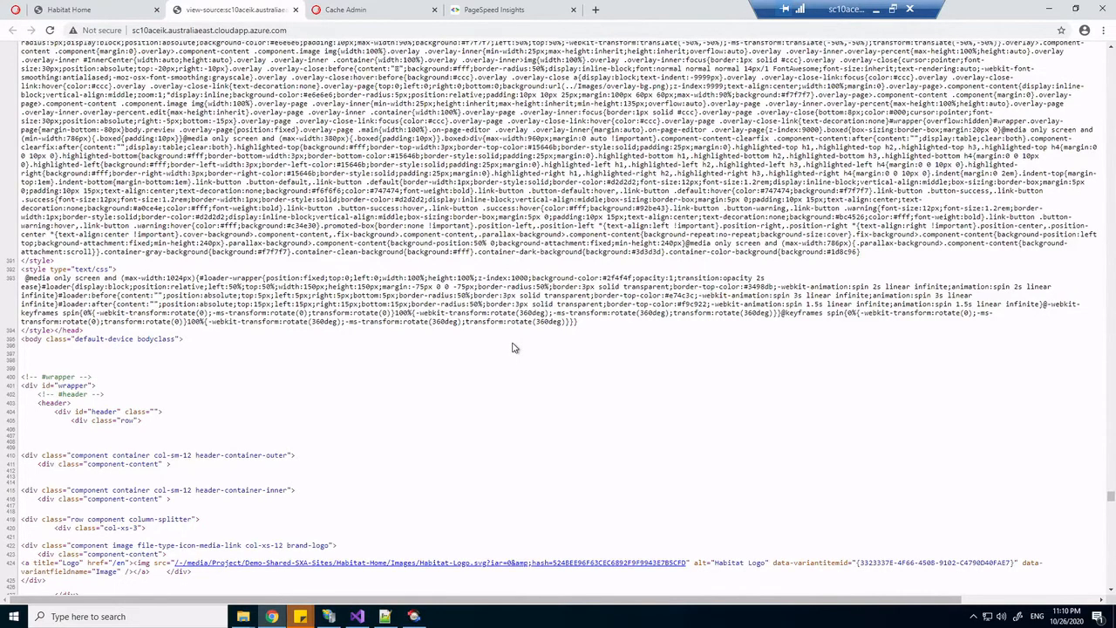
Review the body markup in the page source, from the progressive carousel images to the footer links
scroll(476, 305, "down", 15)
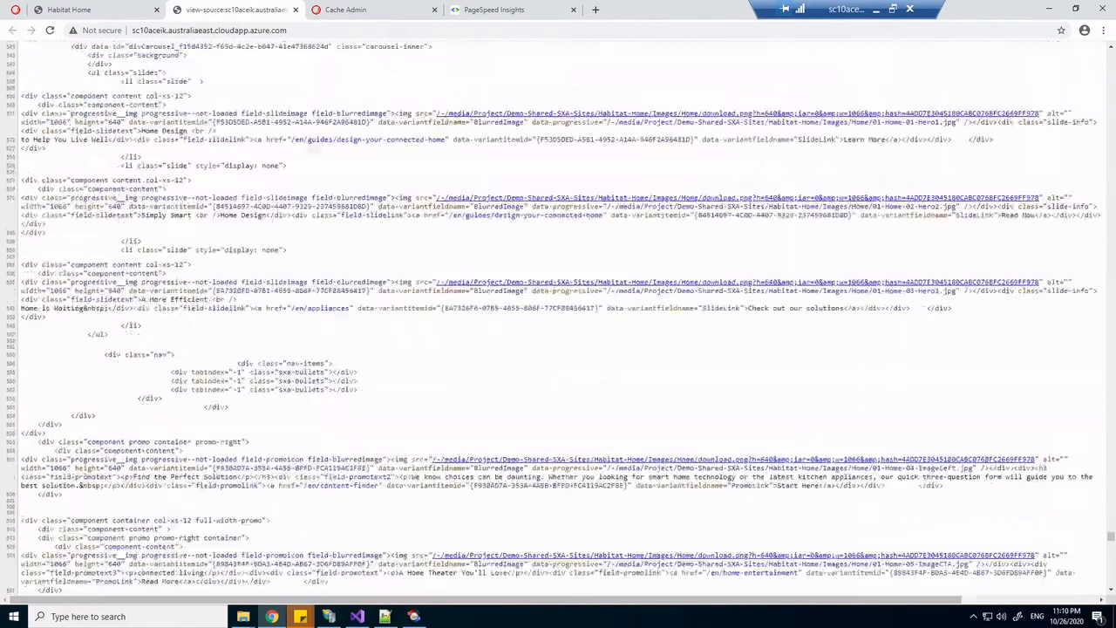
scroll(516, 375, "down", 20)
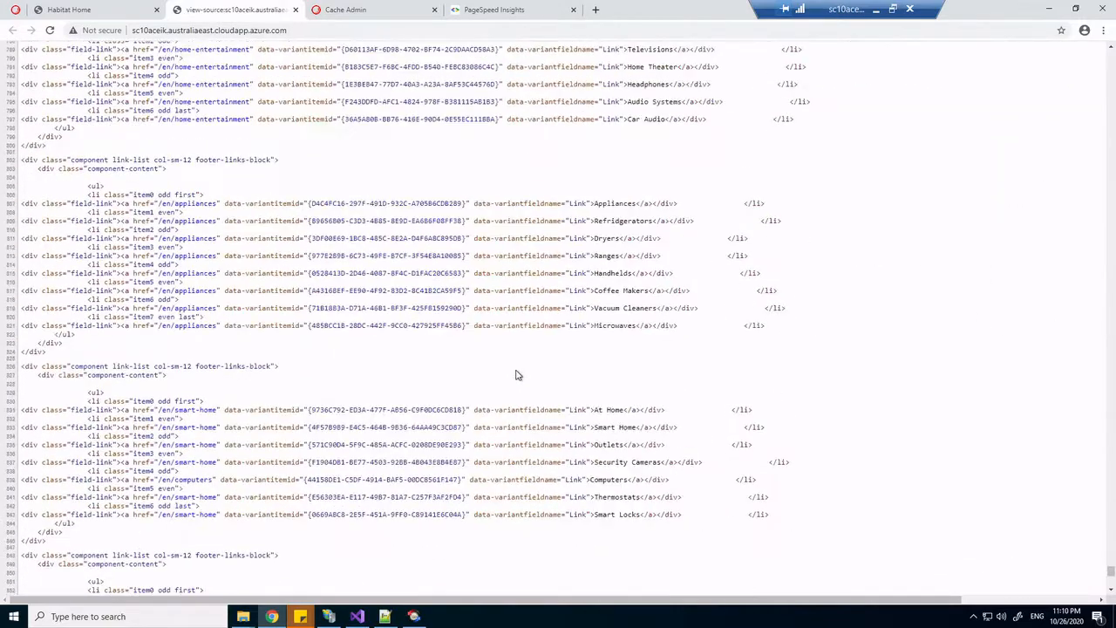
scroll(515, 375, "down", 8)
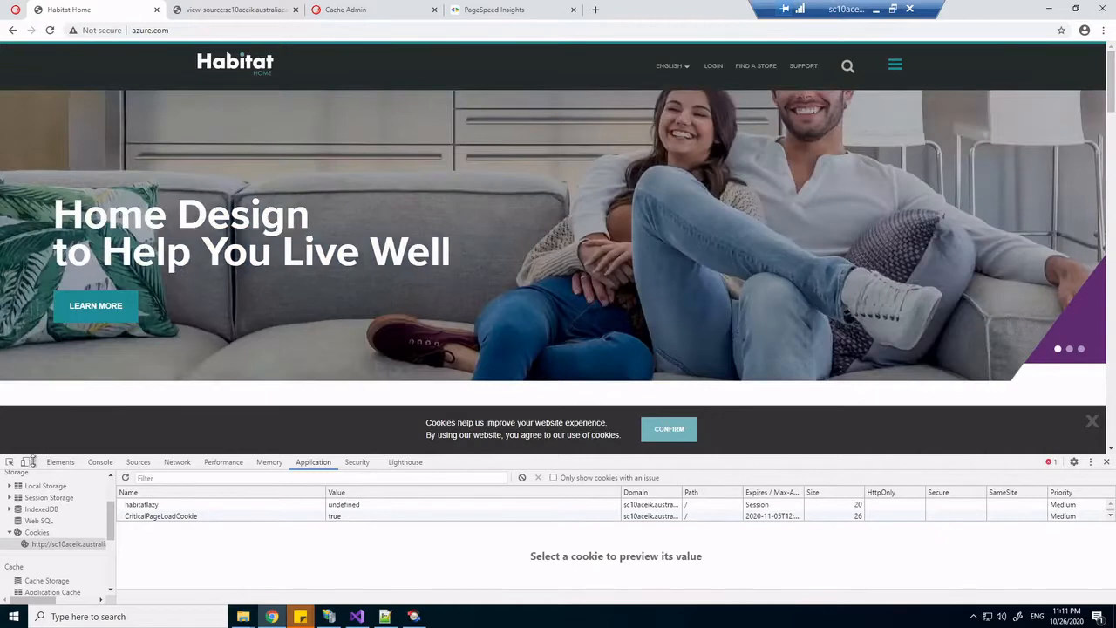
Show the Habitat Home page in responsive device emulation and reload it to check the mobile loading experience
left_click(26, 462)
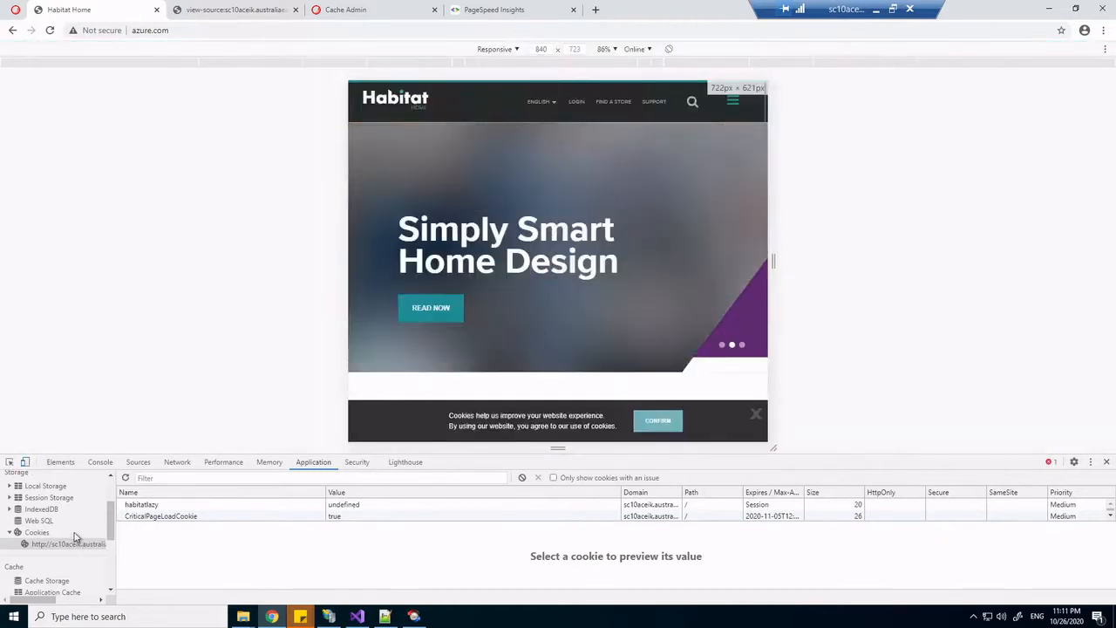
left_click(50, 30)
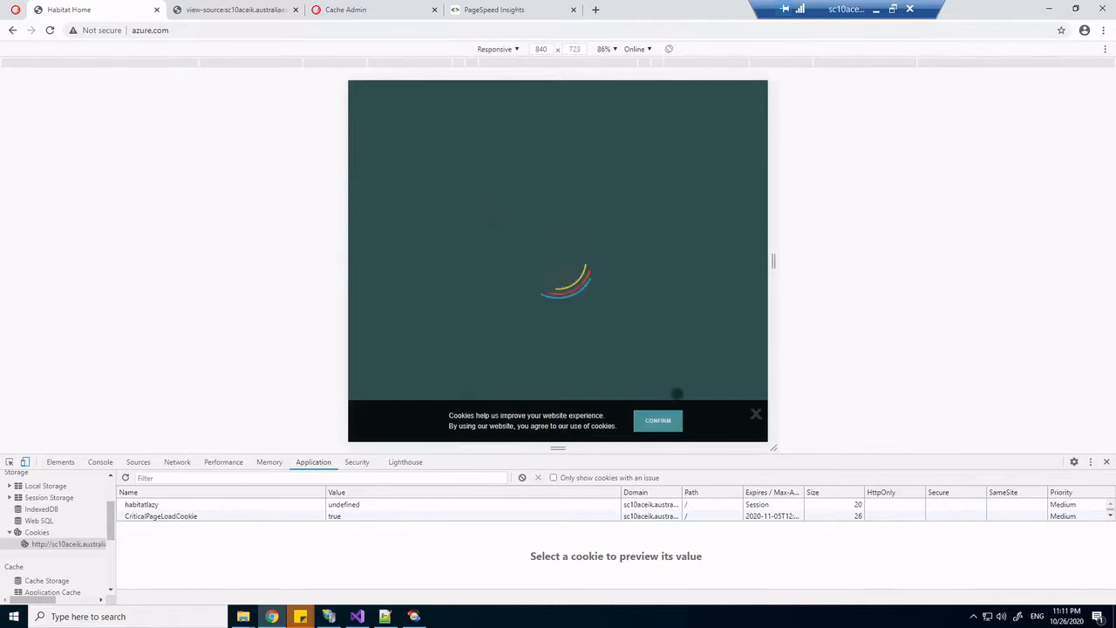
left_click(663, 420)
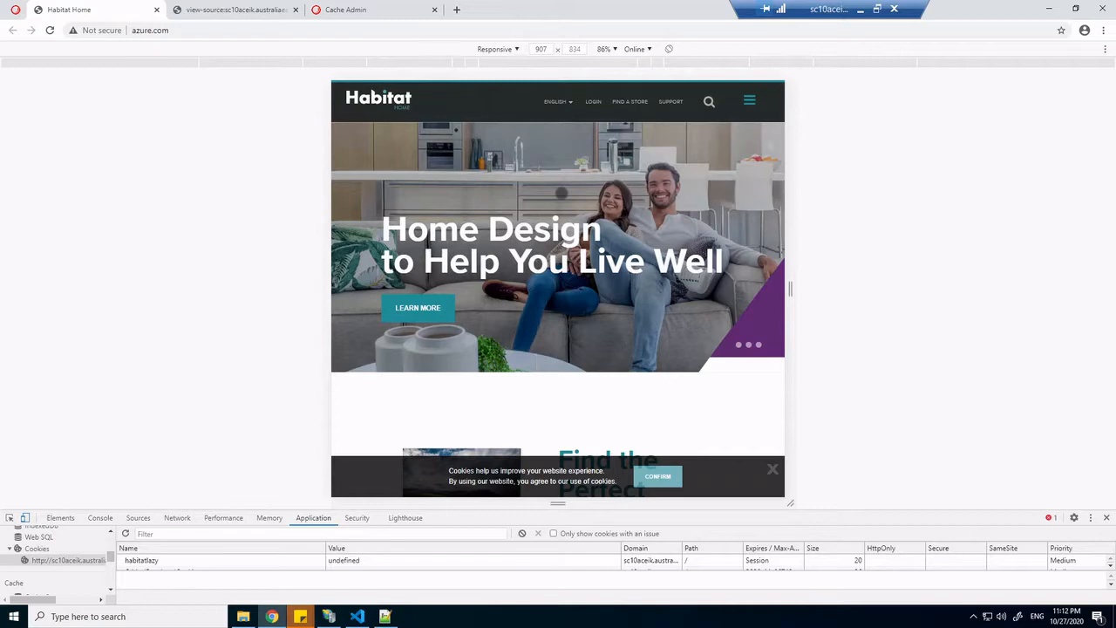
Check how the images load along the whole emulated Habitat Home page, and open the site's navigation menu
scroll(562, 195, "down", 8)
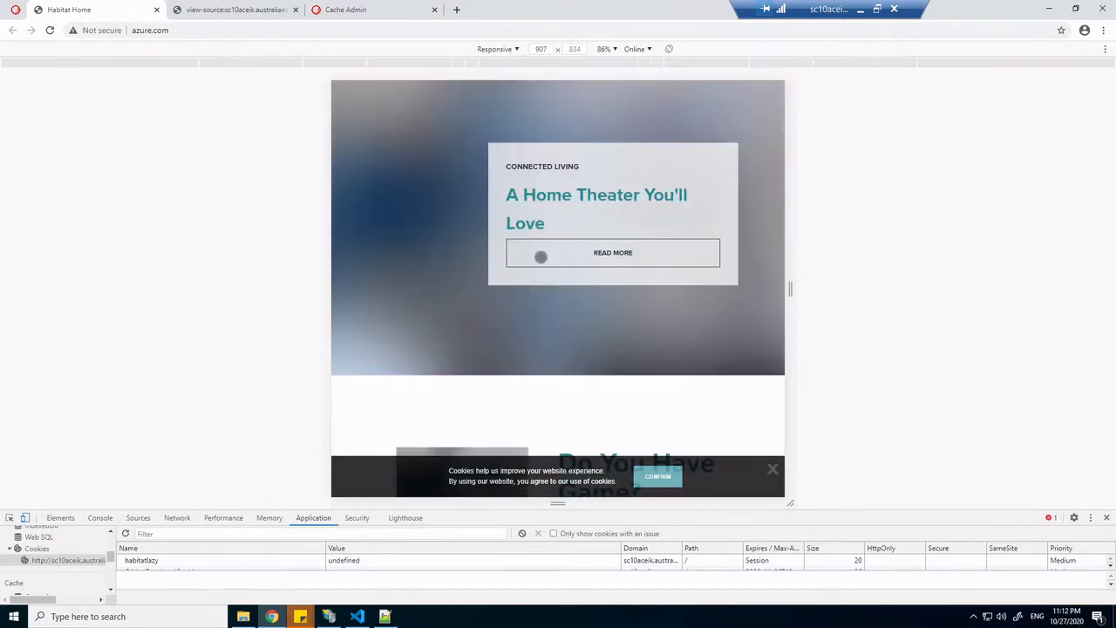
scroll(499, 274, "down", 10)
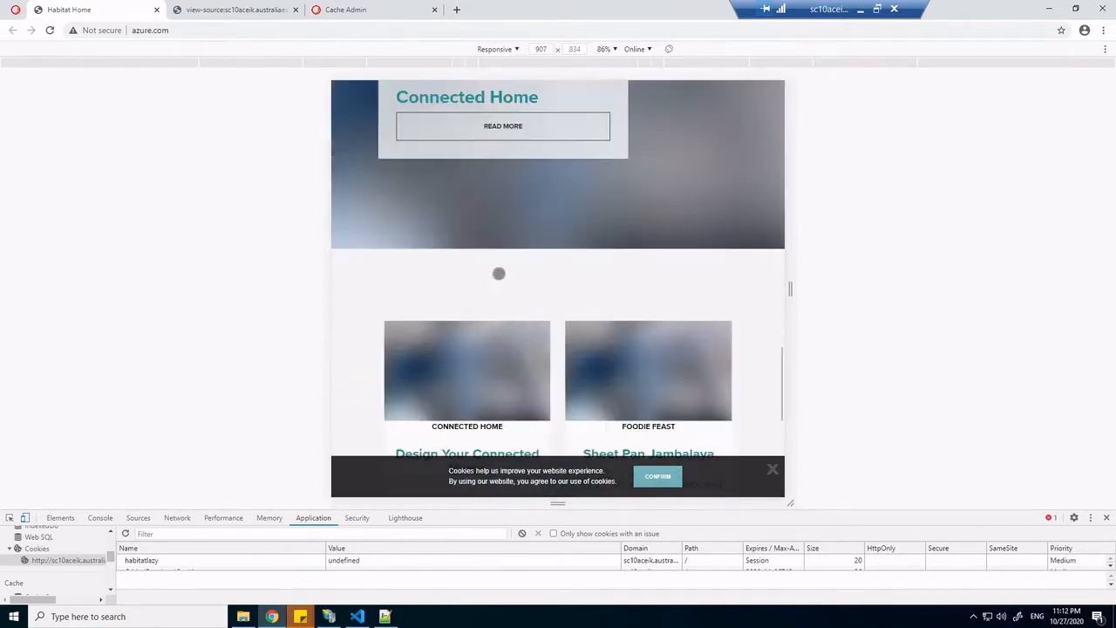
scroll(576, 284, "down", 5)
scroll(576, 283, "up", 5)
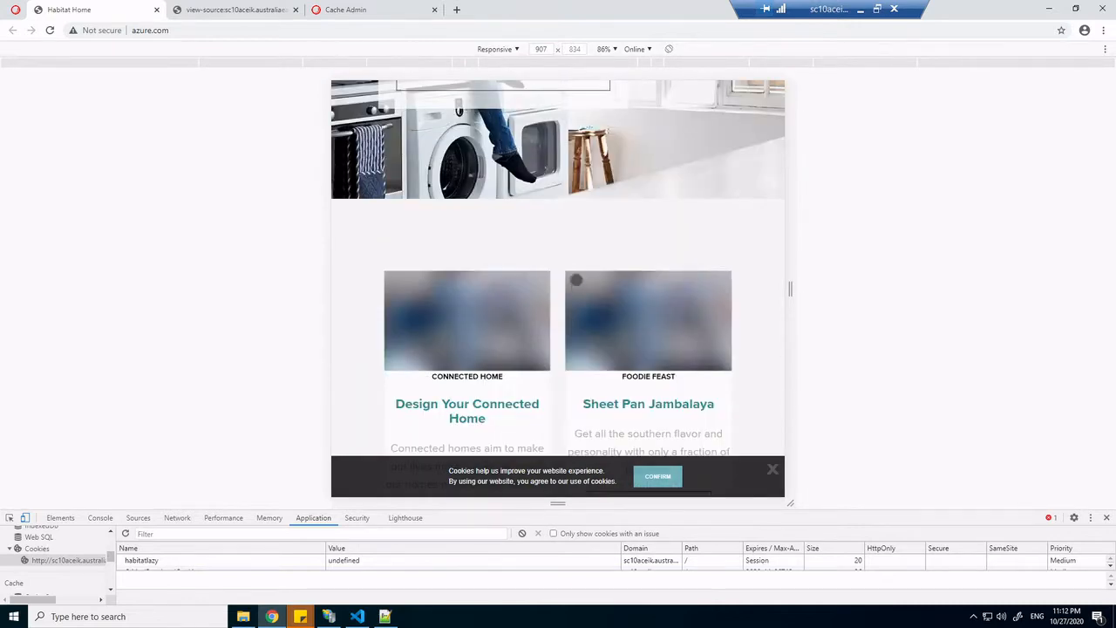
scroll(575, 277, "up", 1)
scroll(575, 275, "up", 15)
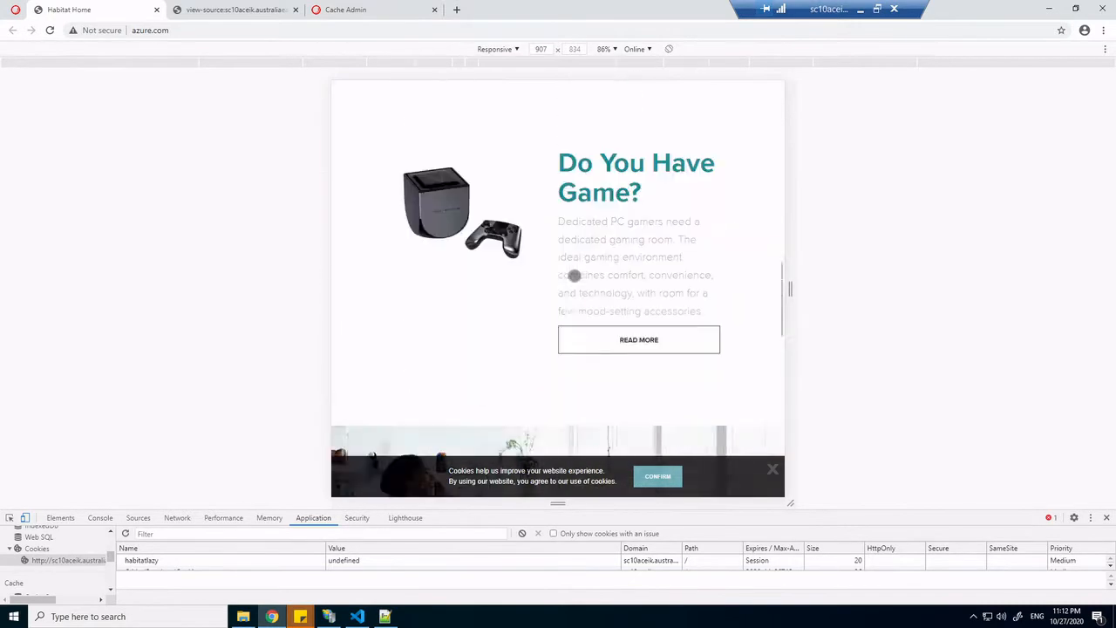
scroll(575, 275, "up", 1)
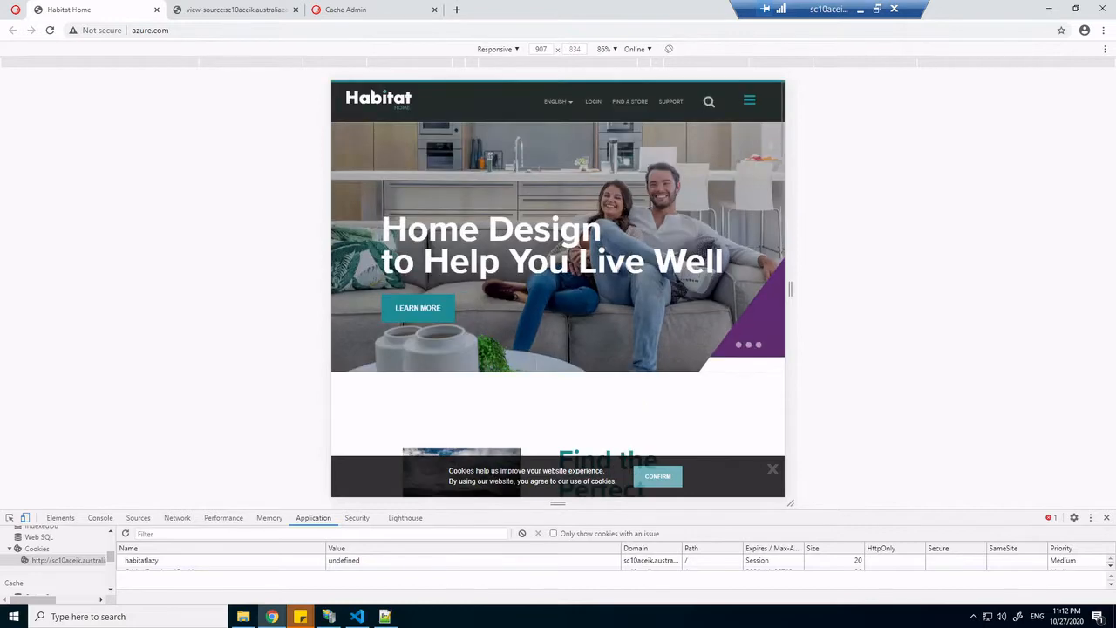
left_click(749, 101)
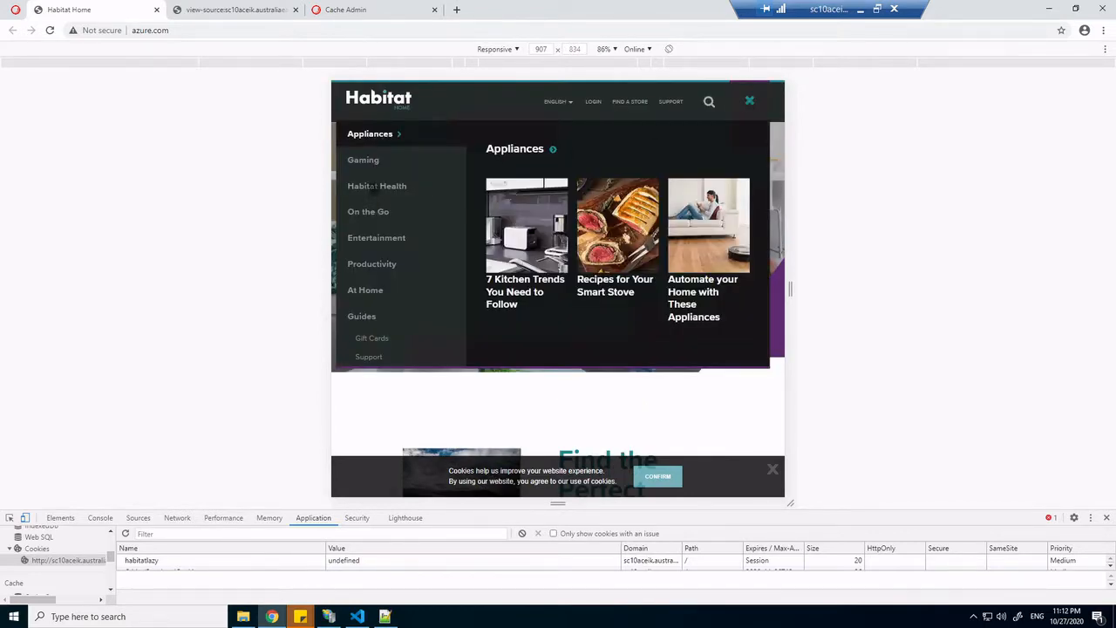
Preview the Entertainment category in the emulated site's navigation menu and close the menu
left_click(375, 216)
left_click(376, 240)
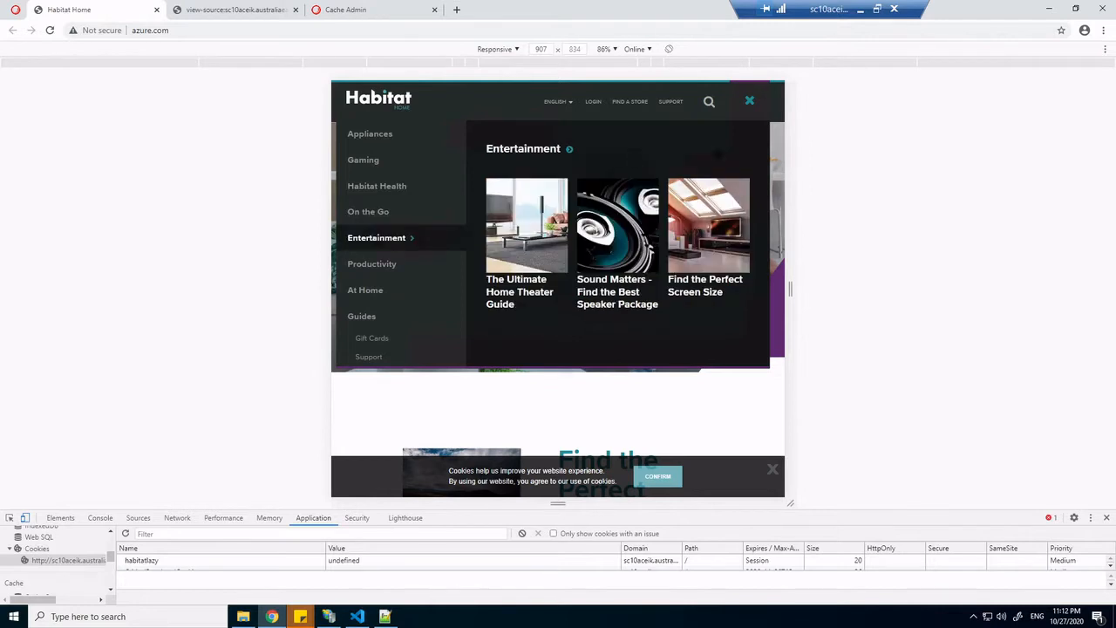
left_click(749, 102)
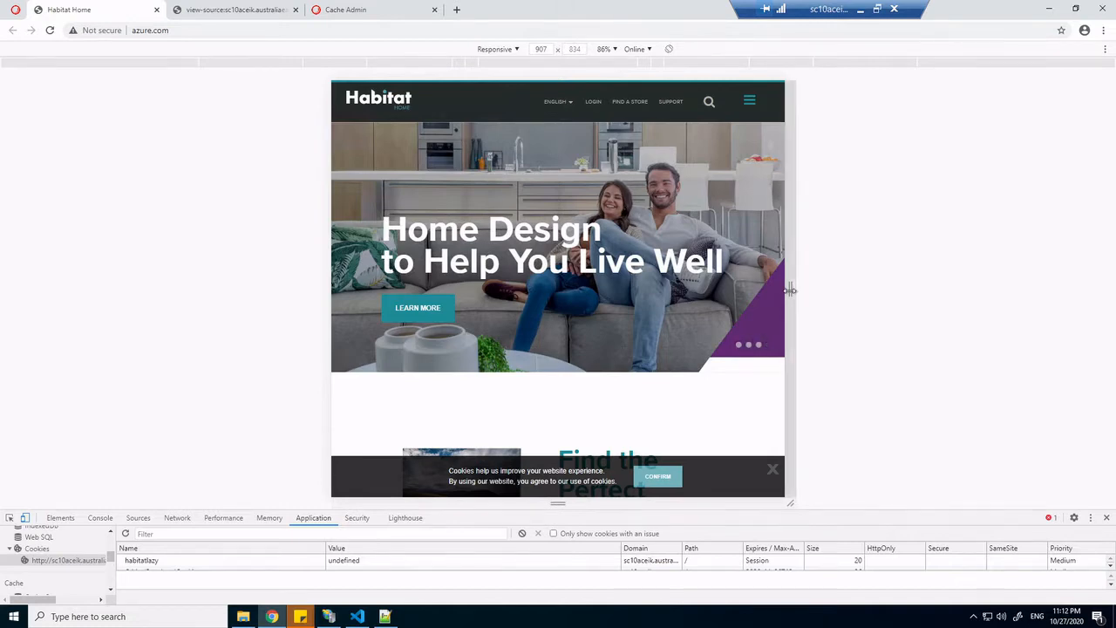
Widen the emulated viewport to 949 pixels and check the Habitat Home page at that width
mouse_move(790, 289)
left_mouse_down()
mouse_move(920, 285)
mouse_move(756, 282)
mouse_move(801, 279)
left_mouse_up()
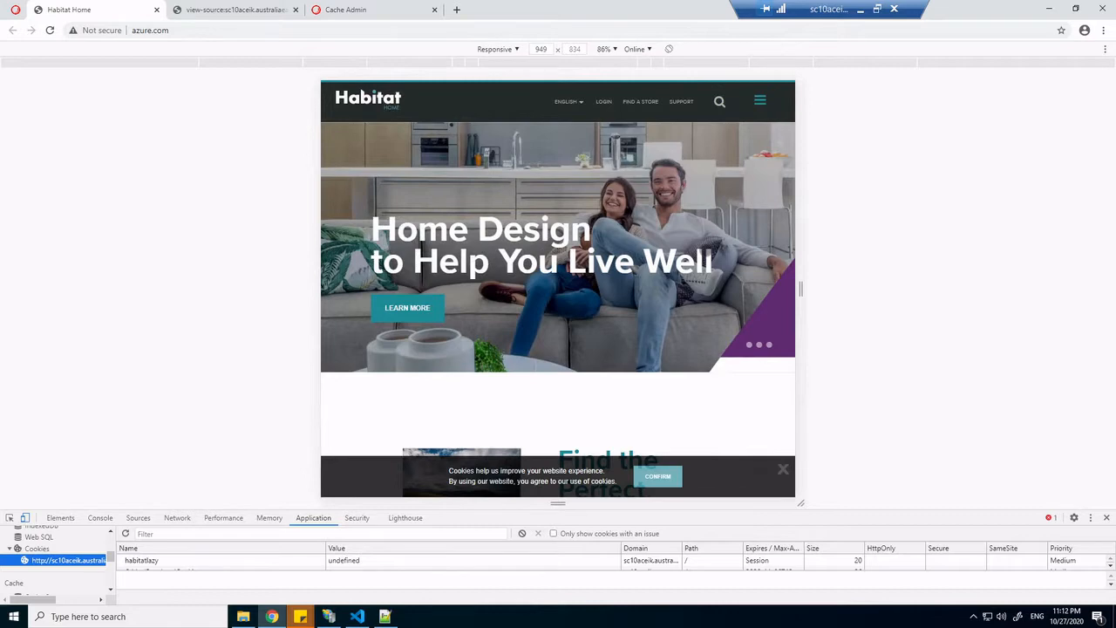
scroll(701, 271, "down", 5)
scroll(699, 281, "up", 5)
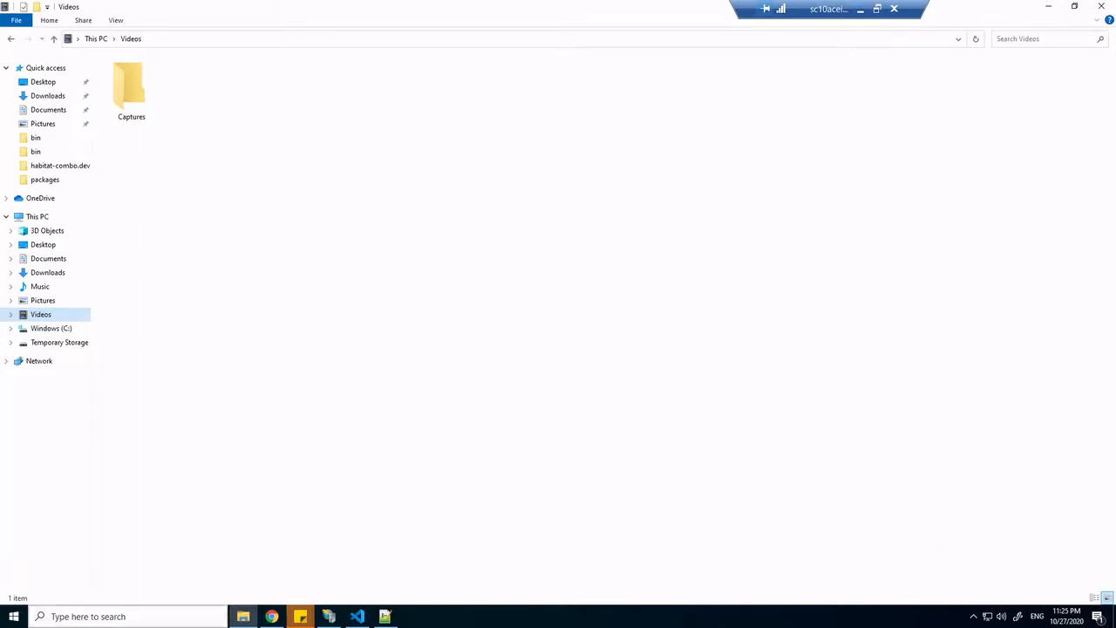
Search Google for "google page speed insight" in a new browser tab and open the PageSpeed Insights site
left_click(272, 616)
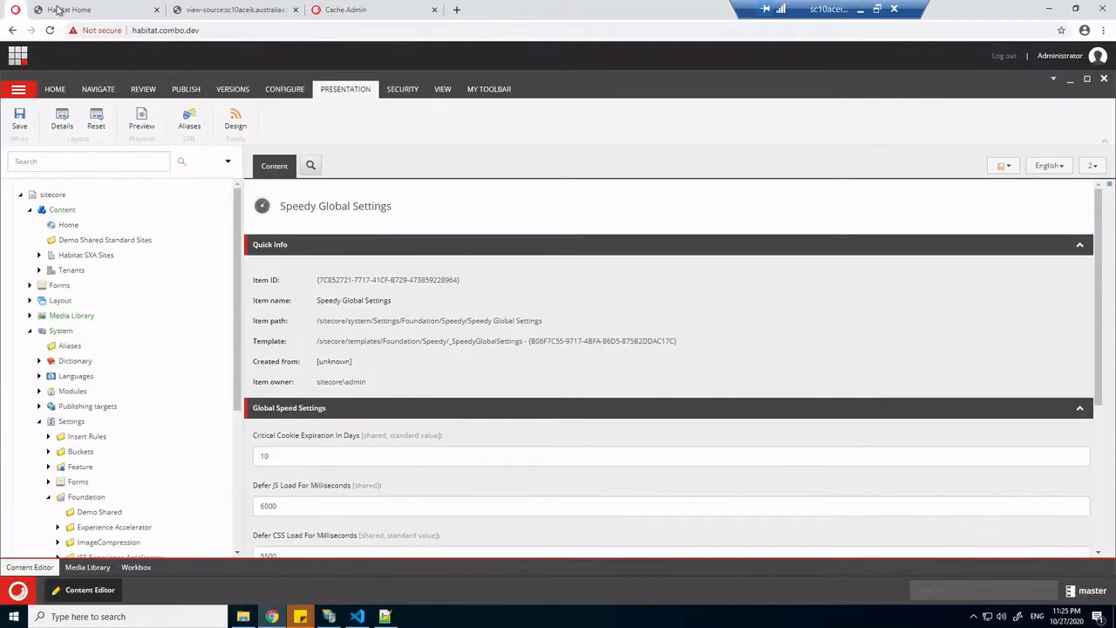
left_click(58, 8)
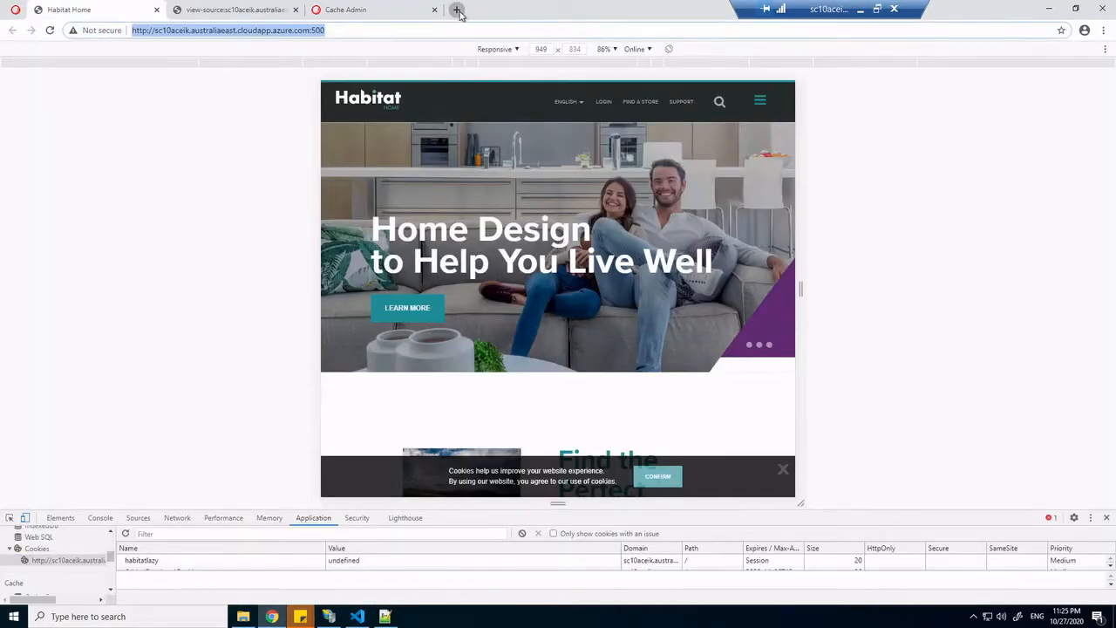
left_click(457, 10)
type("gool")
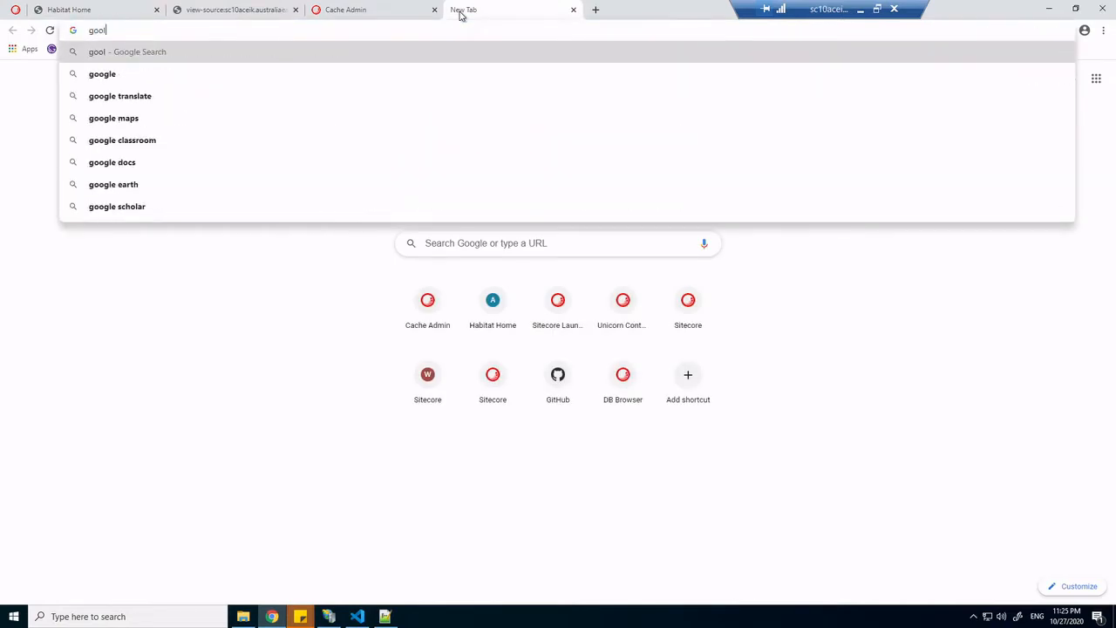
key("BackSpace")
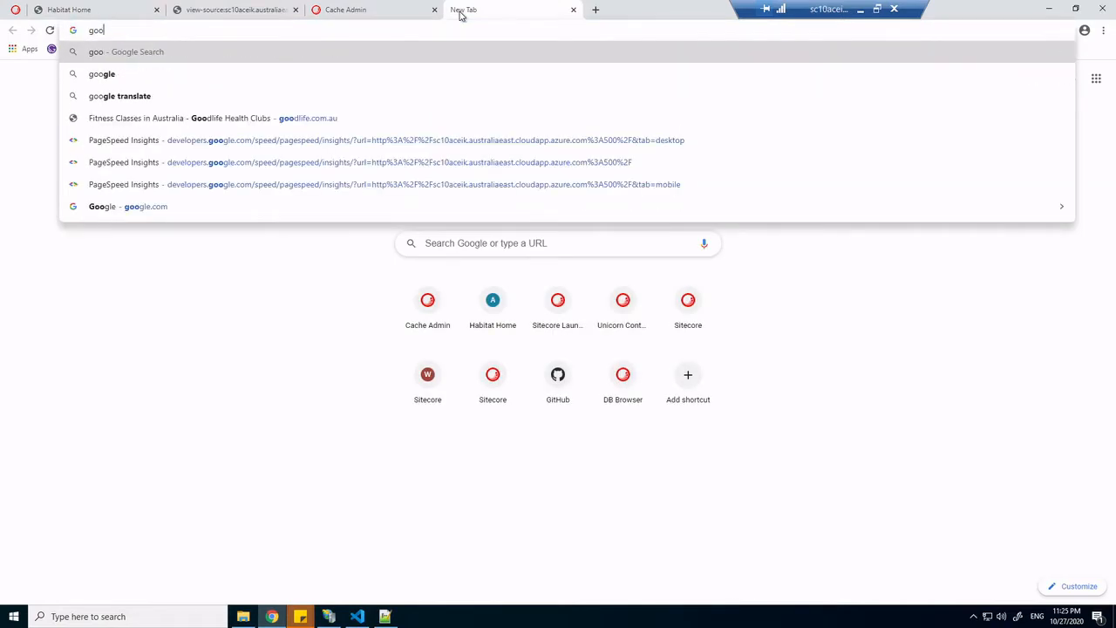
type("gle")
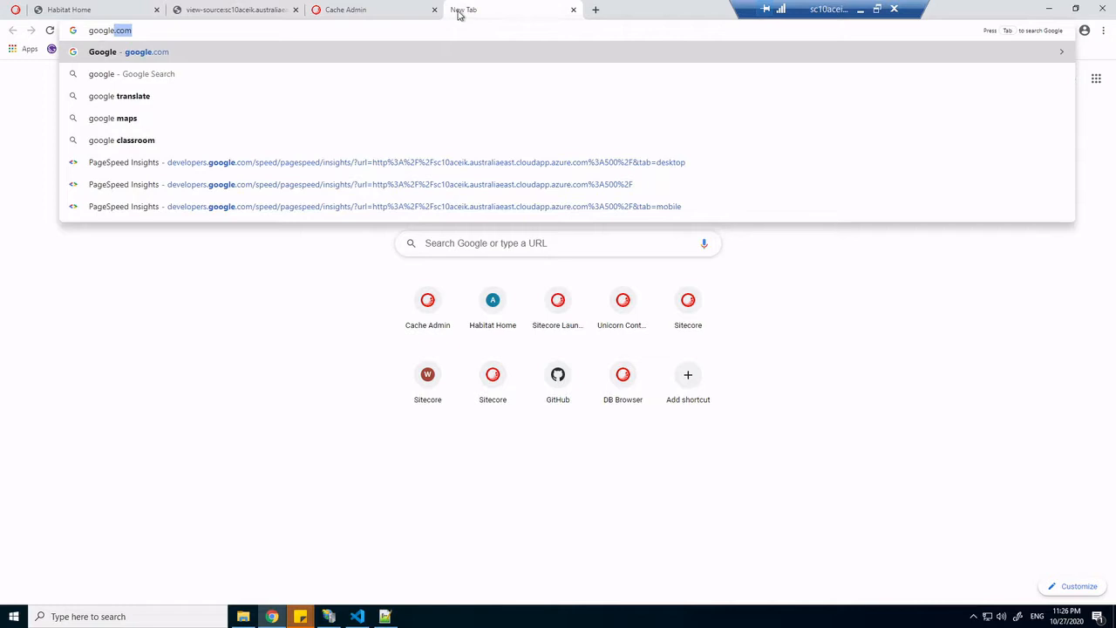
type(" page")
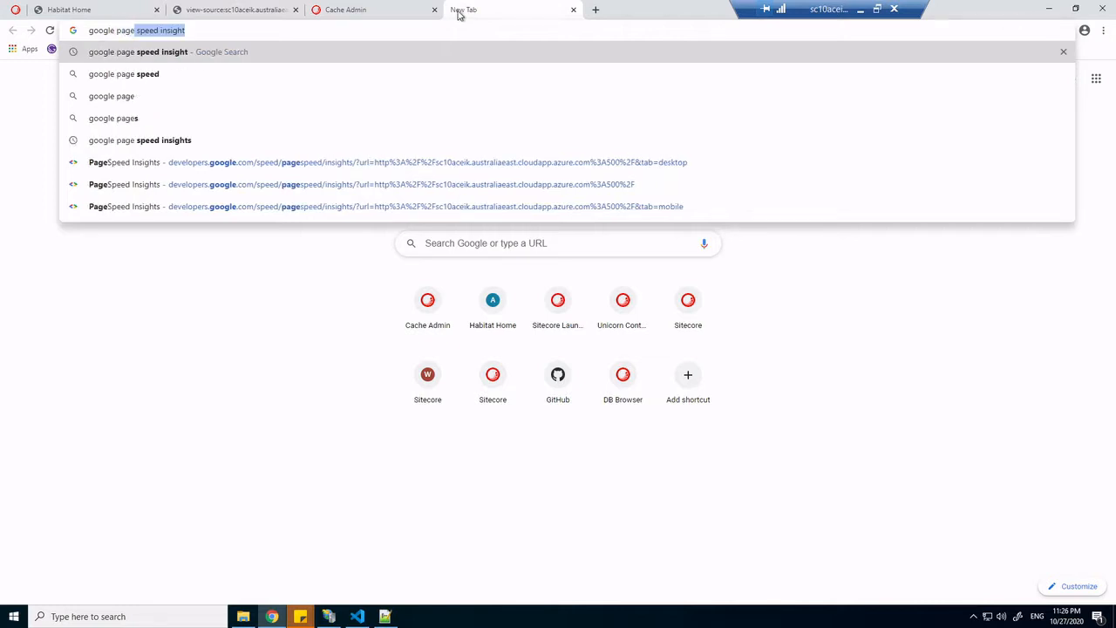
key("Return")
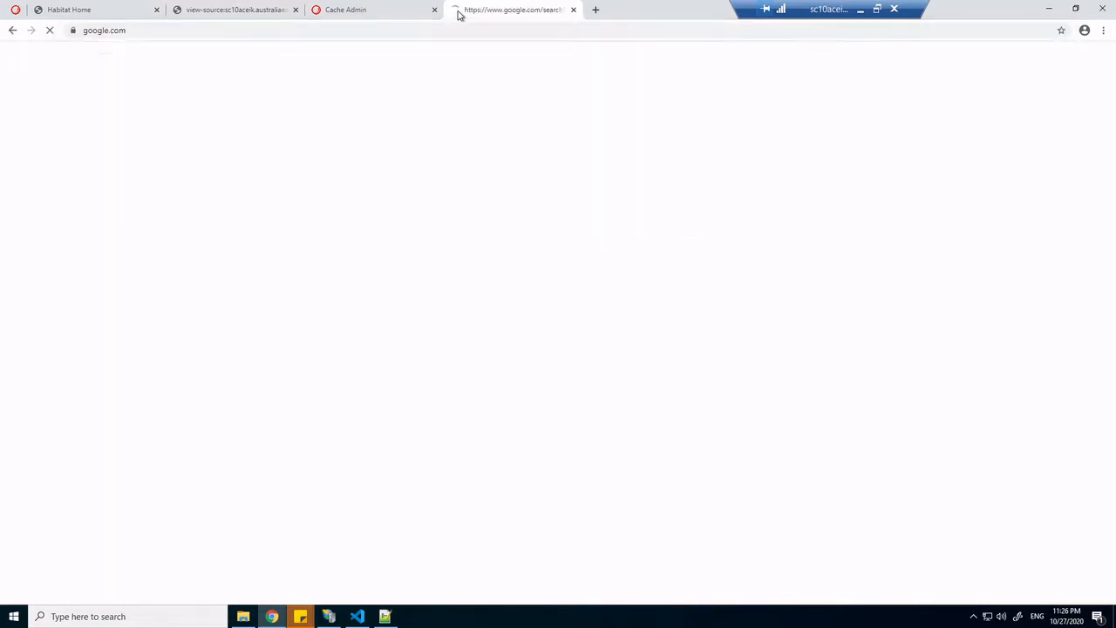
left_click(191, 163)
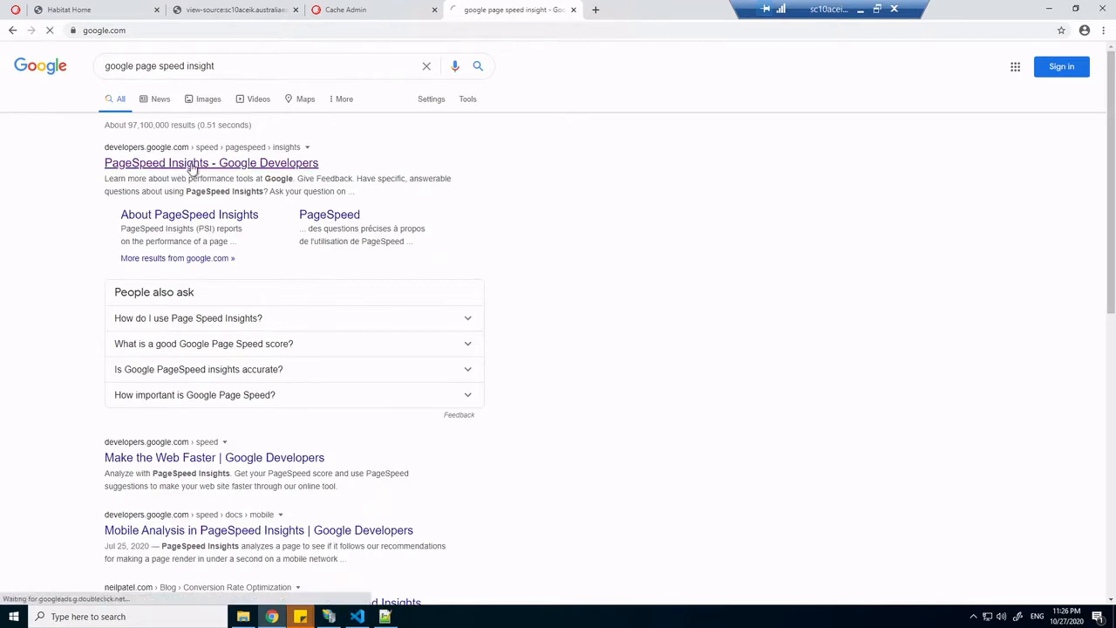
left_click(319, 157)
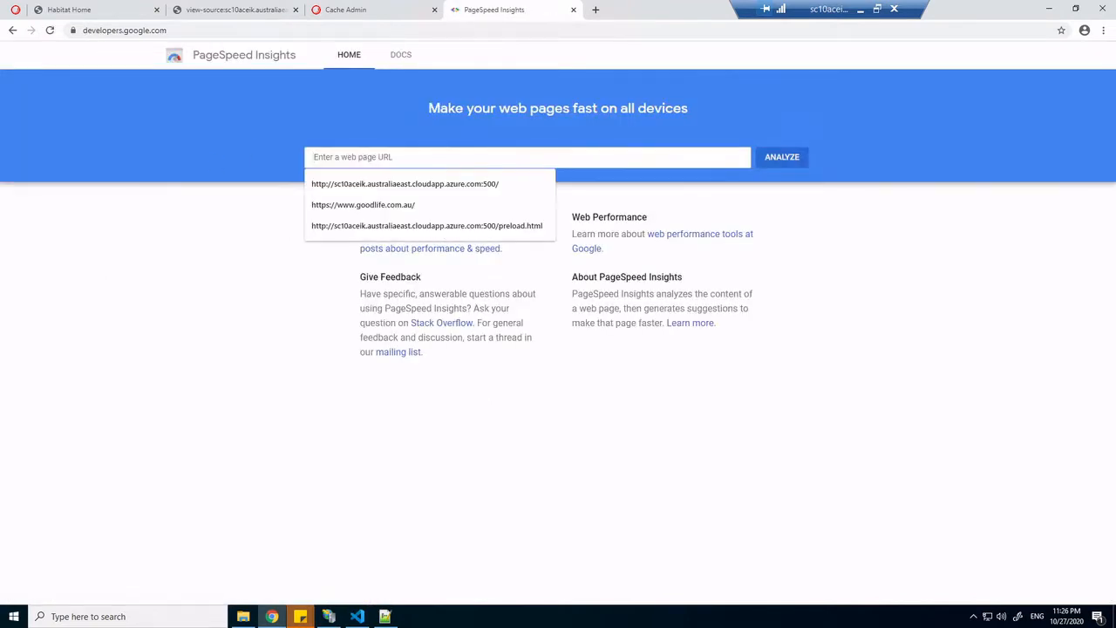
left_click(408, 184)
key("Return")
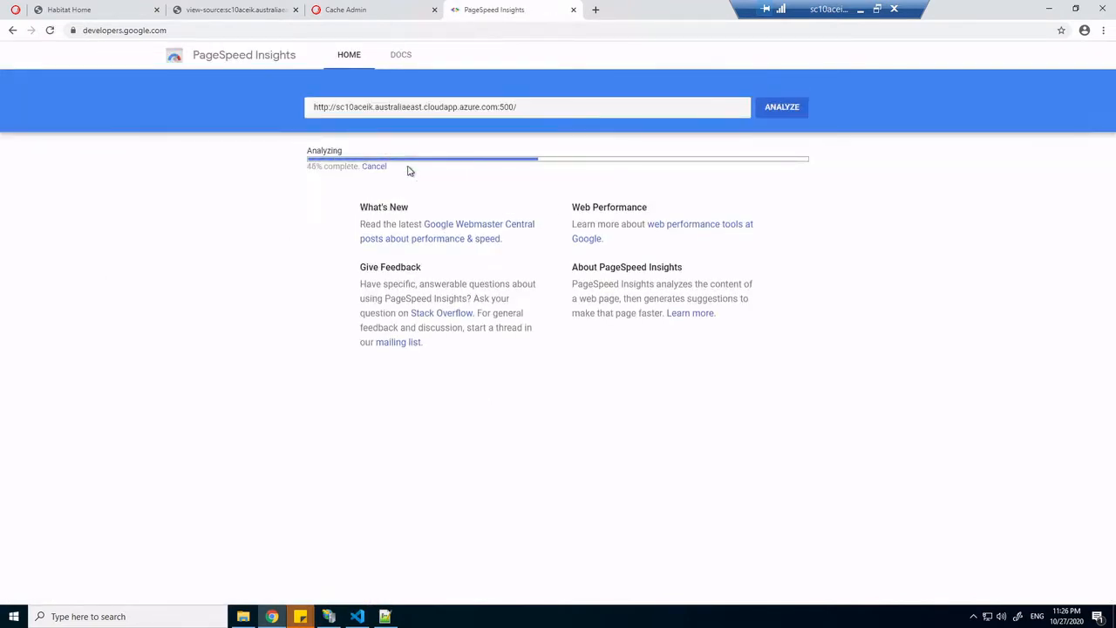
Examine the mobile report's score, lab data and opportunities, including the initial server response time item
scroll(294, 314, "down", 4)
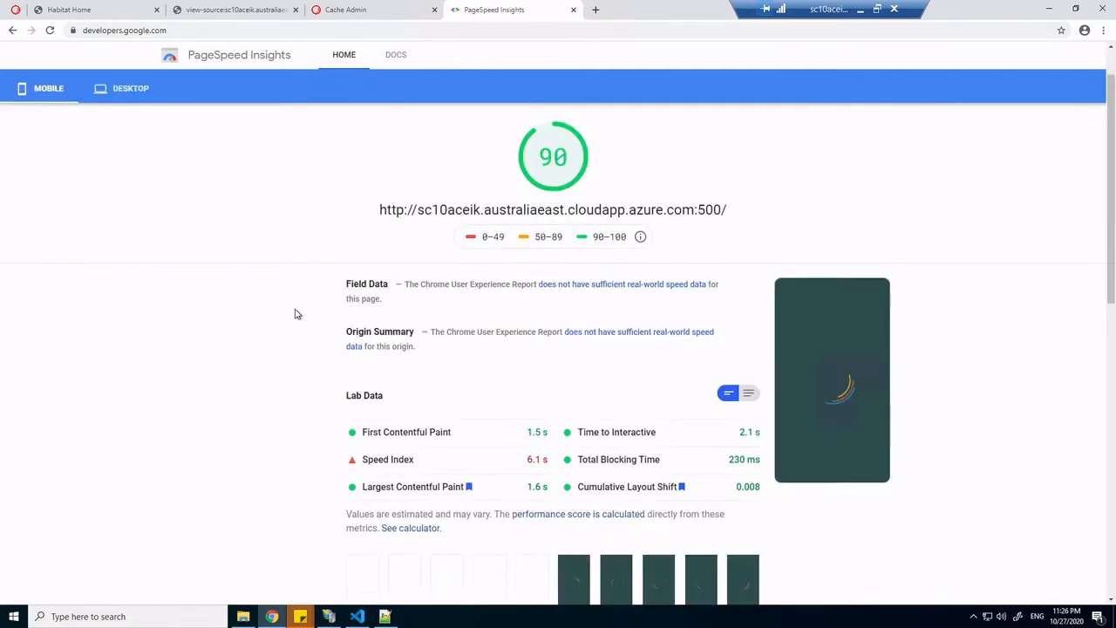
scroll(295, 314, "down", 1)
scroll(295, 314, "up", 5)
scroll(295, 314, "down", 4)
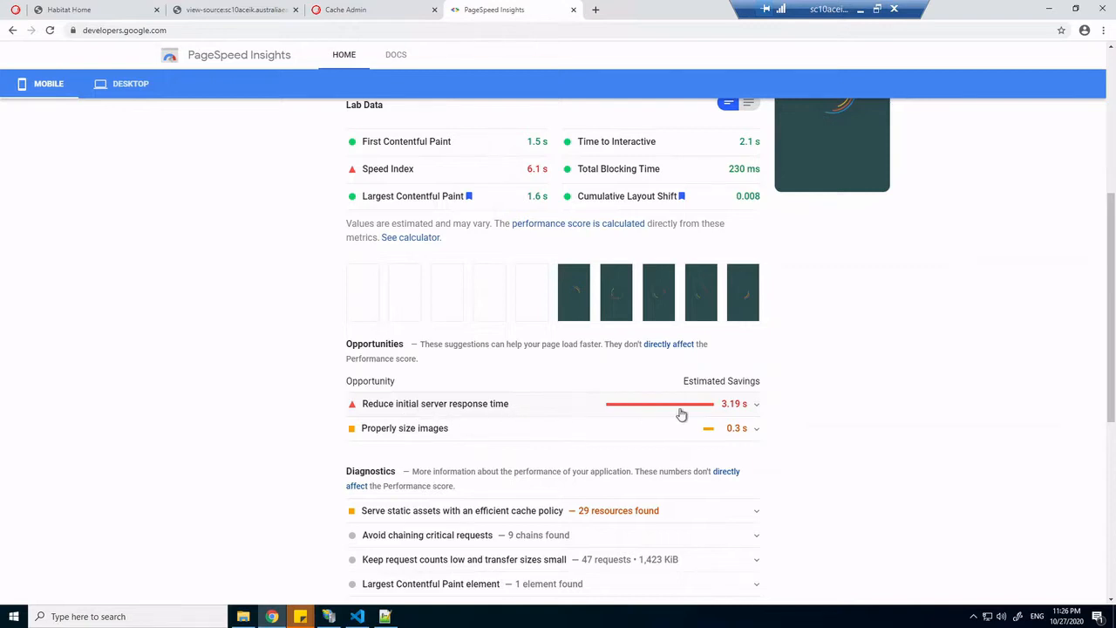
left_click(732, 414)
left_click(732, 414)
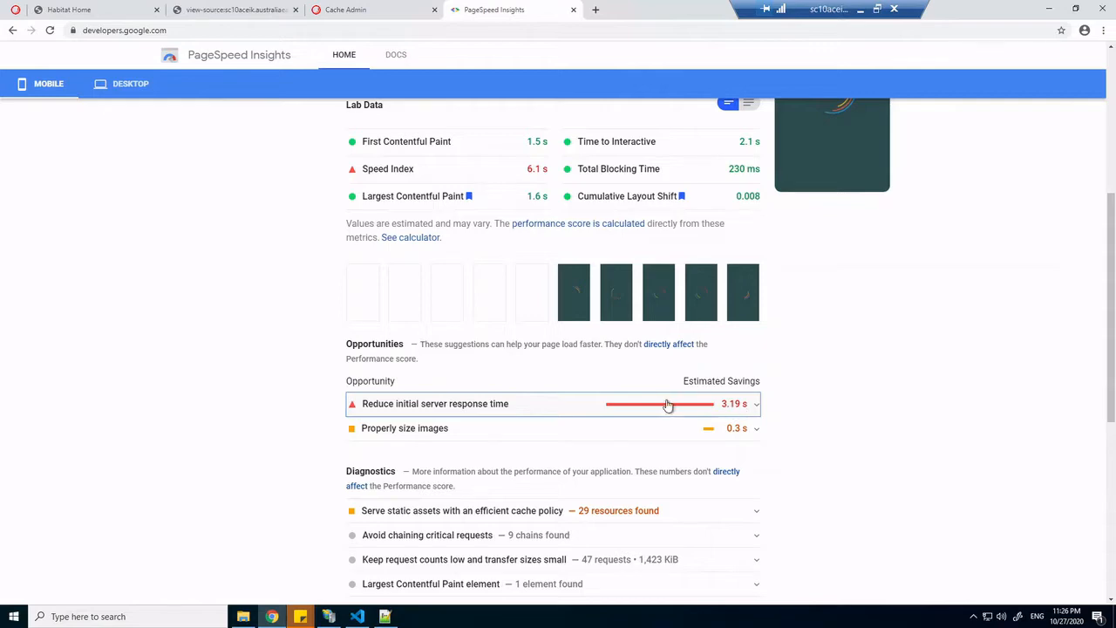
scroll(273, 390, "up", 5)
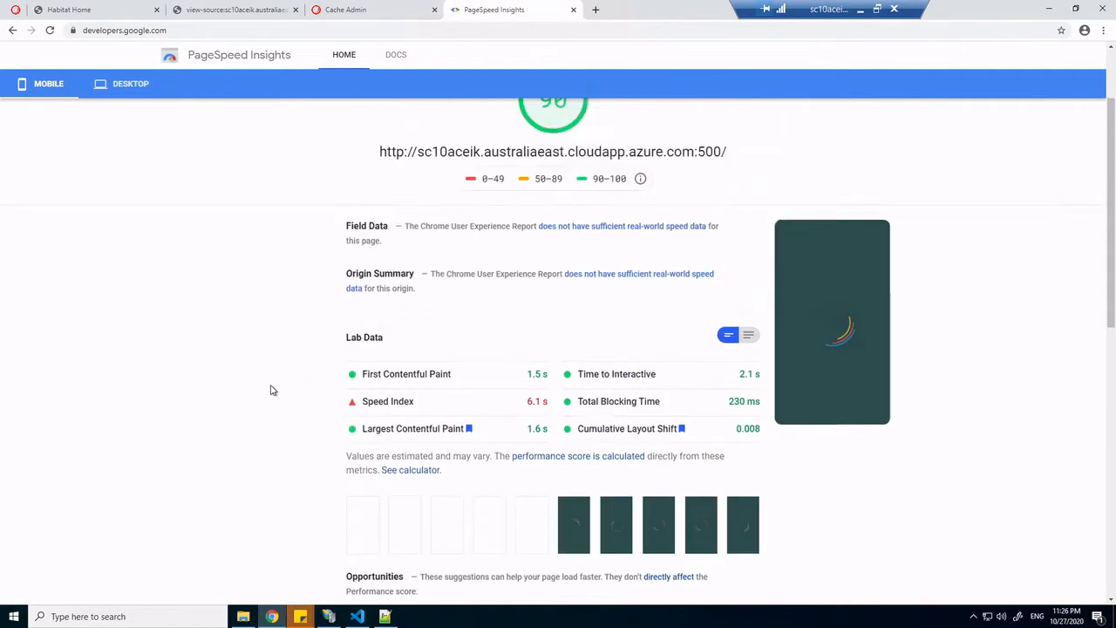
Analyze the same URL again and review the mobile score, lab data and remaining opportunities
left_click(787, 108)
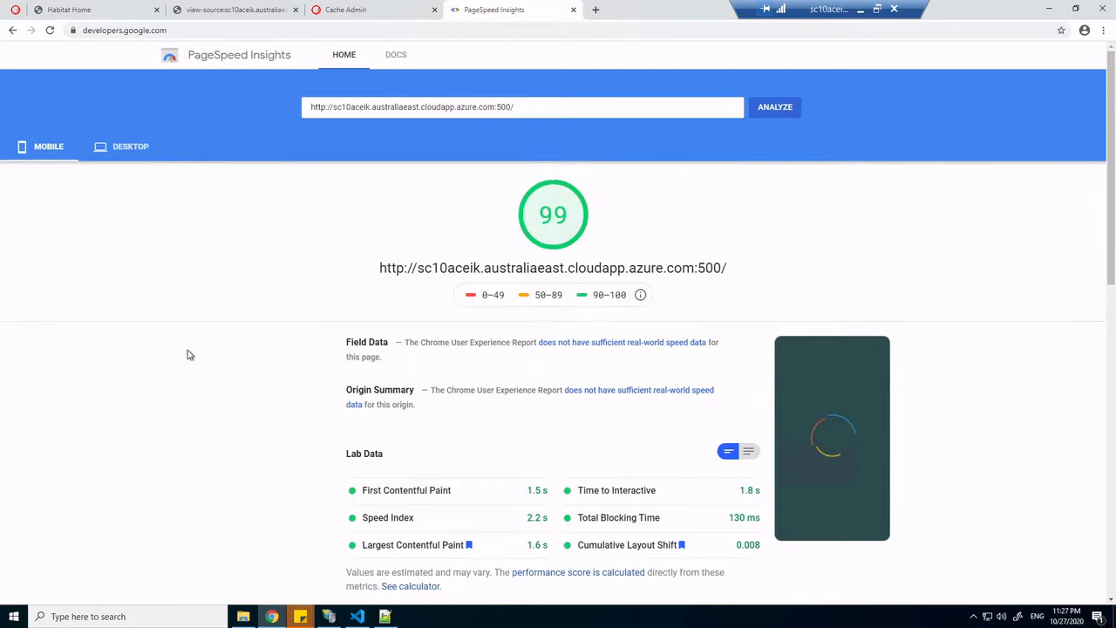
scroll(188, 351, "down", 2)
scroll(287, 386, "down", 1)
scroll(287, 387, "up", 3)
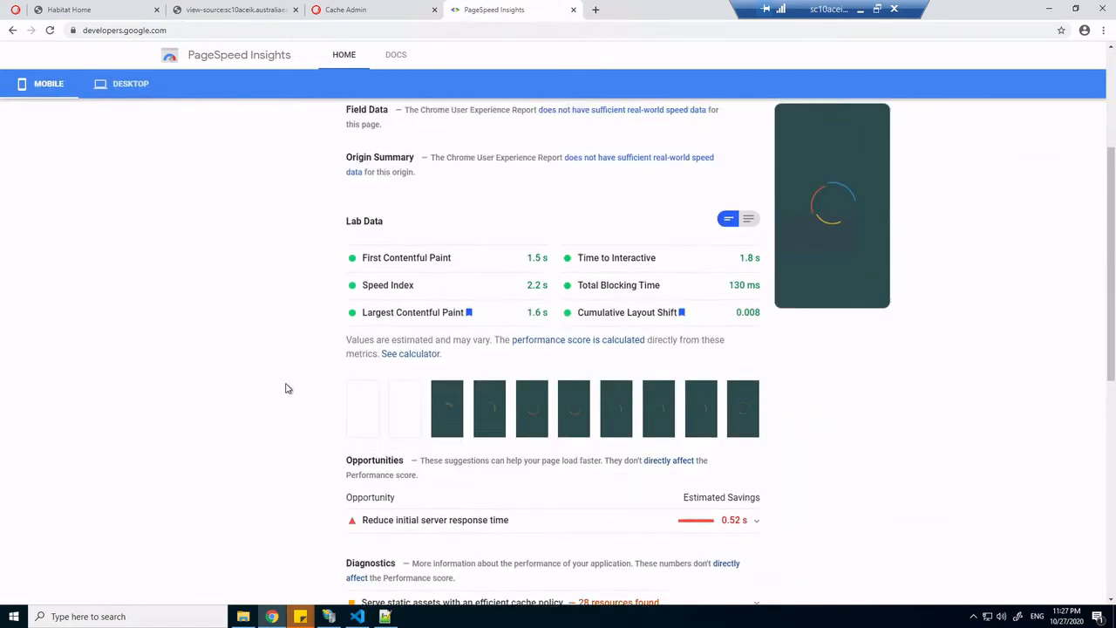
scroll(287, 386, "down", 3)
scroll(820, 576, "down", 1)
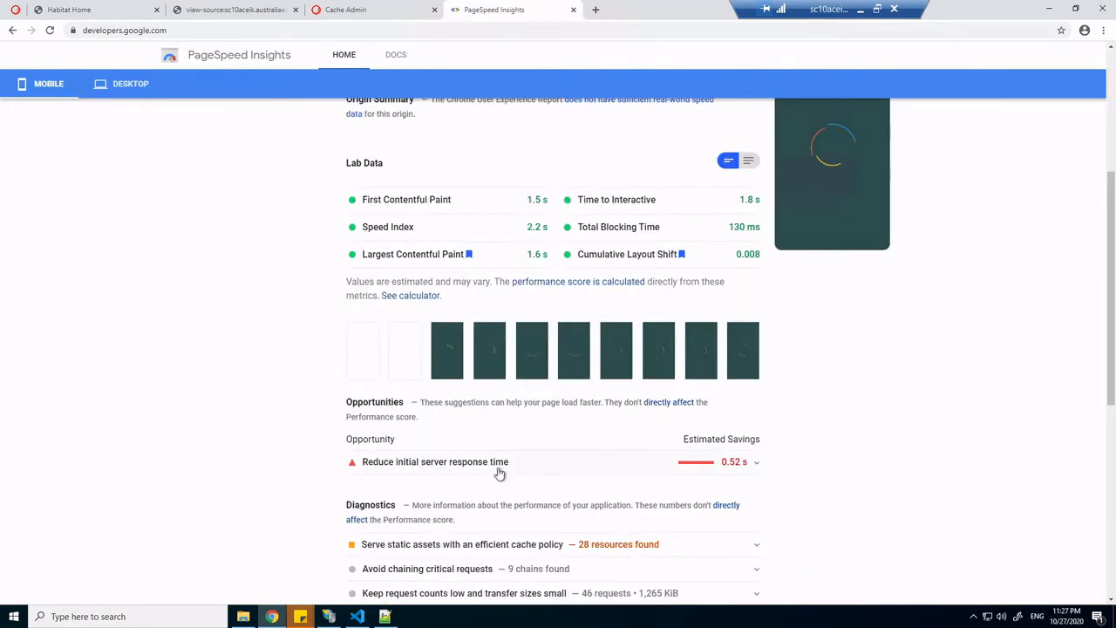
scroll(348, 451, "up", 4)
scroll(279, 420, "down", 3)
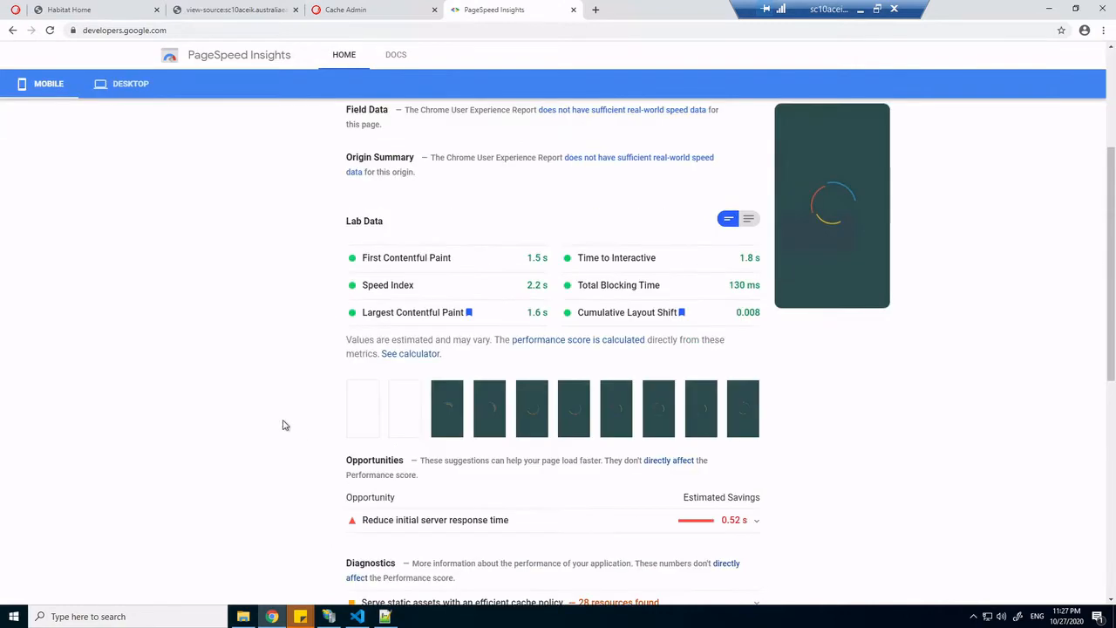
scroll(340, 425, "up", 3)
Compare the desktop and mobile reports, checking their scores, lab data and loading filmstrips
left_click(127, 146)
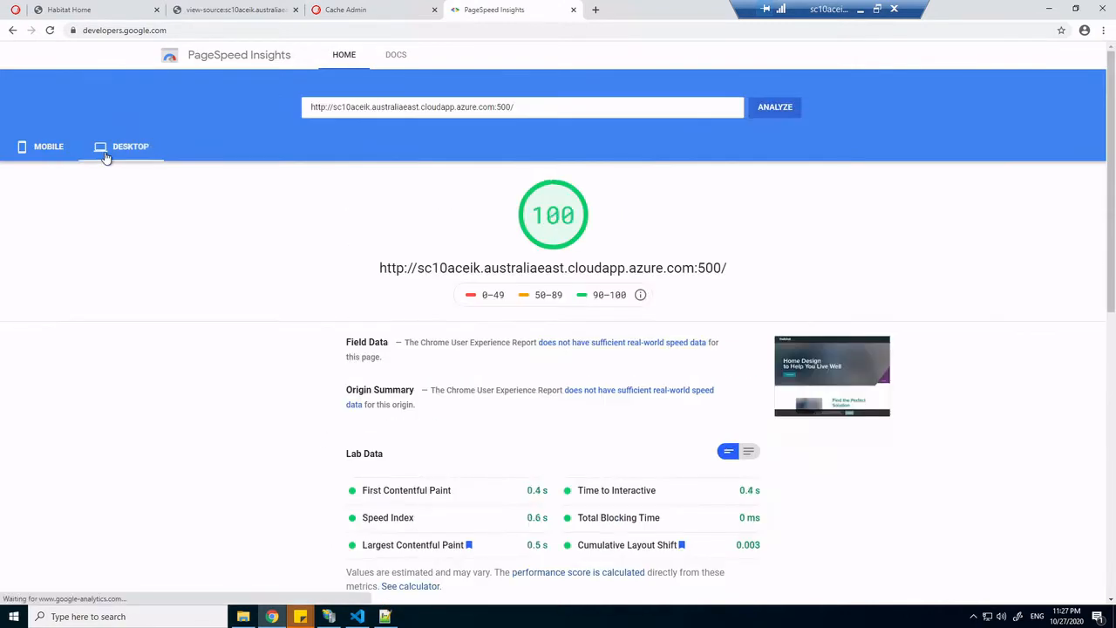
left_click(52, 155)
scroll(327, 352, "down", 2)
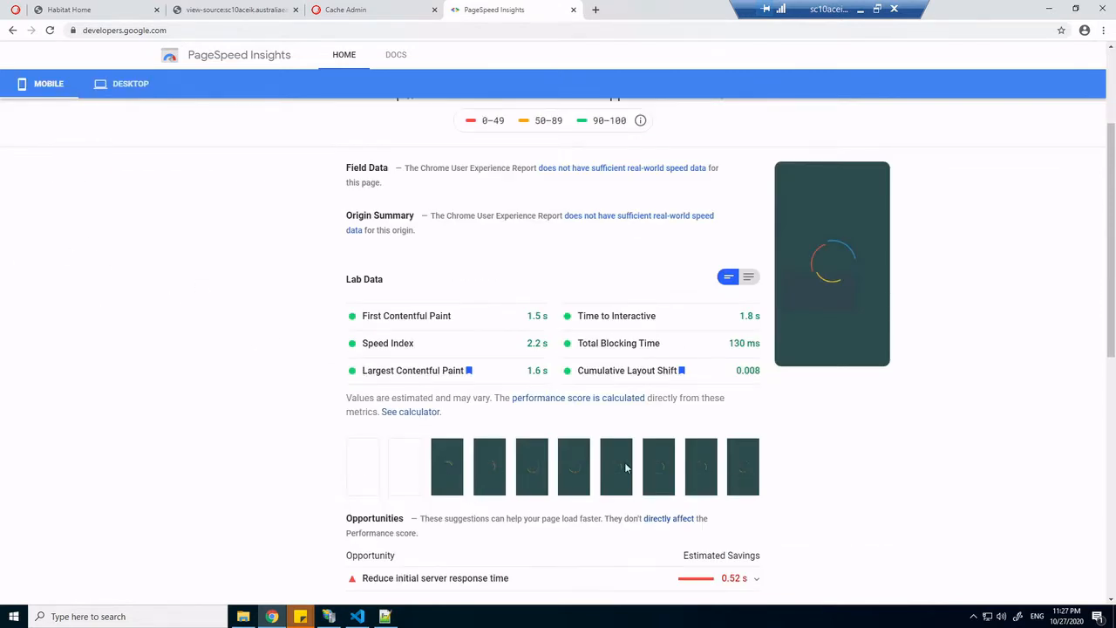
scroll(249, 391, "up", 2)
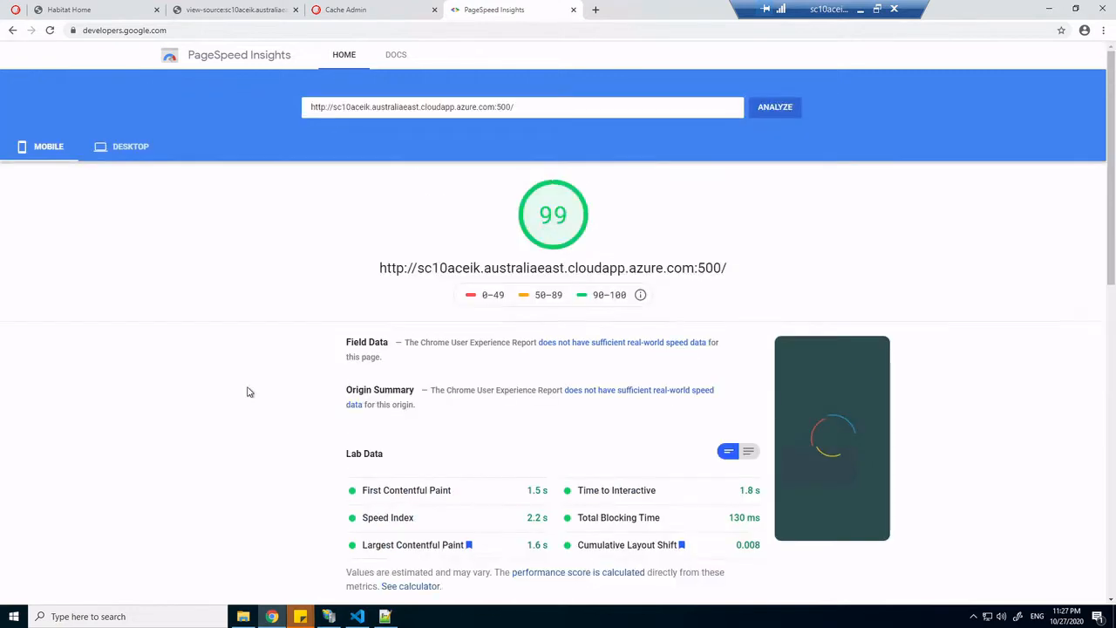
left_click(113, 149)
scroll(301, 361, "down", 3)
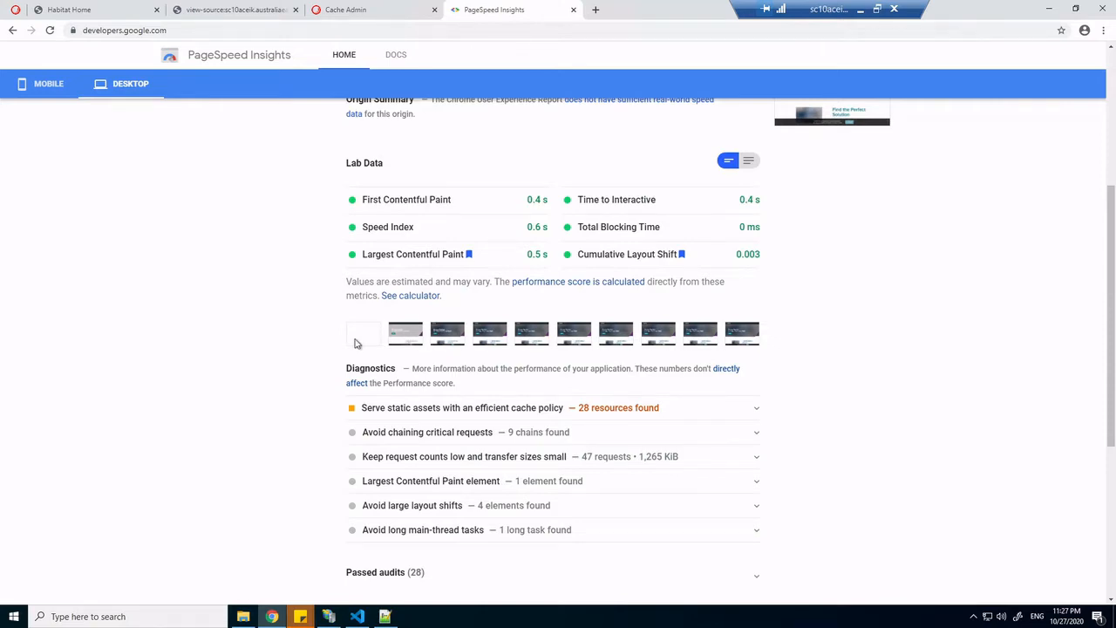
scroll(276, 351, "up", 3)
left_click(45, 148)
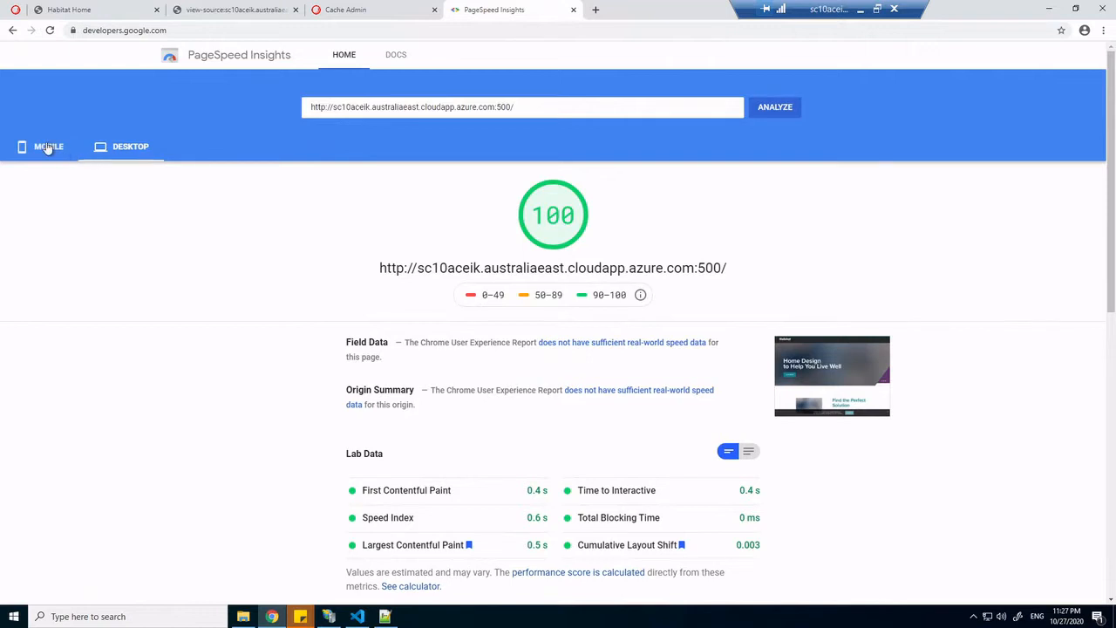
Repeat the PageSpeed analysis once more and review the new mobile report down to its diagnostics and passed audits
left_click(778, 107)
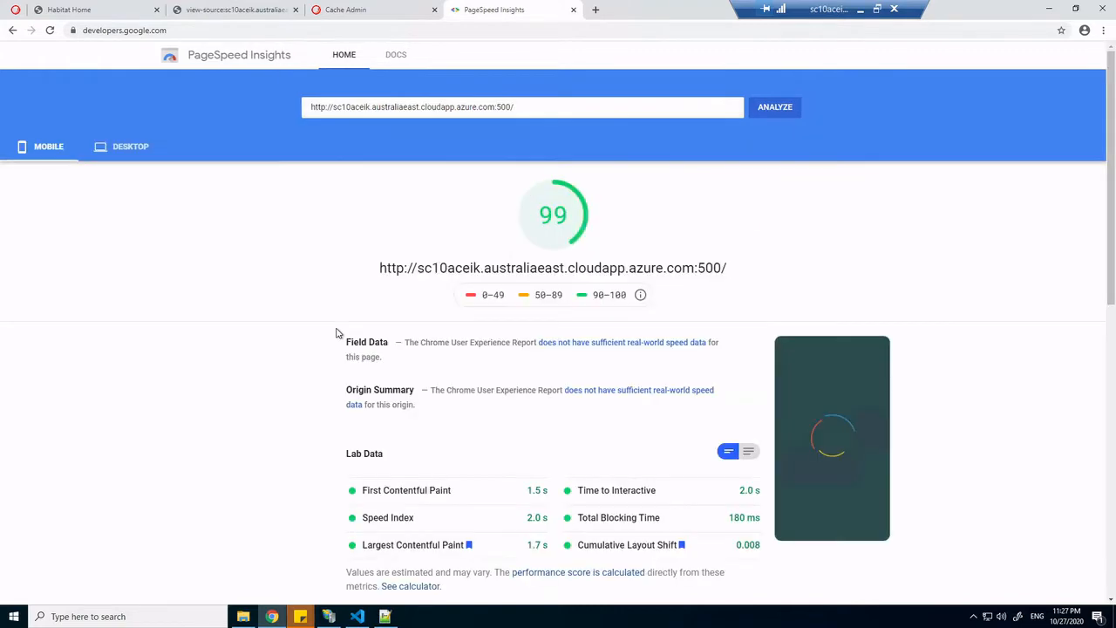
scroll(322, 328, "down", 4)
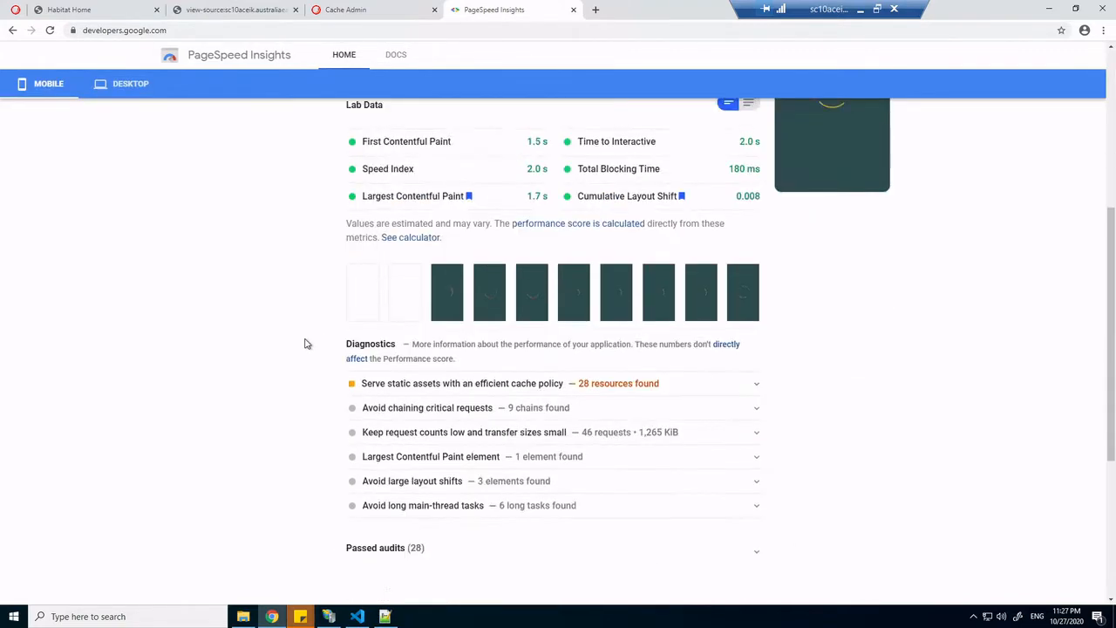
scroll(304, 344, "up", 4)
scroll(304, 349, "down", 3)
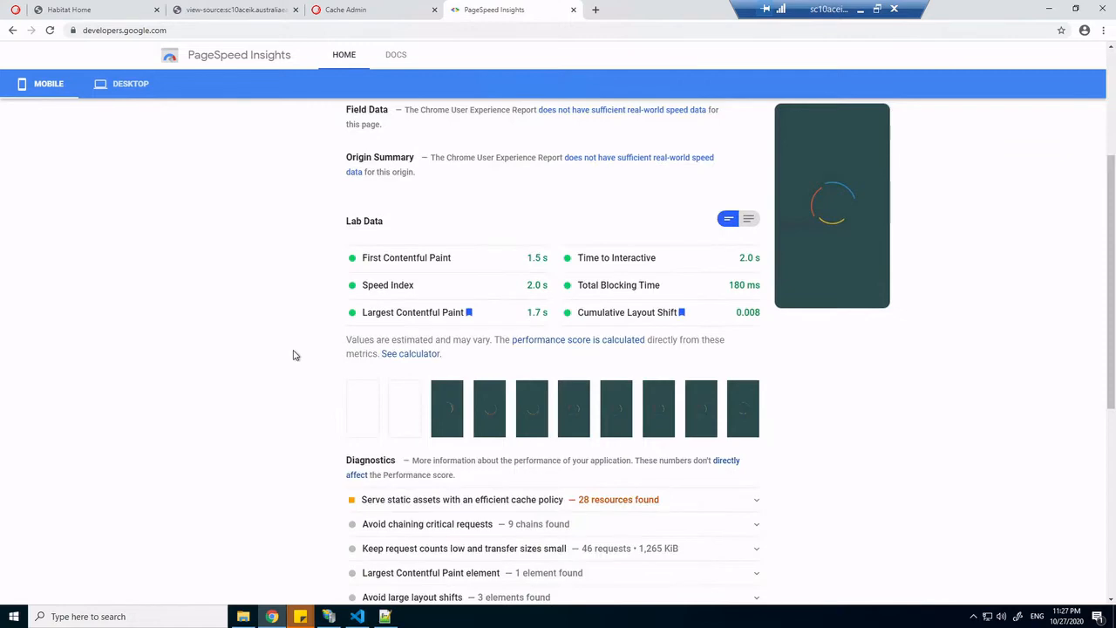
scroll(294, 355, "down", 2)
scroll(294, 357, "up", 3)
scroll(311, 344, "down", 2)
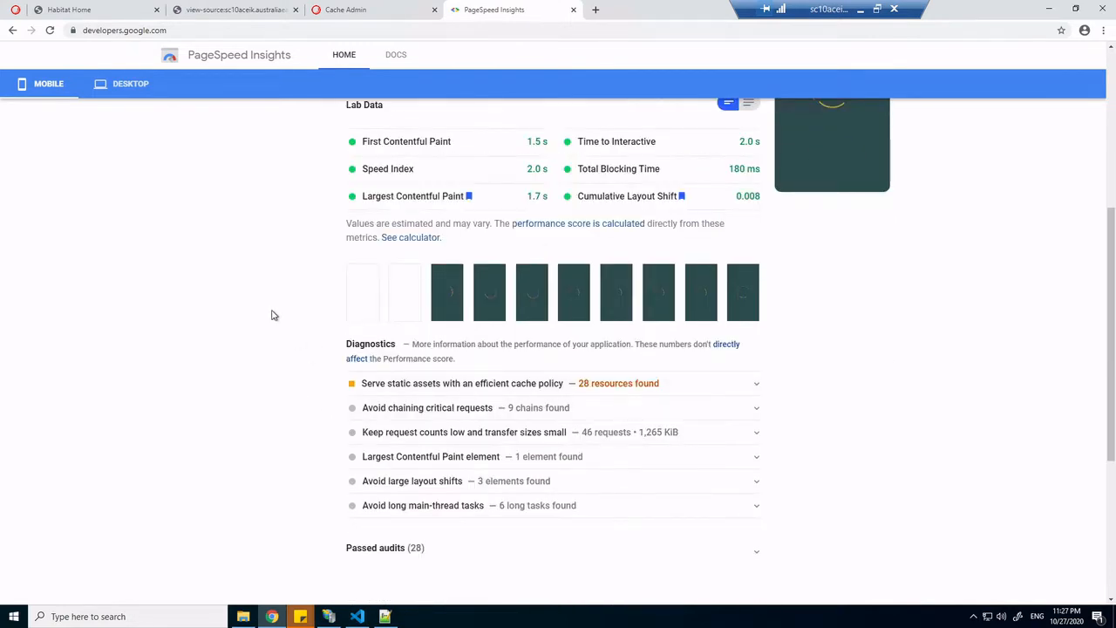
scroll(271, 315, "up", 4)
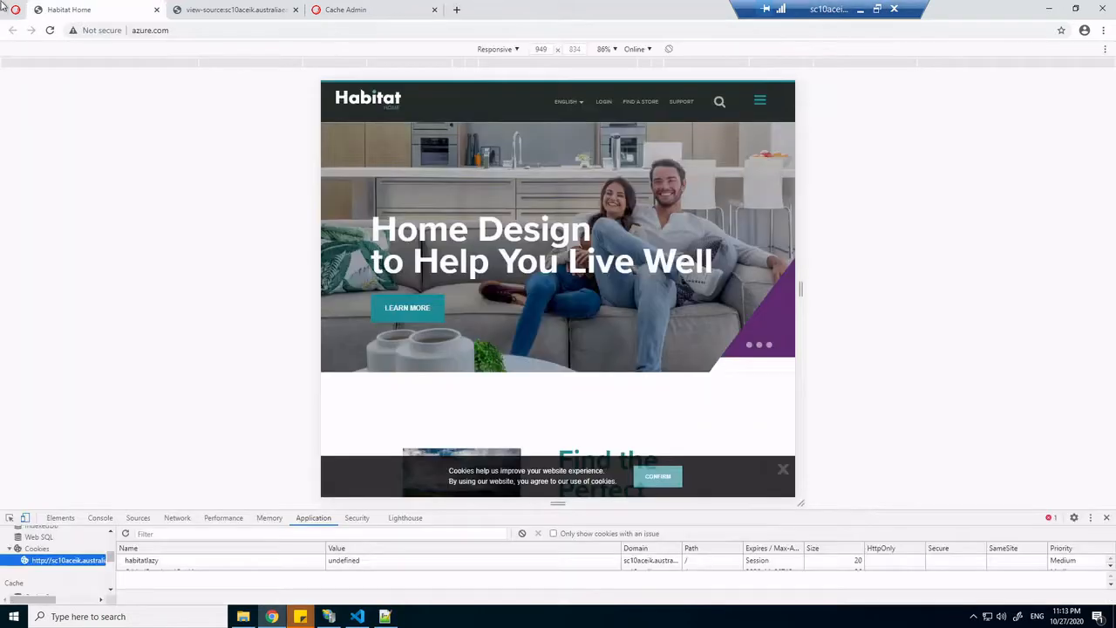
Switch to the Sitecore Content Editor and review the Speedy options on the Home item, starting with Enable Speedy for this Page
left_click(14, 9)
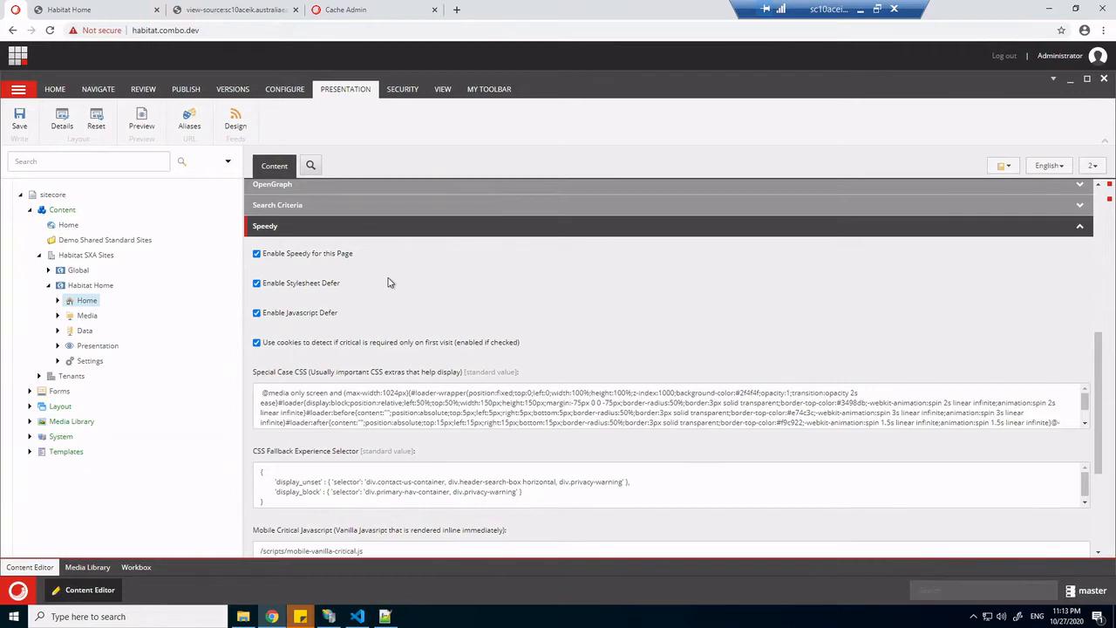
scroll(428, 334, "up", 3)
scroll(432, 335, "down", 2)
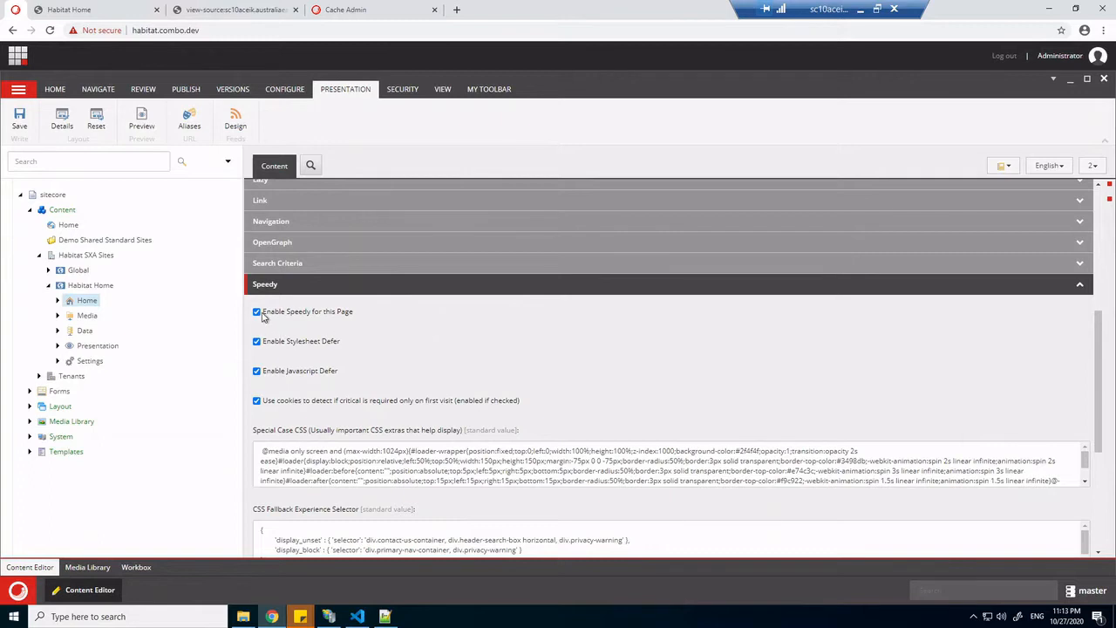
left_click_drag(270, 314, 366, 317)
left_click(266, 317)
left_click_drag(265, 317, 365, 317)
left_click(365, 318)
scroll(345, 337, "down", 1)
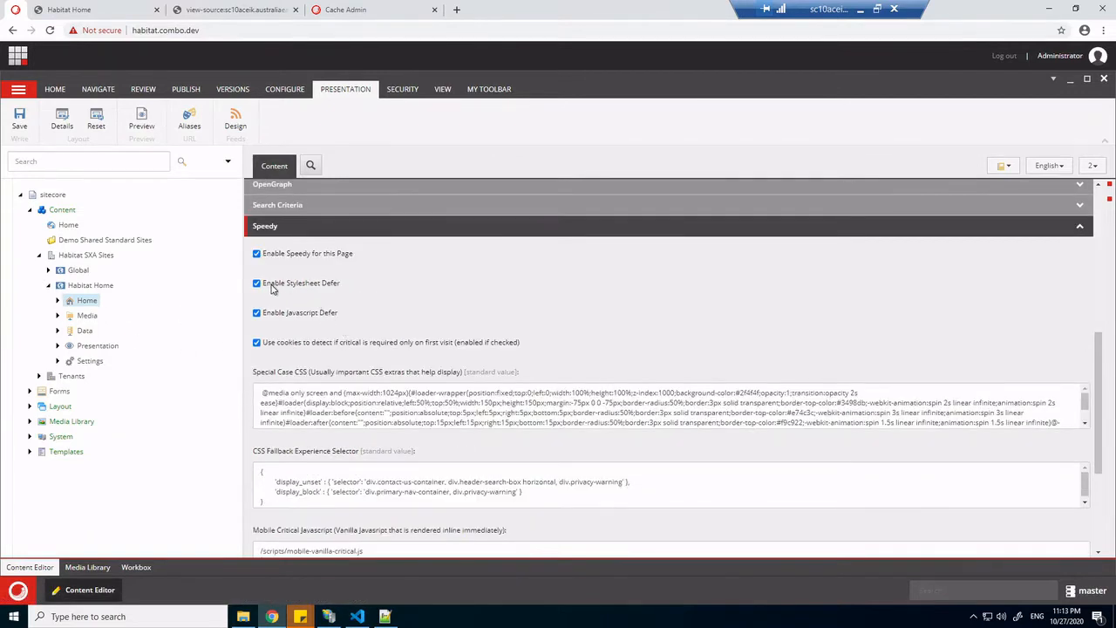
Review the Enable Stylesheet Defer option and the option that uses cookies to detect whether critical is required only on first visit
left_click_drag(271, 288, 359, 290)
left_click_drag(265, 286, 342, 286)
left_click(320, 287)
scroll(336, 316, "down", 1)
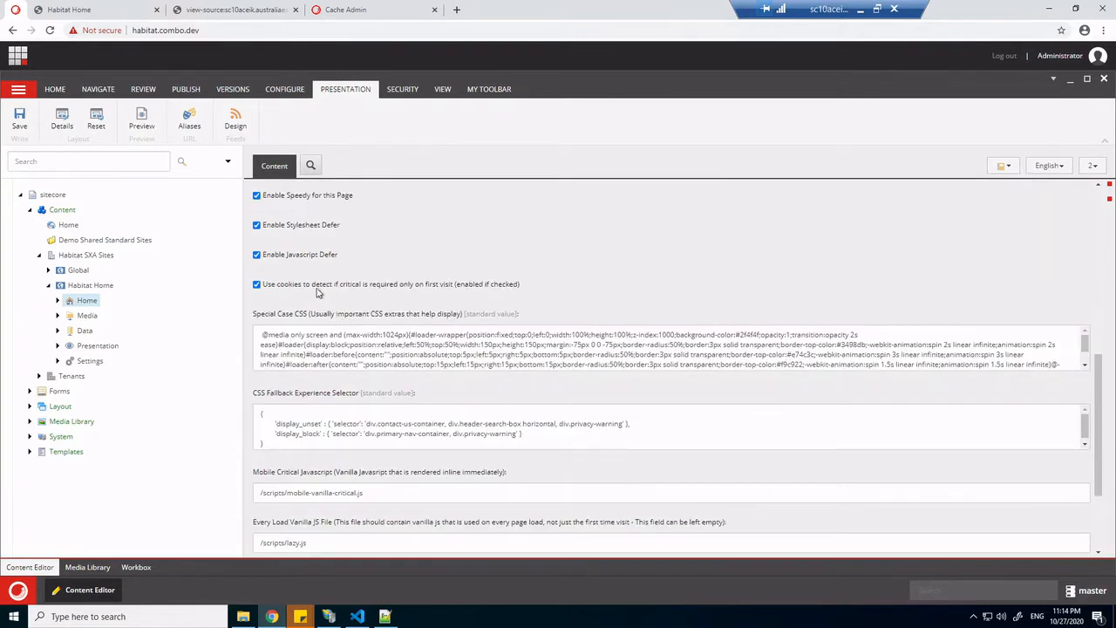
scroll(297, 297, "up", 1)
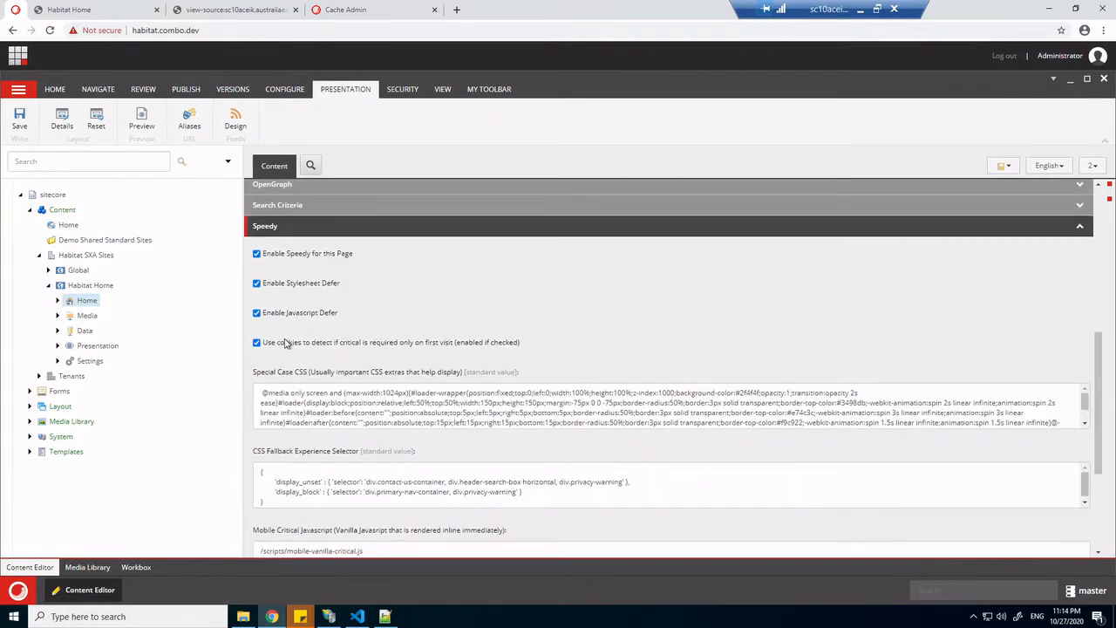
left_click_drag(276, 343, 463, 343)
left_click(463, 344)
Examine the Special Case CSS field of the Home item's Speedy section, reading its loader styles from beginning to end
scroll(356, 321, "down", 1)
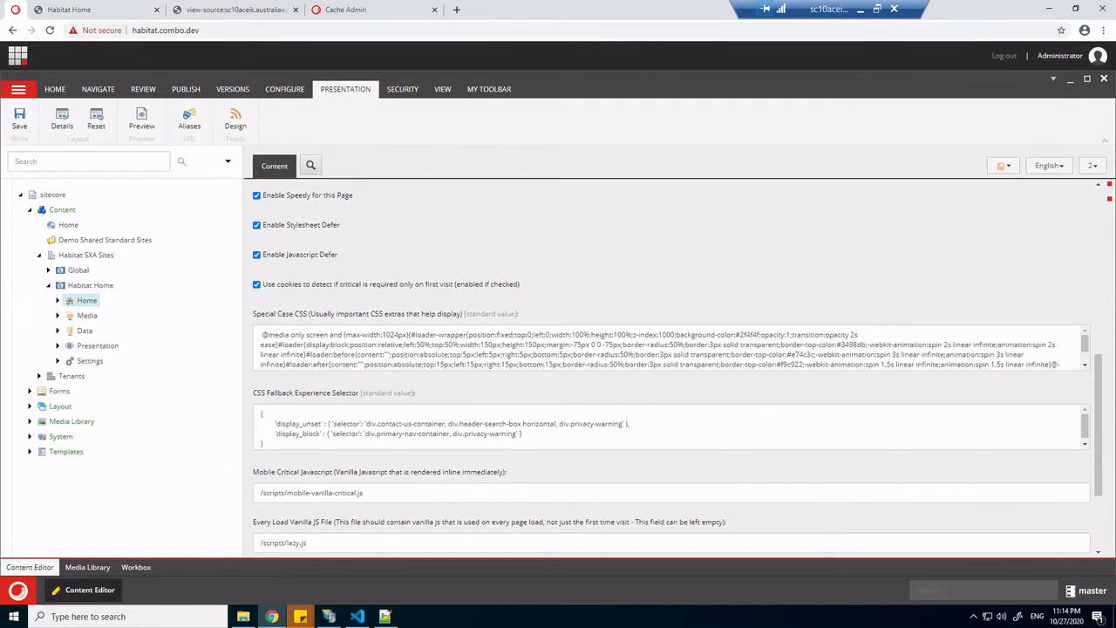
left_click_drag(262, 334, 835, 380)
left_click(533, 342)
scroll(419, 350, "up", 3)
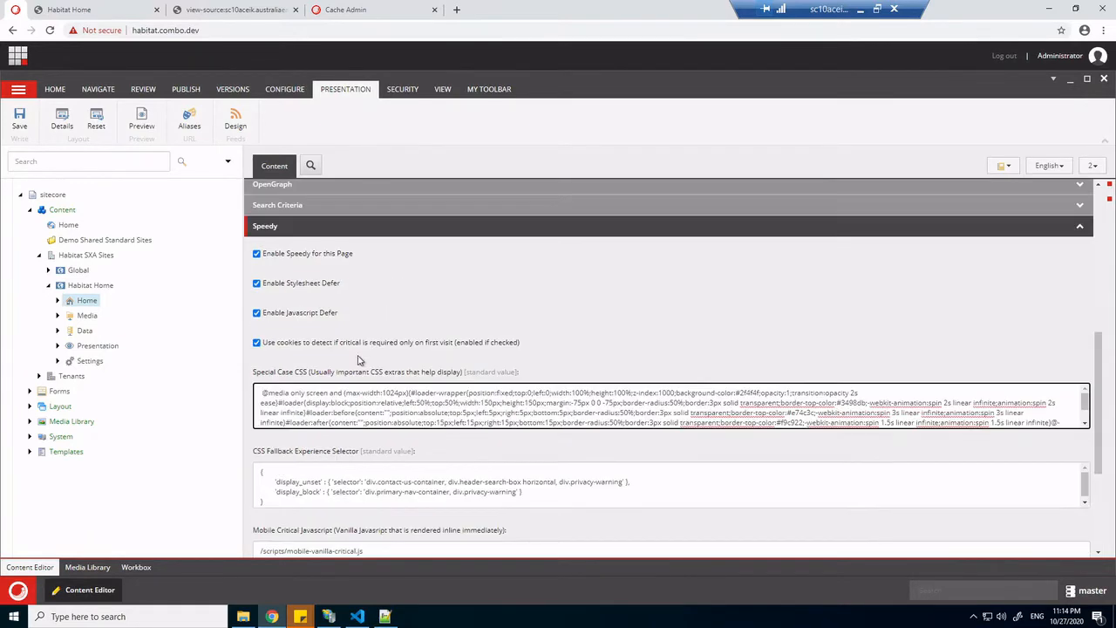
scroll(302, 413, "down", 2)
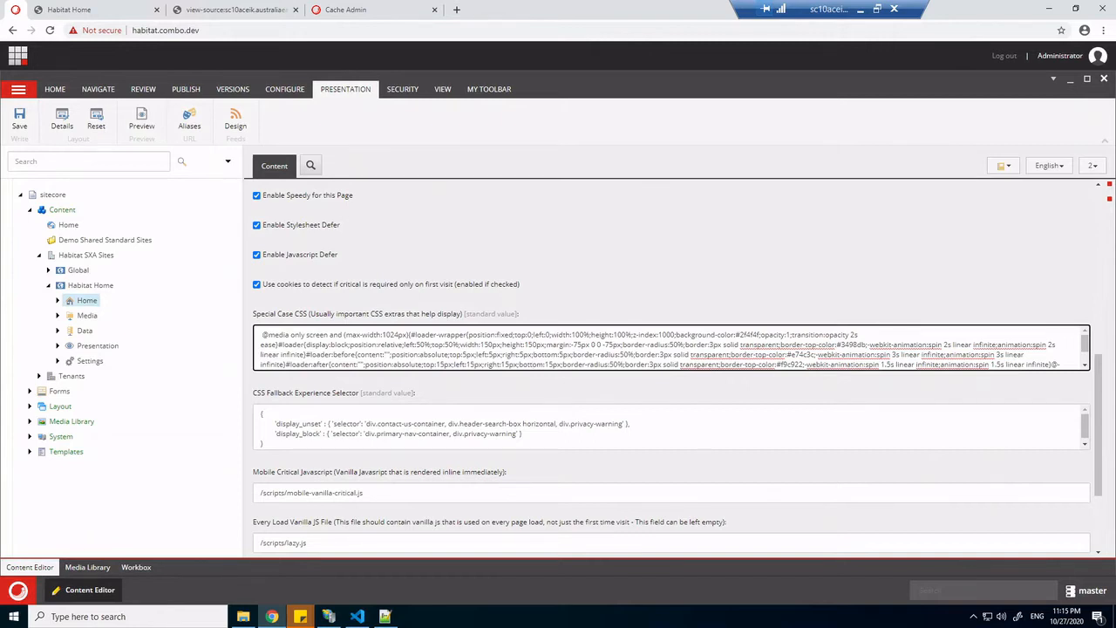
scroll(531, 363, "down", 2)
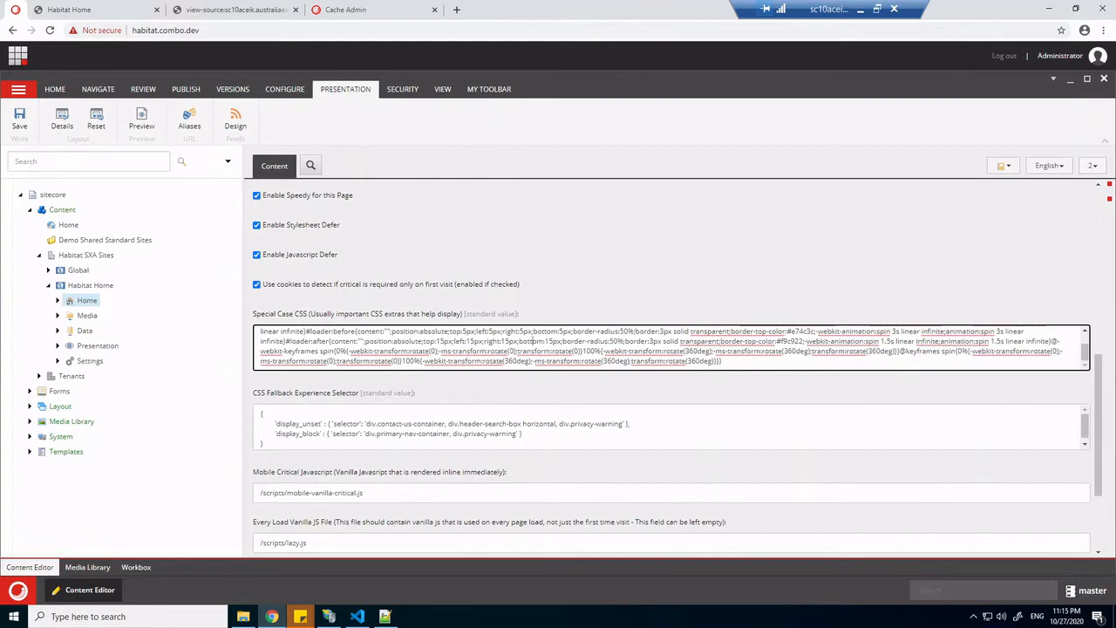
scroll(671, 367, "down", 1)
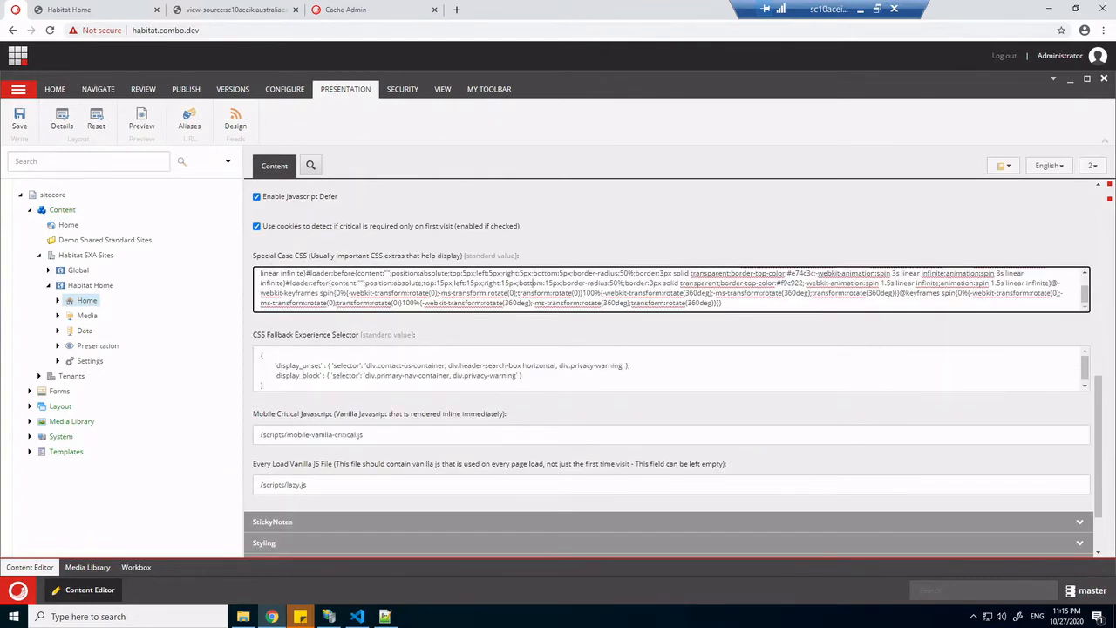
scroll(533, 284, "up", 3)
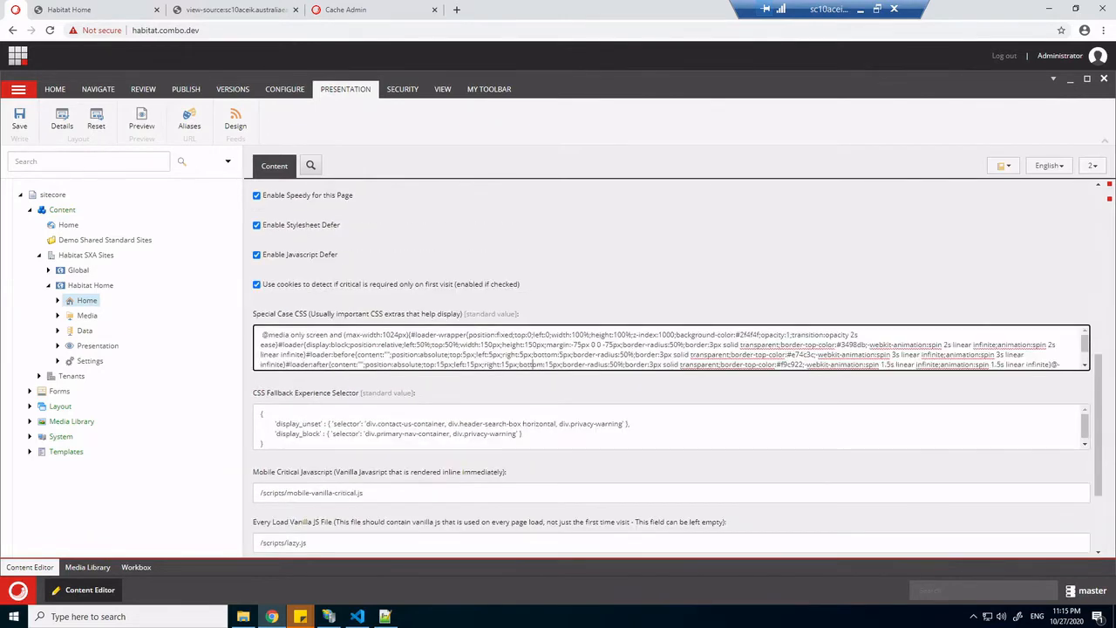
scroll(532, 363, "down", 1)
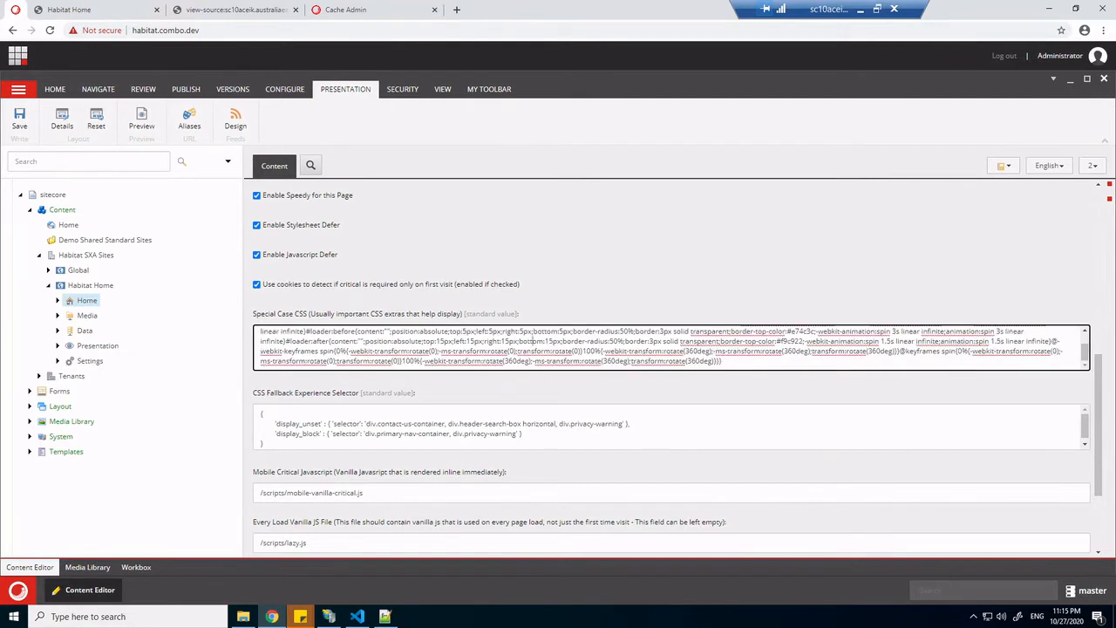
scroll(533, 349, "up", 1)
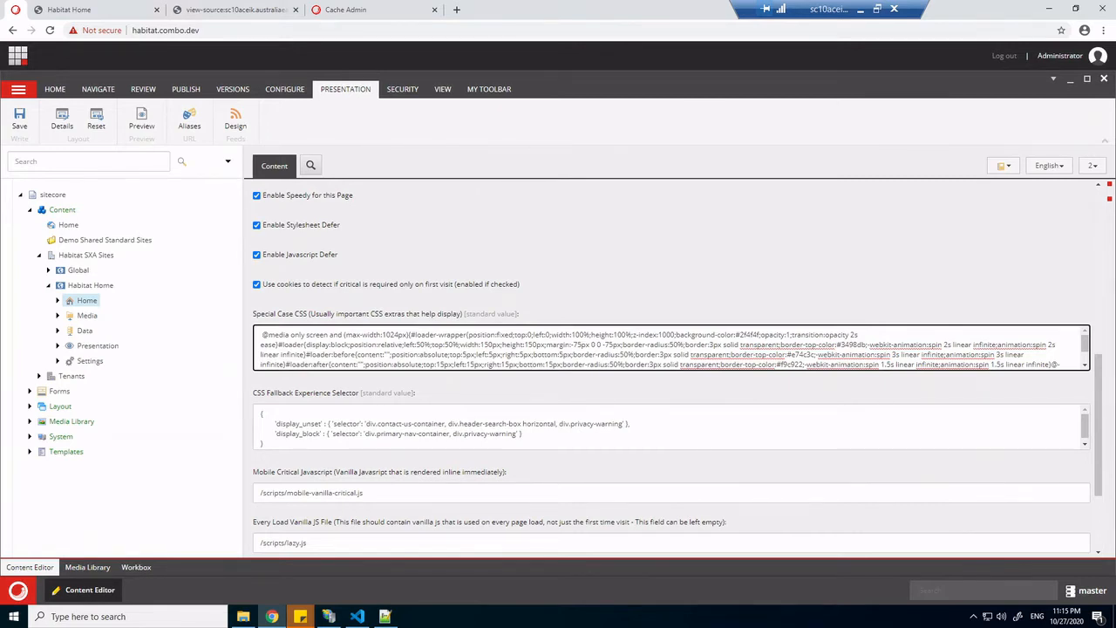
Examine the CSS Fallback Experience Selector field, reading the selectors in its display_unset and display_block entries
scroll(375, 349, "down", 3)
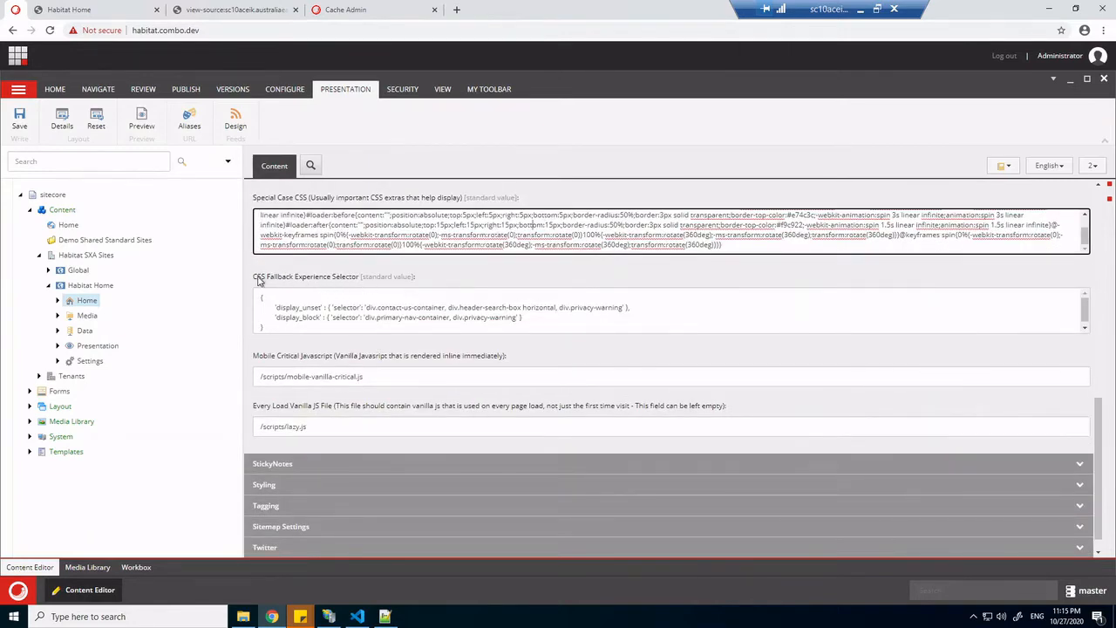
left_click_drag(256, 277, 353, 278)
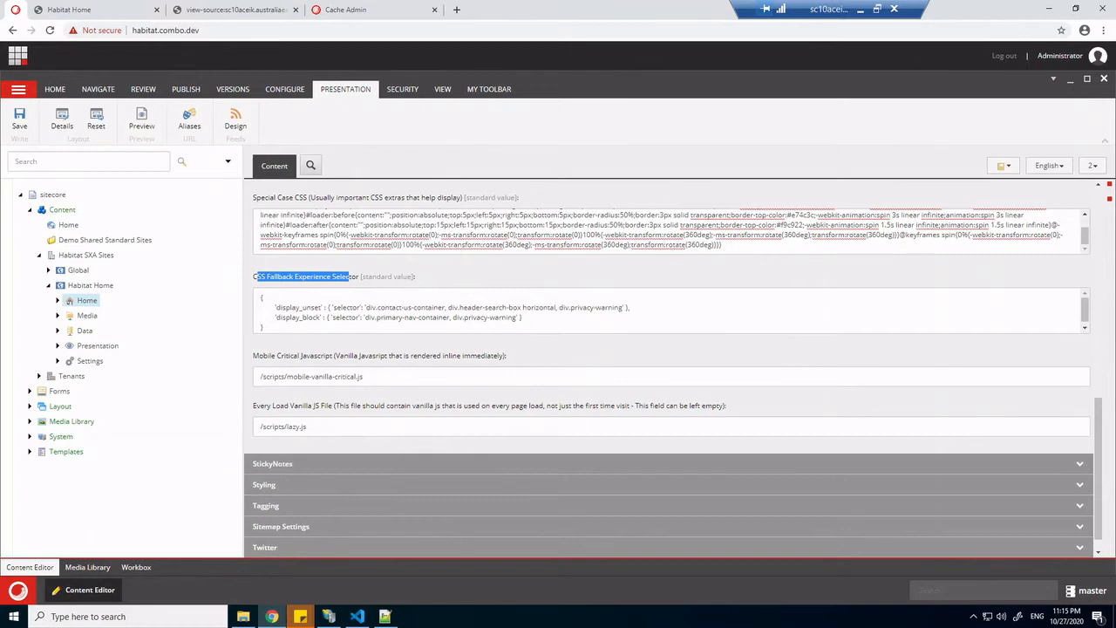
left_click_drag(276, 308, 633, 309)
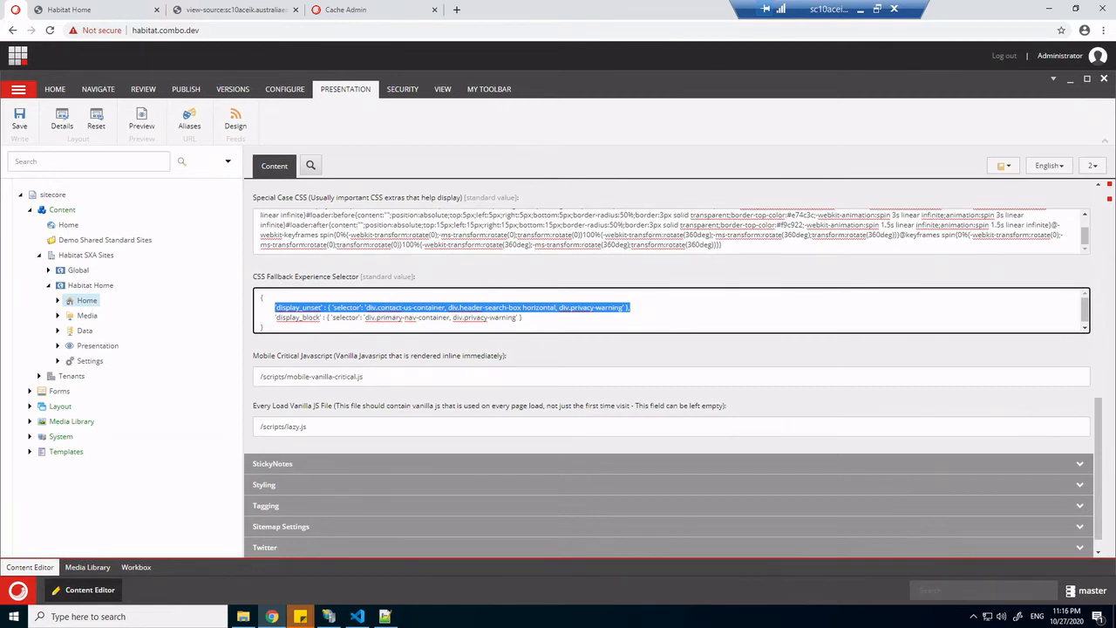
left_click(367, 307)
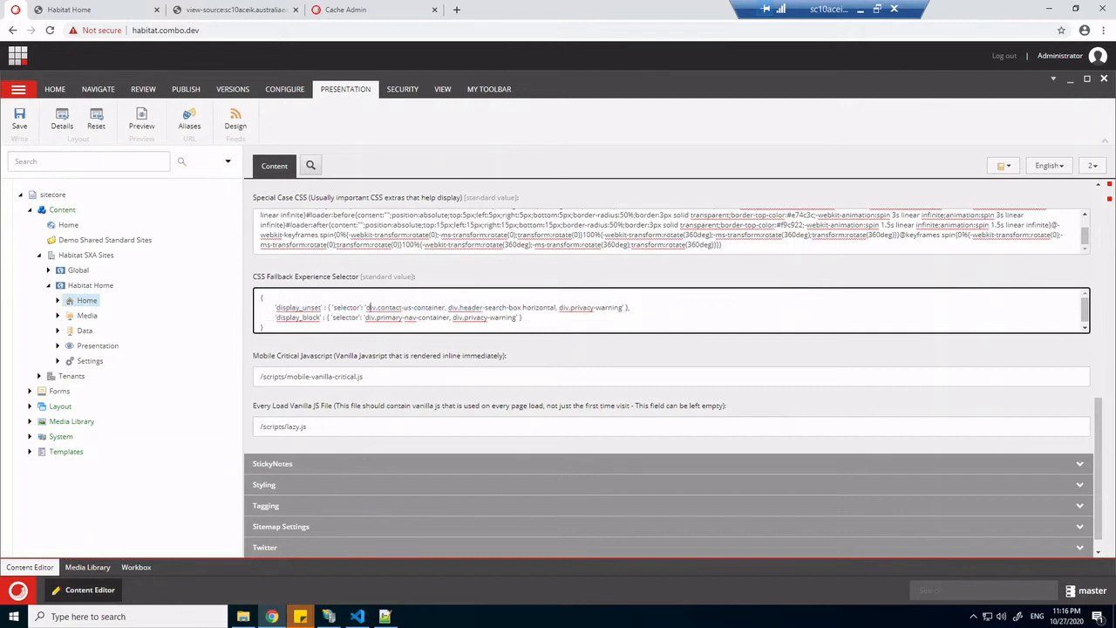
left_click_drag(277, 308, 321, 308)
left_click_drag(276, 317, 514, 317)
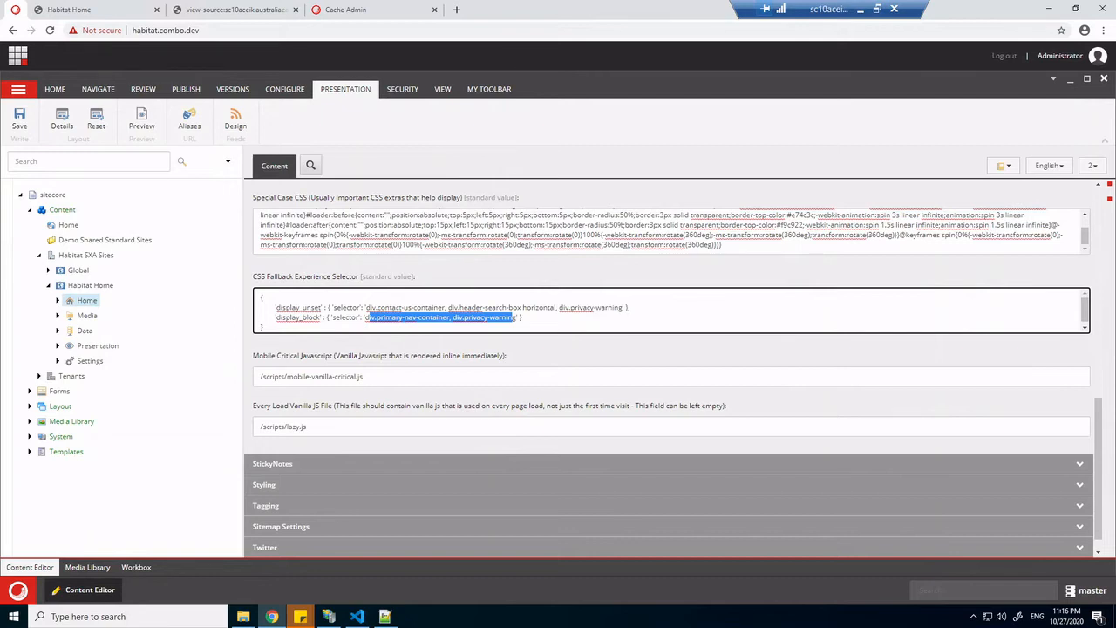
scroll(667, 311, "down", 1)
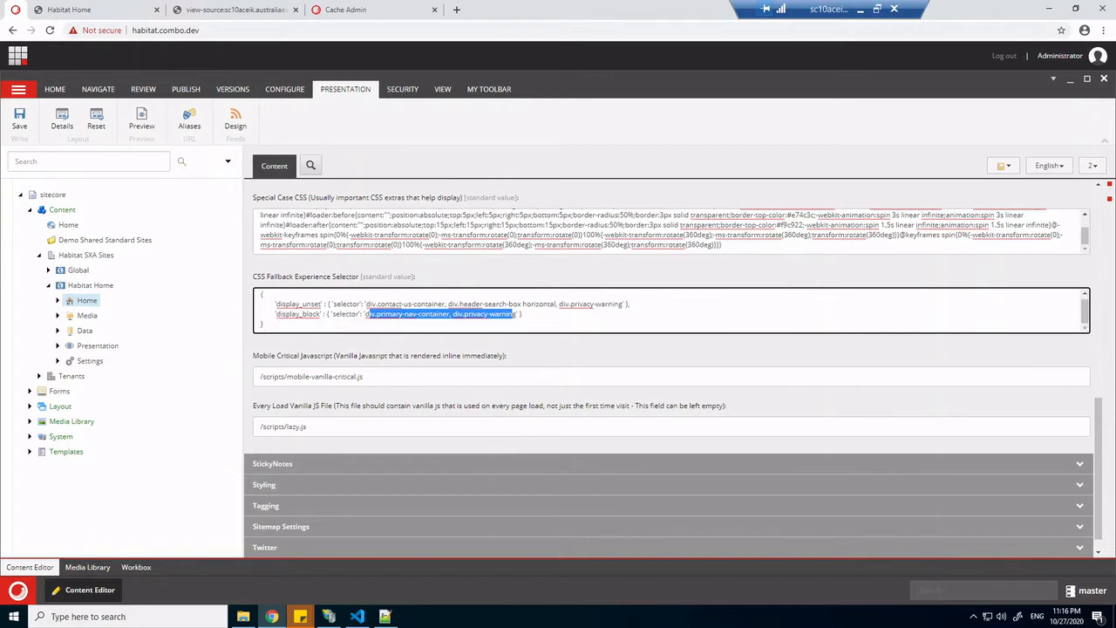
Review the Mobile Critical Javascript field and the script path it contains
left_click_drag(254, 356, 391, 361)
left_click(392, 363)
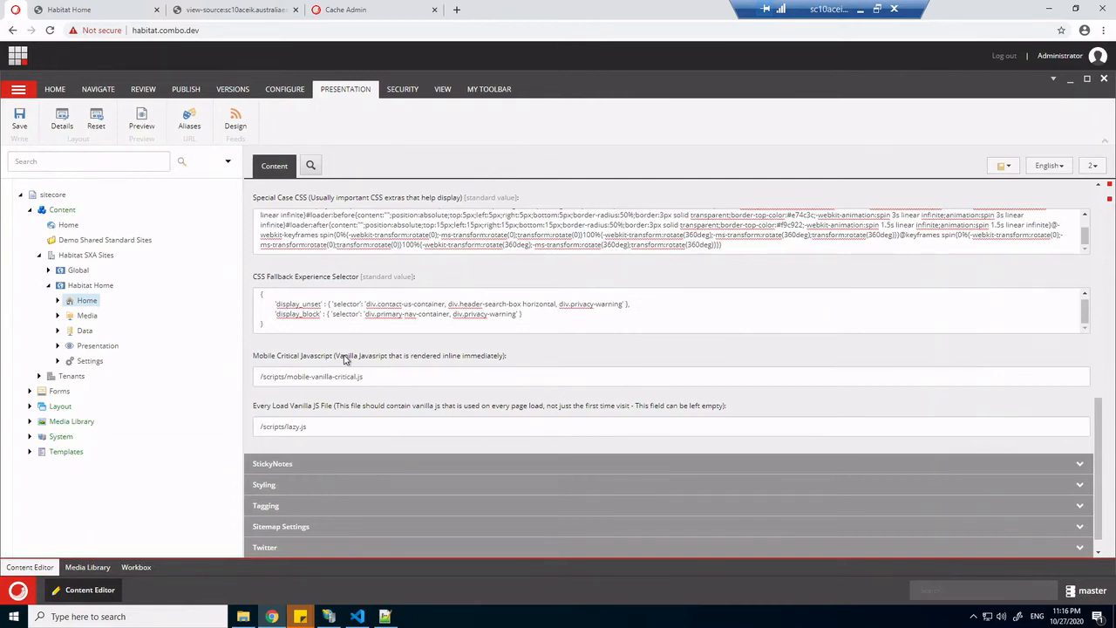
scroll(406, 369, "down", 1)
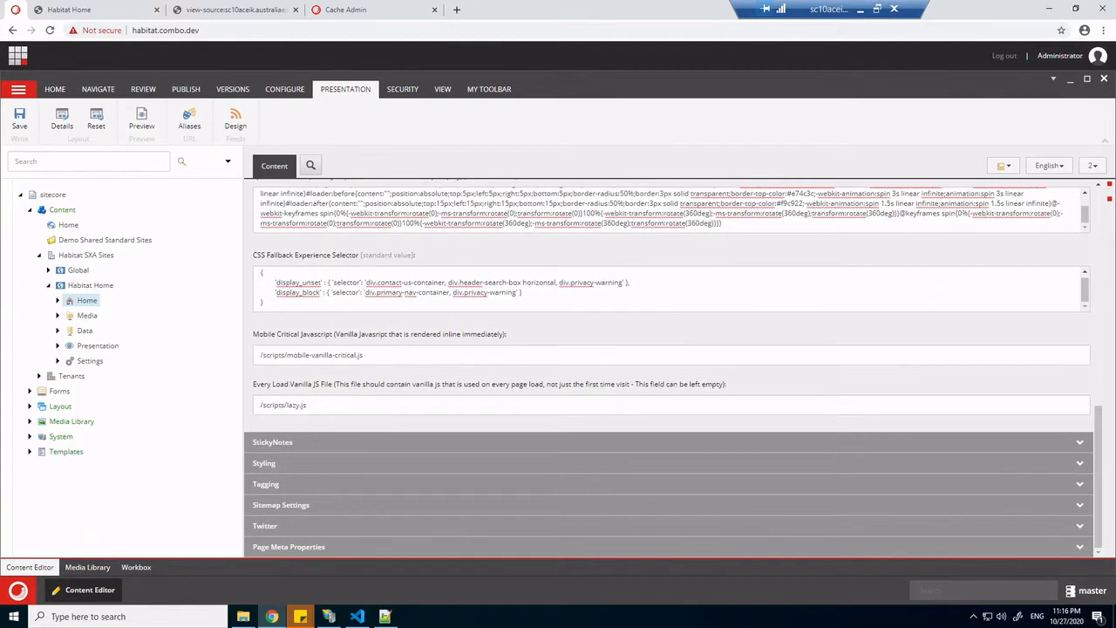
mouse_move(260, 355)
left_mouse_down()
mouse_move(365, 355)
mouse_move(260, 355)
left_mouse_up()
left_click(366, 355)
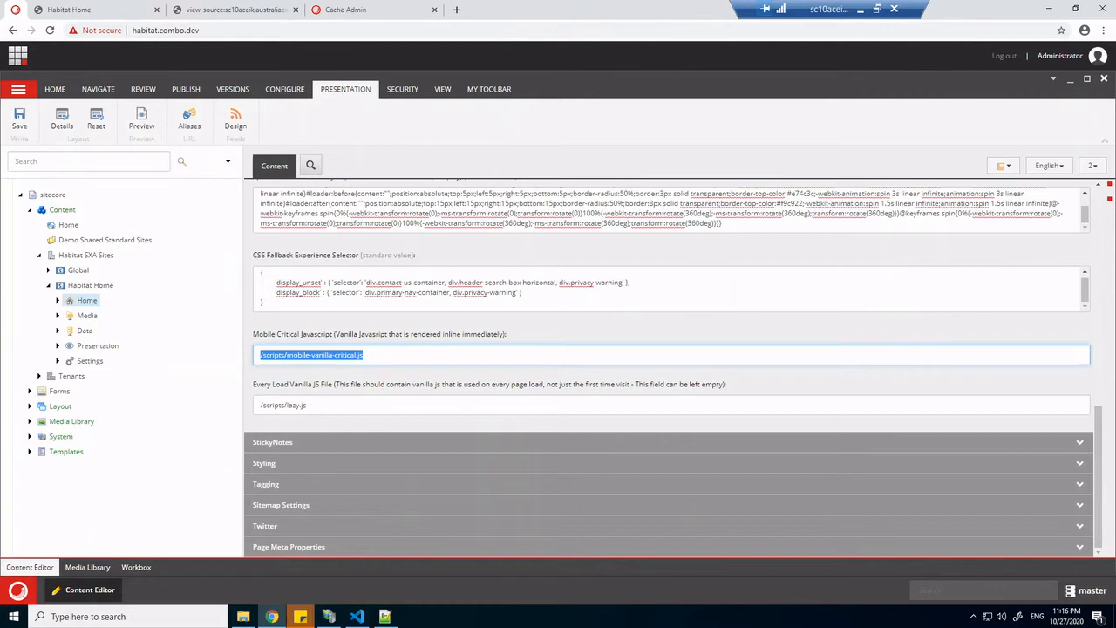
left_click(310, 355)
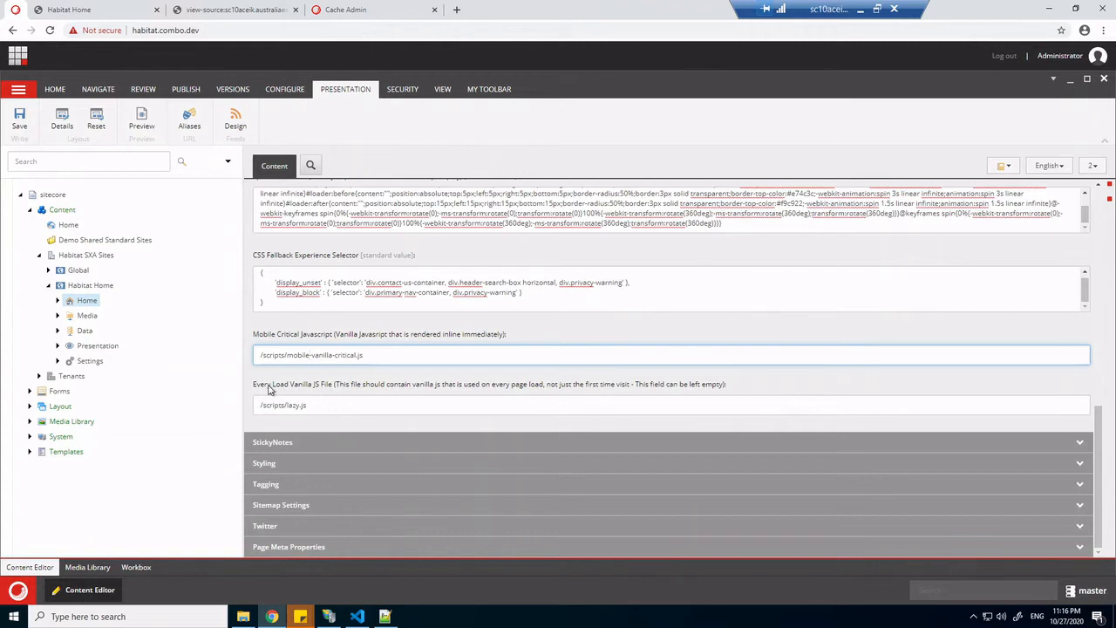
Review the Every Load Vanilla JS File field, including its description and script path
left_click_drag(253, 389, 439, 389)
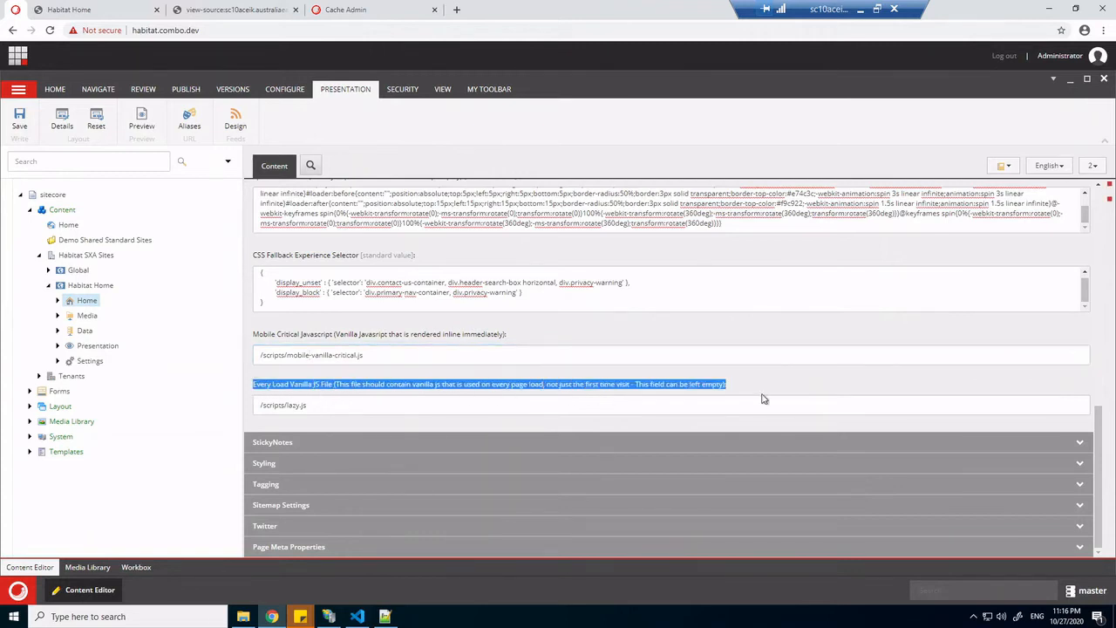
left_click(720, 394)
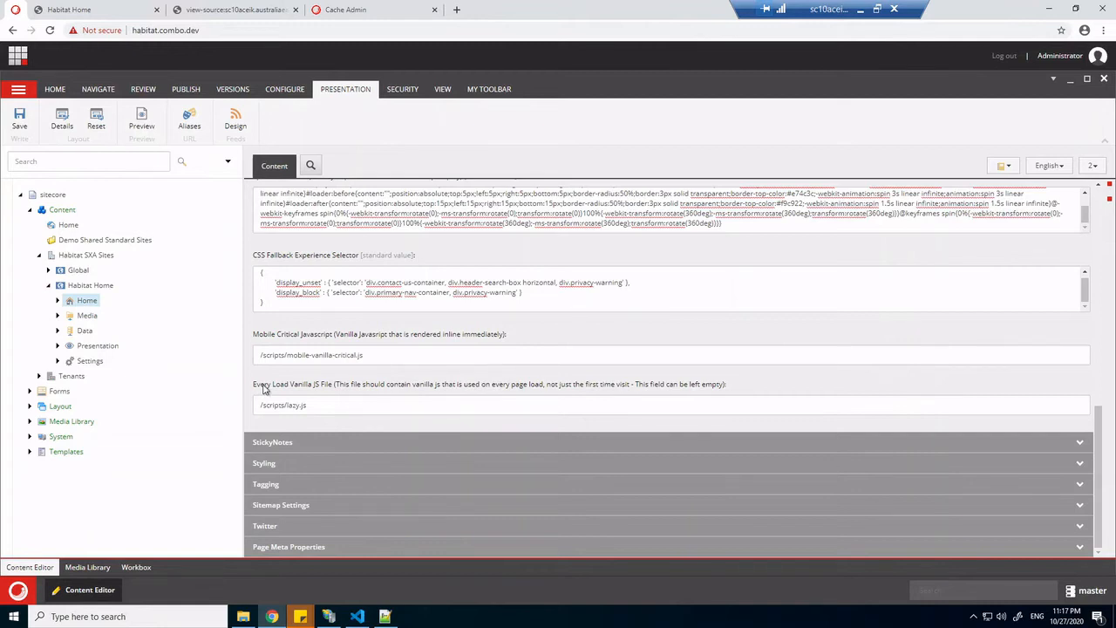
left_click_drag(310, 405, 252, 410)
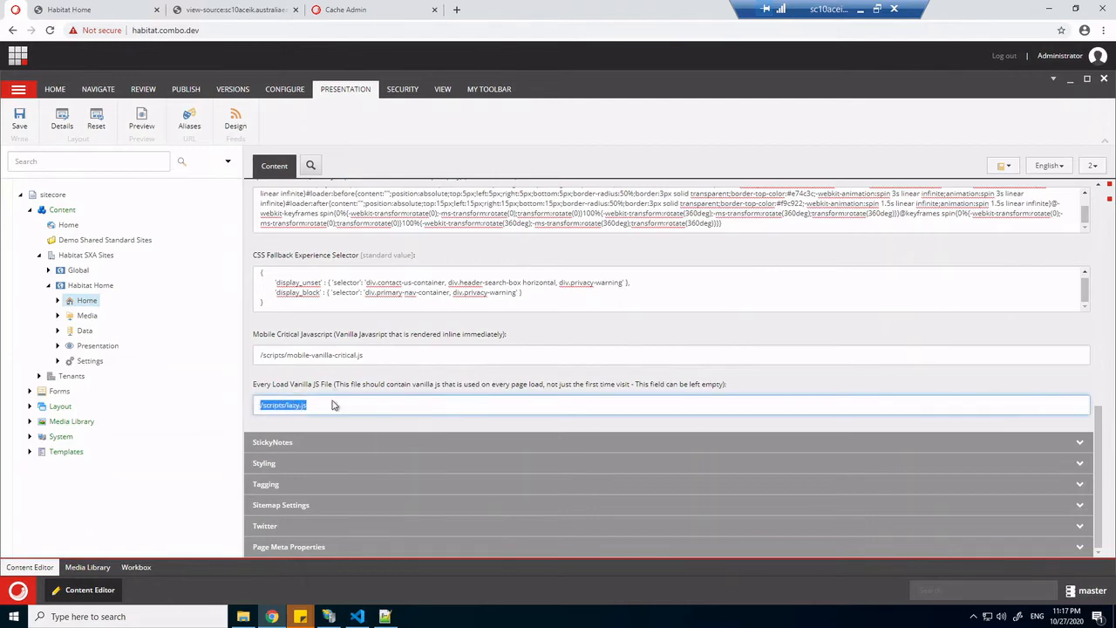
Recheck the first-visit cookie option together with the CSS and JavaScript fields below it in the Speedy section
scroll(333, 393, "up", 2)
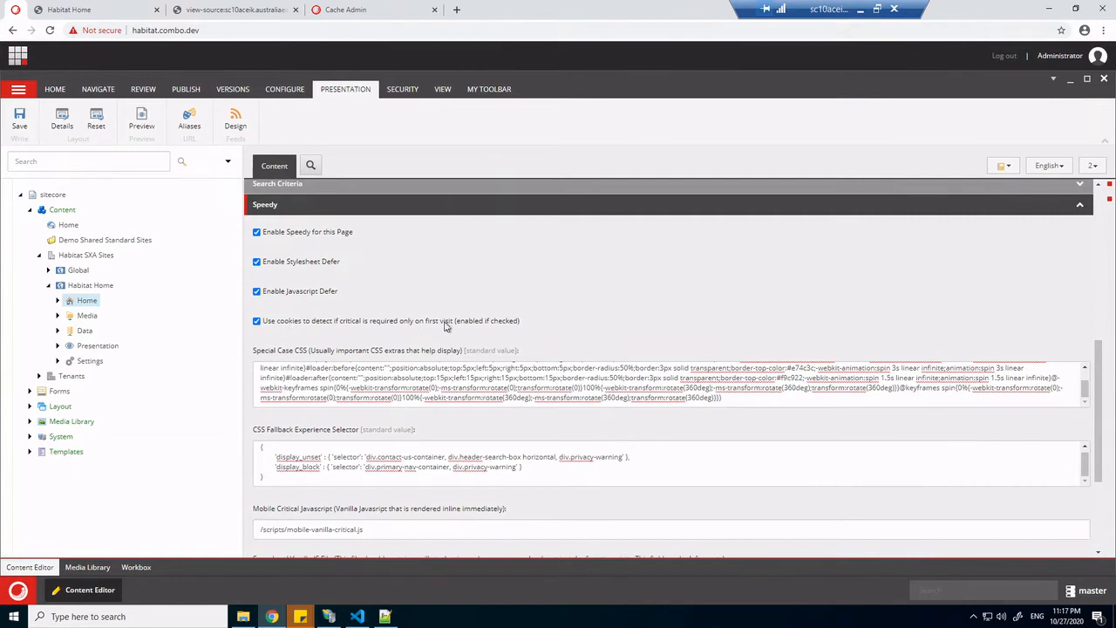
scroll(345, 339, "down", 2)
scroll(304, 268, "up", 1)
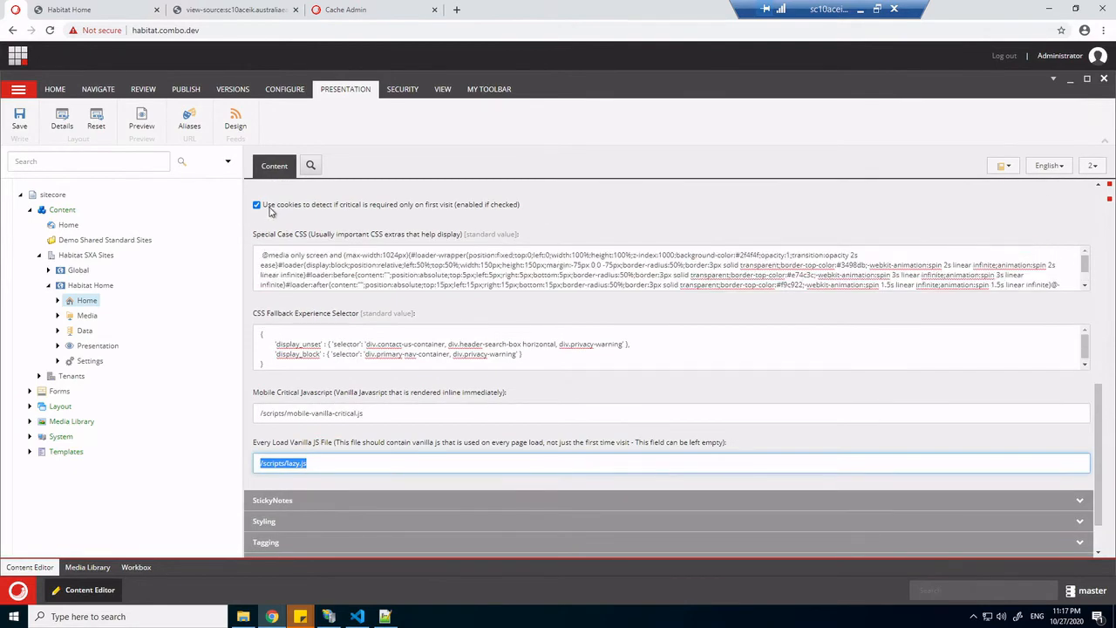
left_click_drag(276, 205, 417, 206)
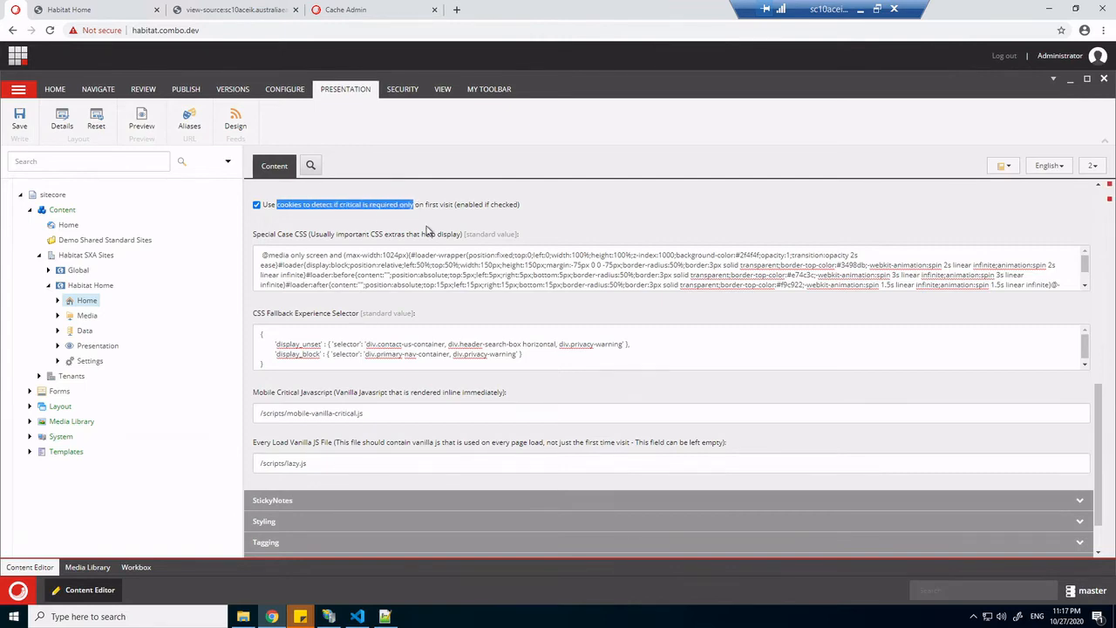
scroll(371, 471, "down", 1)
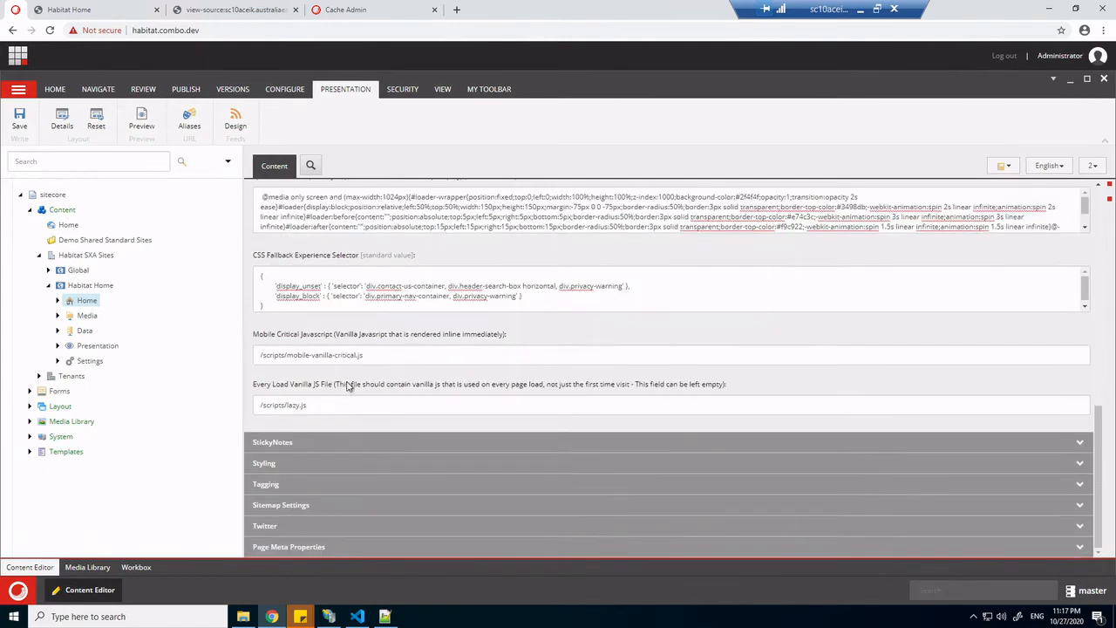
scroll(347, 387, "up", 4)
scroll(372, 339, "down", 3)
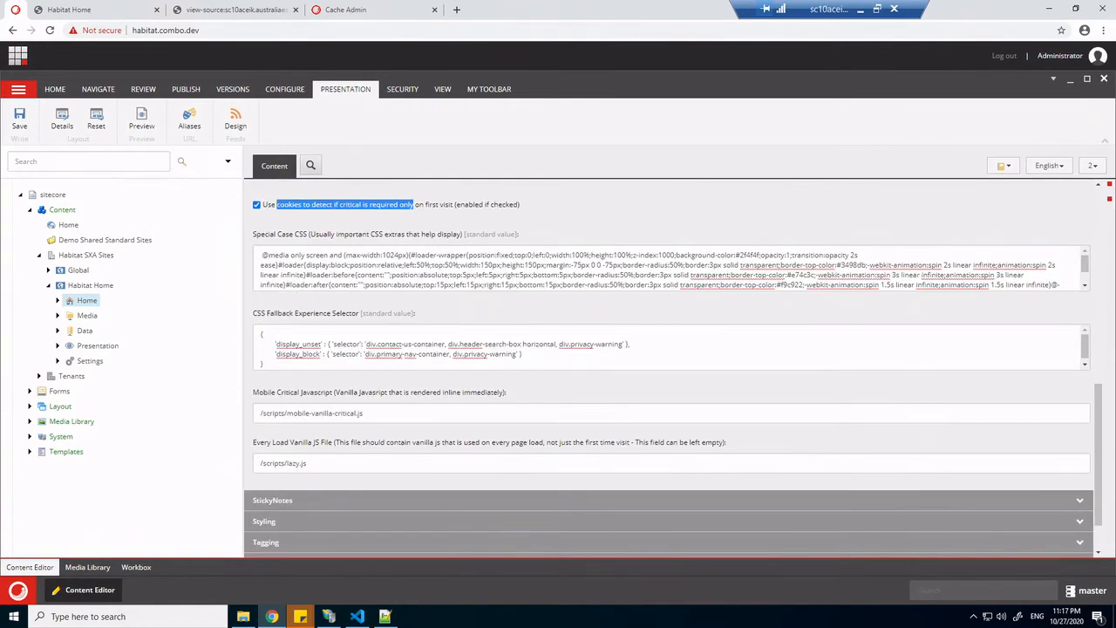
scroll(349, 340, "up", 1)
Open the Speedy Global Settings item under System > Settings > Foundation > Speedy and review its Global Speed Settings
left_click(48, 287)
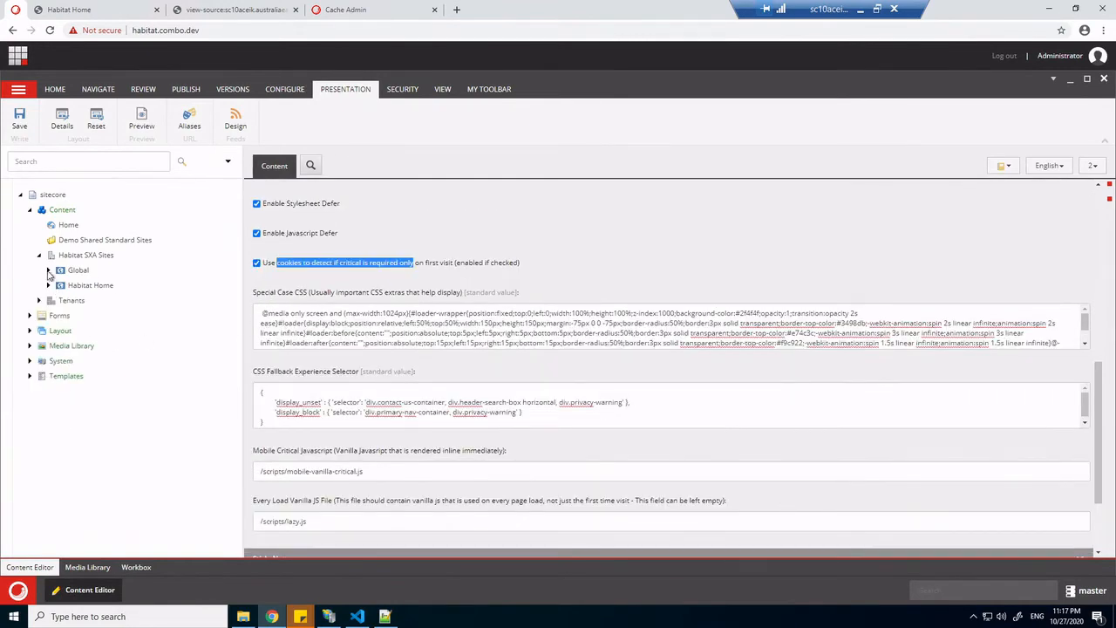
left_click(38, 255)
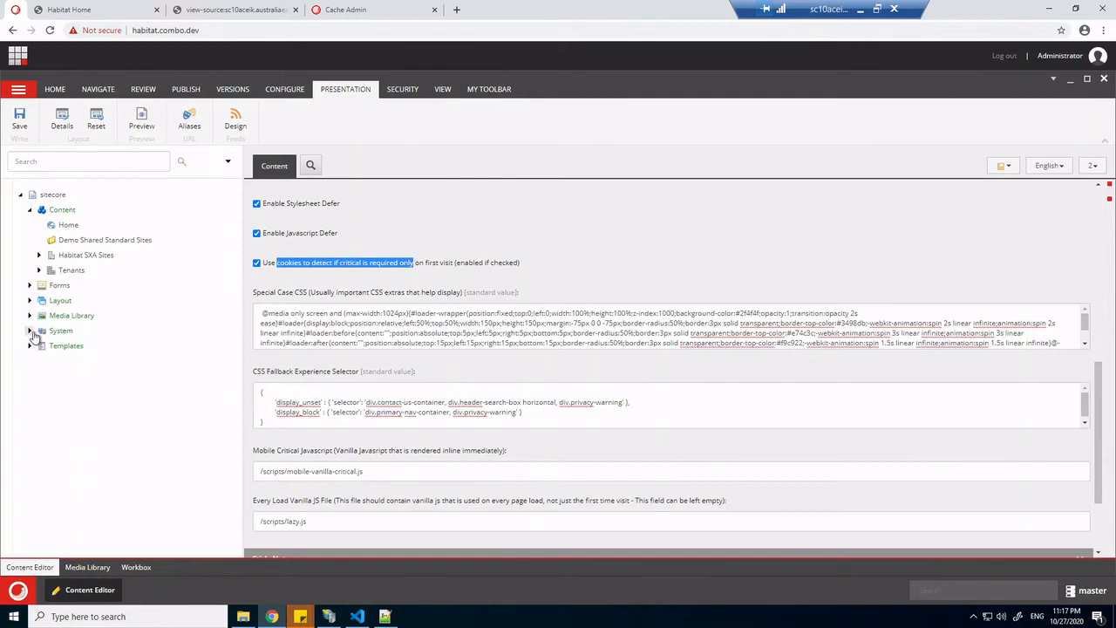
left_click(28, 330)
left_click(39, 422)
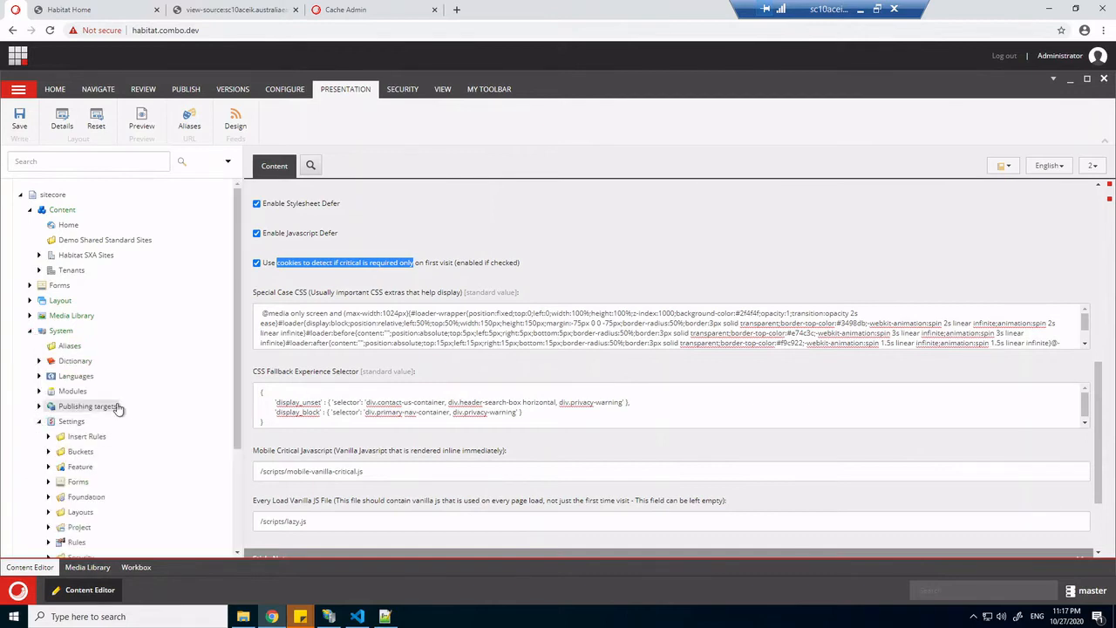
scroll(119, 407, "down", 3)
left_click(48, 353)
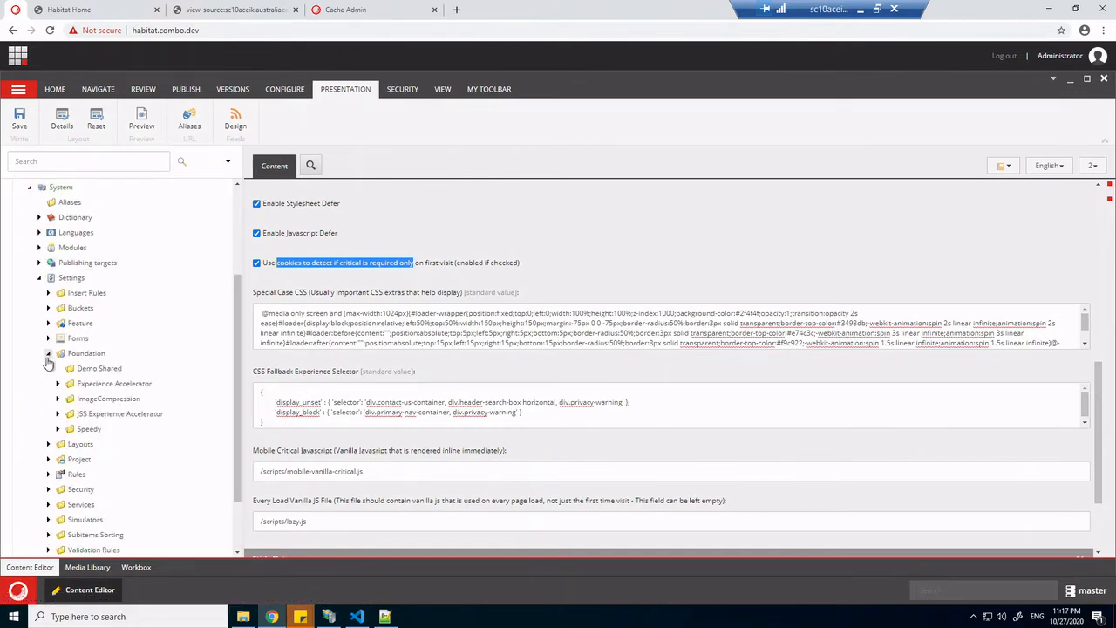
left_click(57, 429)
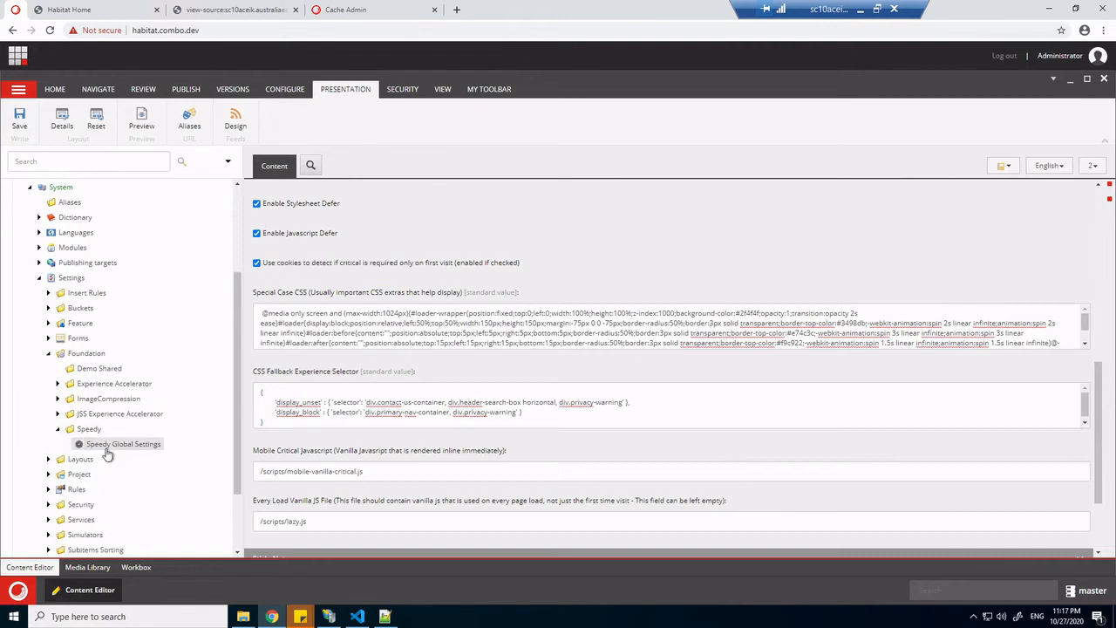
left_click(113, 445)
scroll(349, 362, "up", 3)
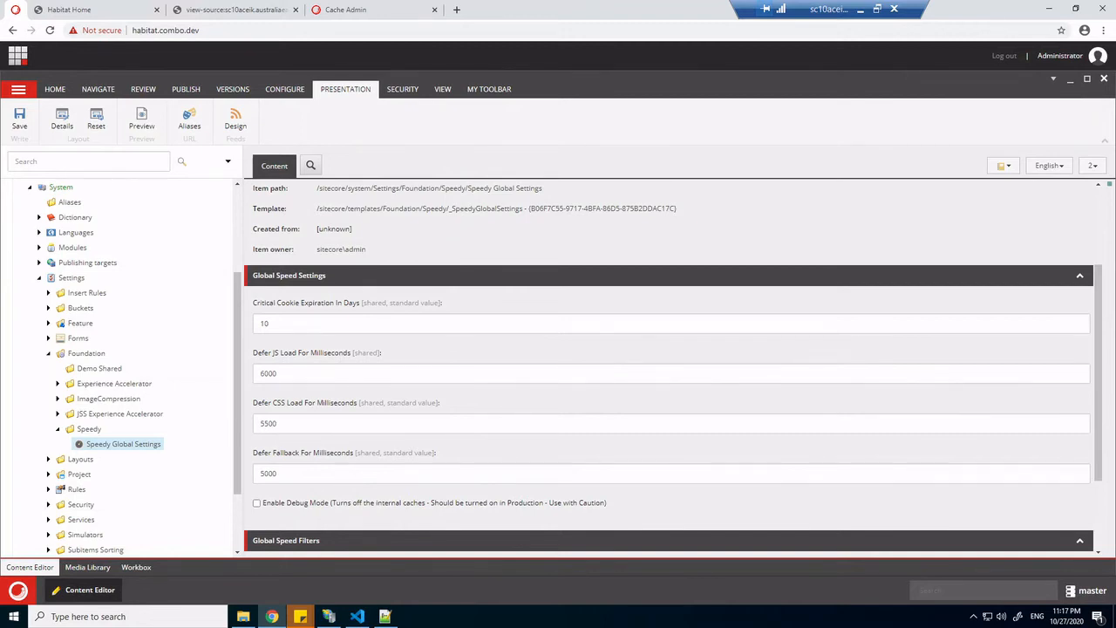
scroll(323, 331, "down", 1)
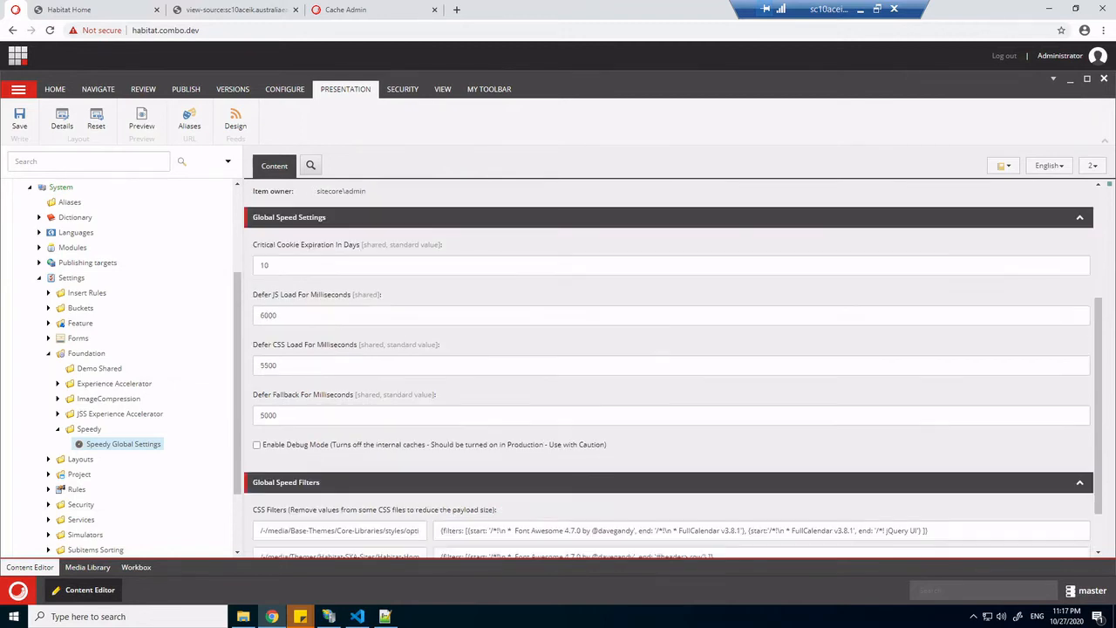
Review the Defer JS Load and Defer Fallback millisecond settings and the Enable Debug Mode option with its caution note
double_click(268, 316)
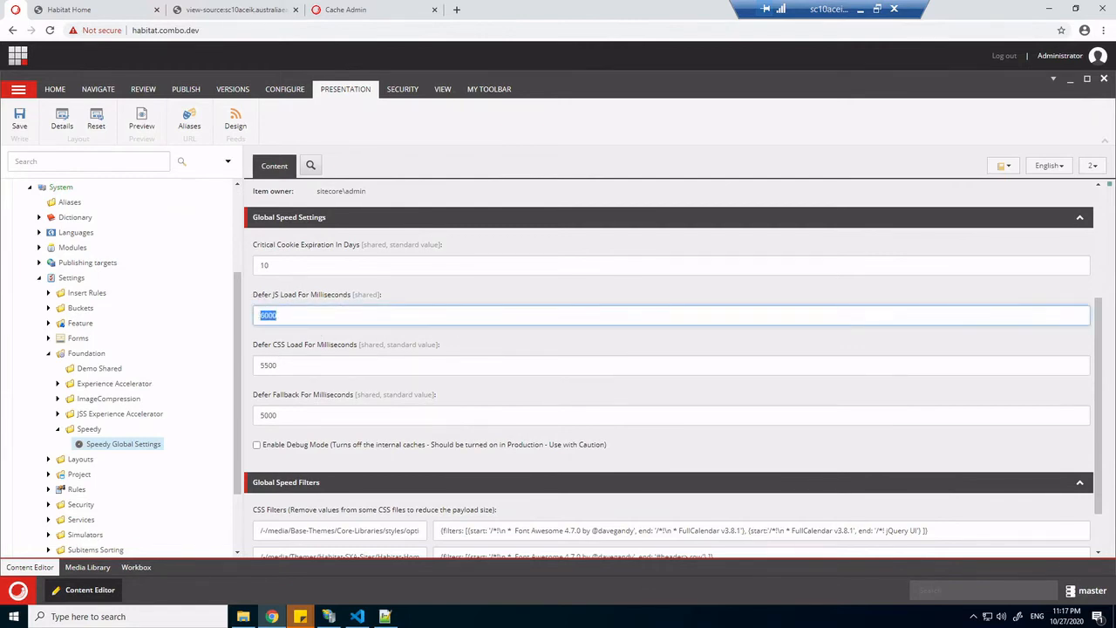
scroll(306, 397, "down", 1)
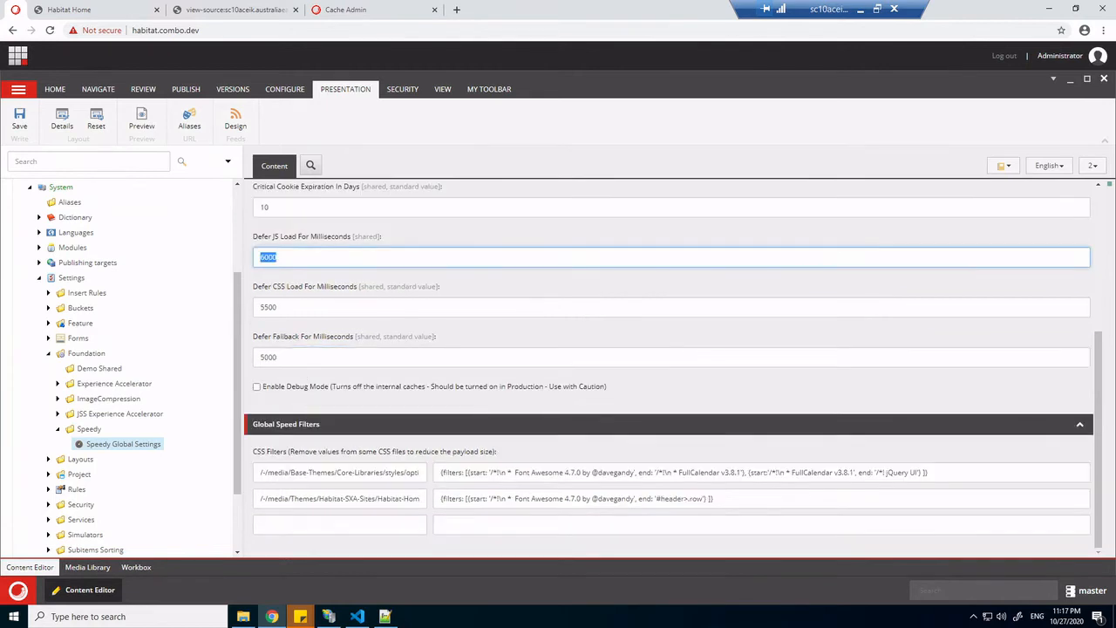
double_click(269, 356)
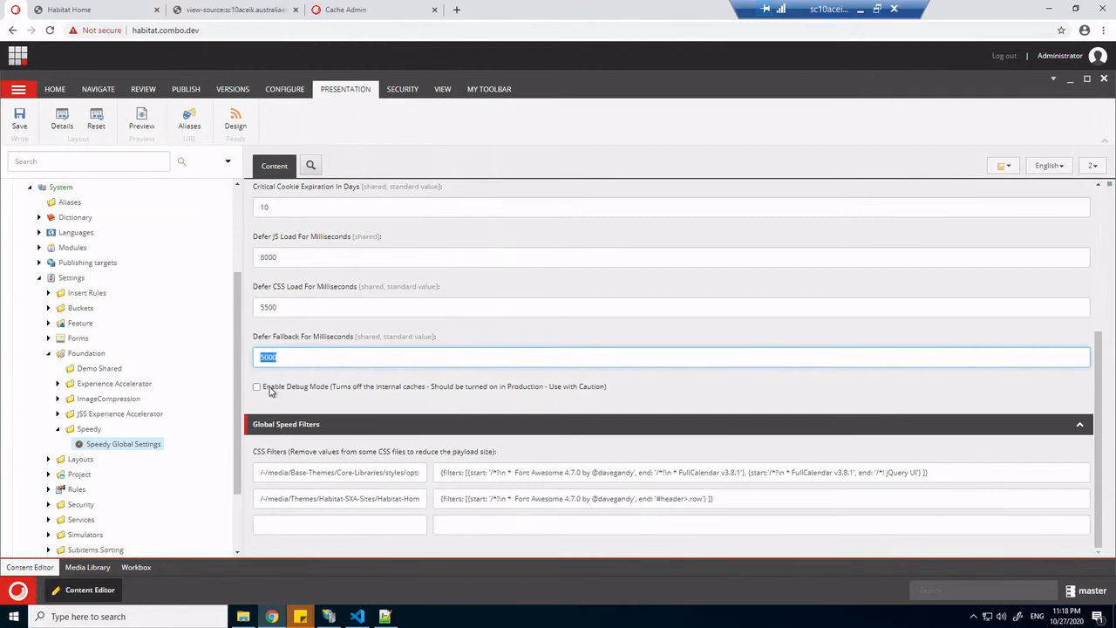
left_click_drag(270, 391, 331, 391)
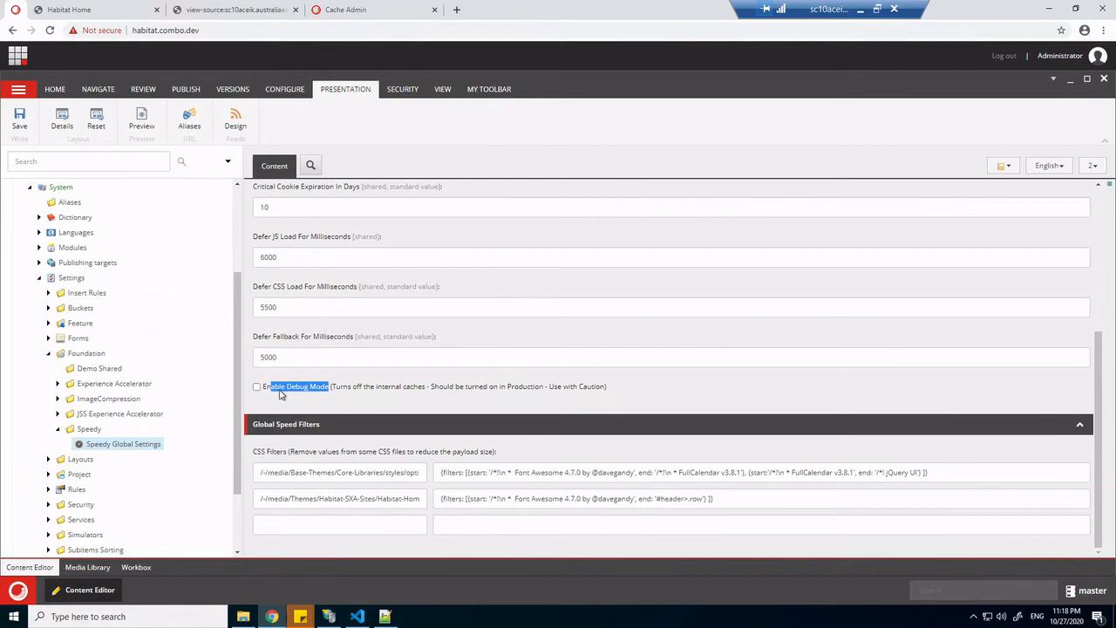
left_click_drag(265, 391, 628, 399)
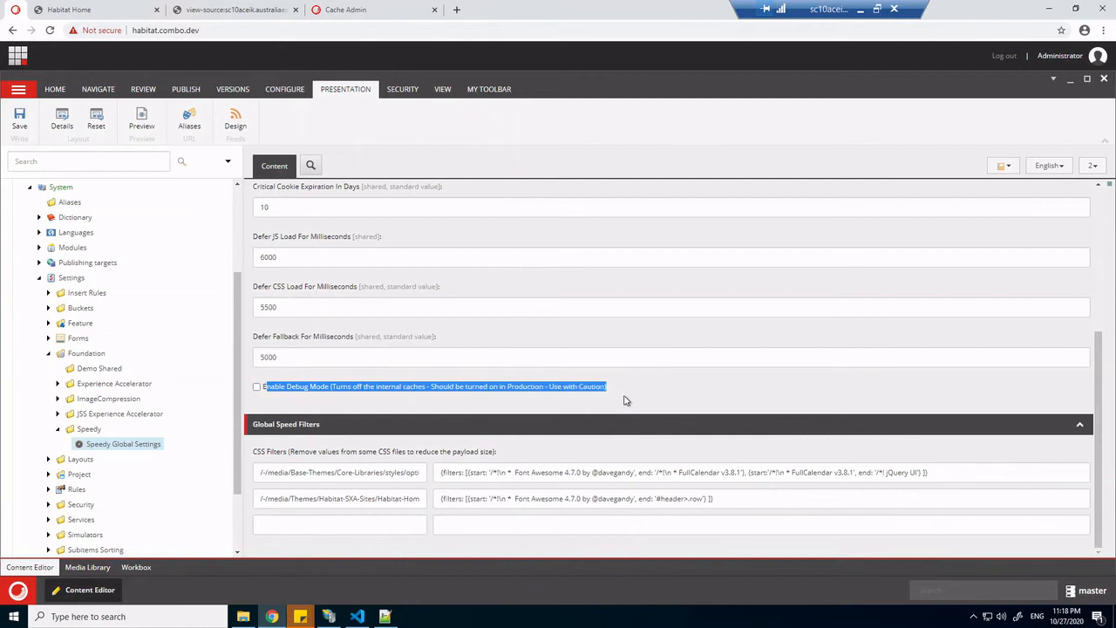
left_click(625, 401)
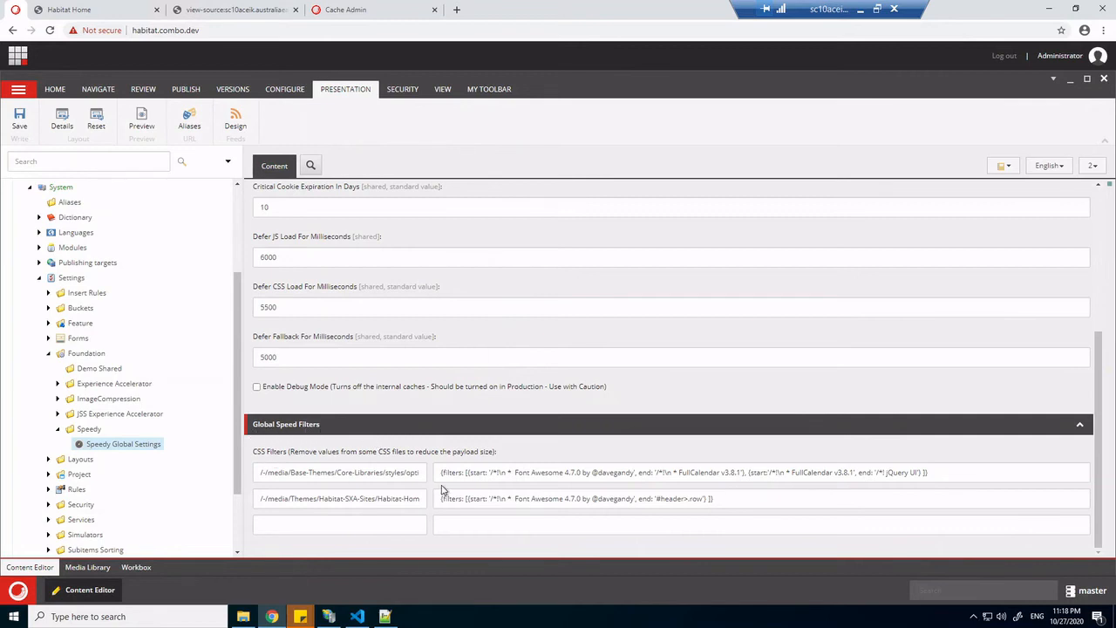
Examine the stylesheet paths and their matching filter values in the two filled CSS Filters rows under Global Speed Filters
triple_click(260, 472)
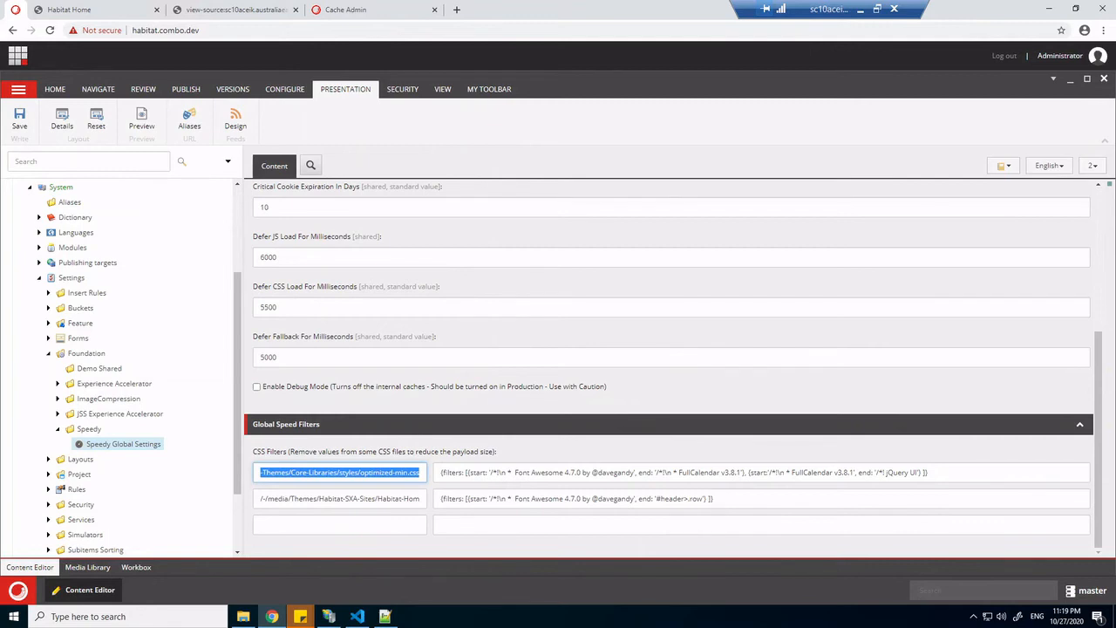
triple_click(410, 499)
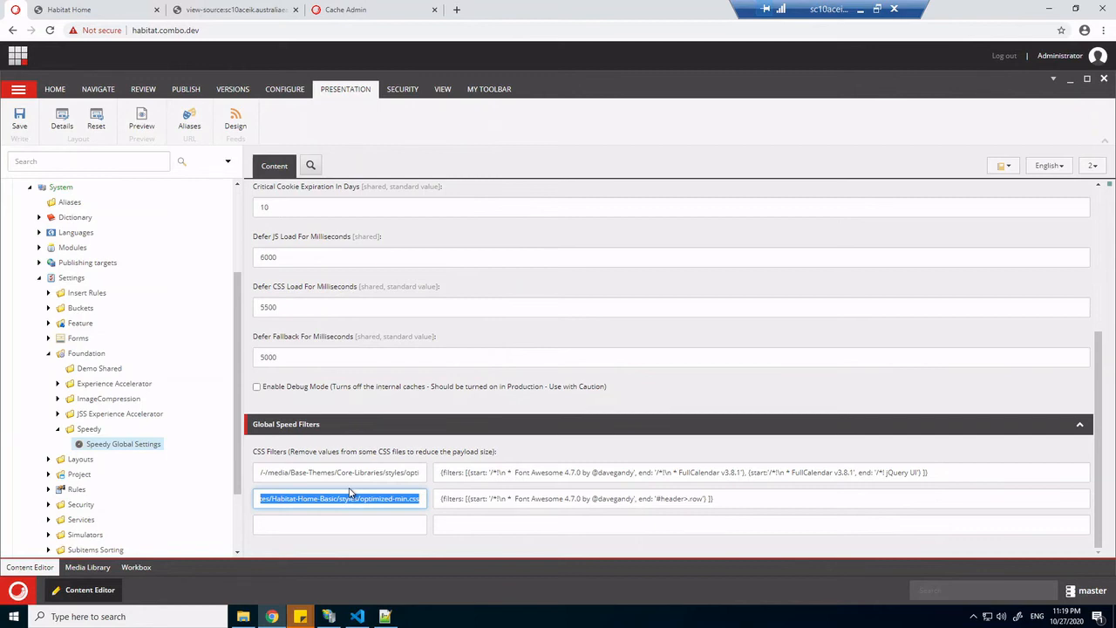
left_click(356, 472)
left_click_drag(308, 472, 422, 473)
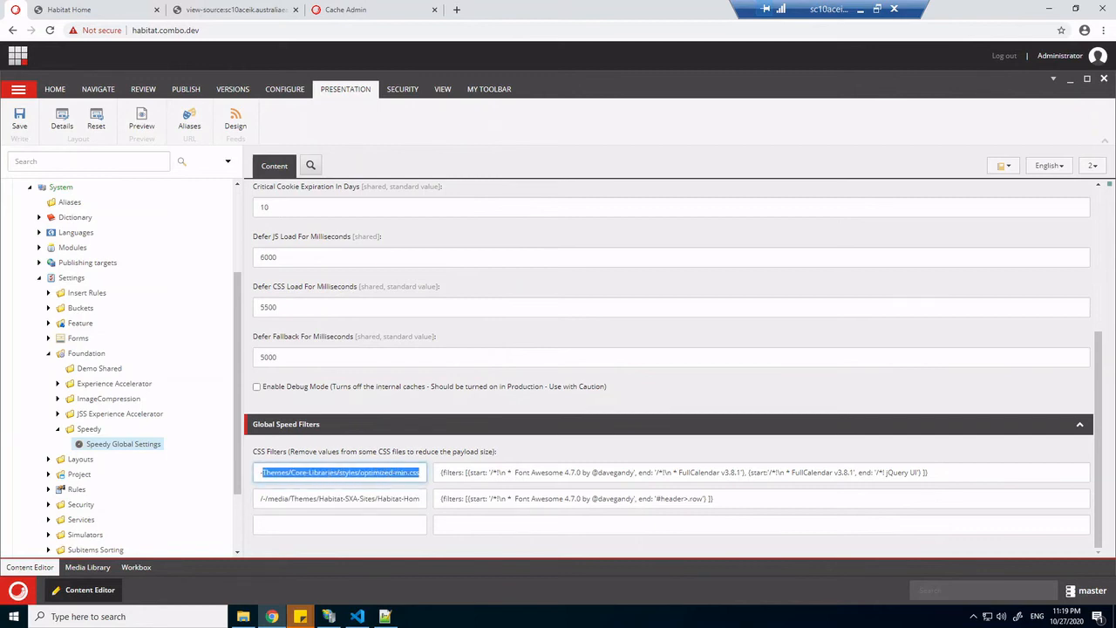
left_click_drag(338, 472, 420, 473)
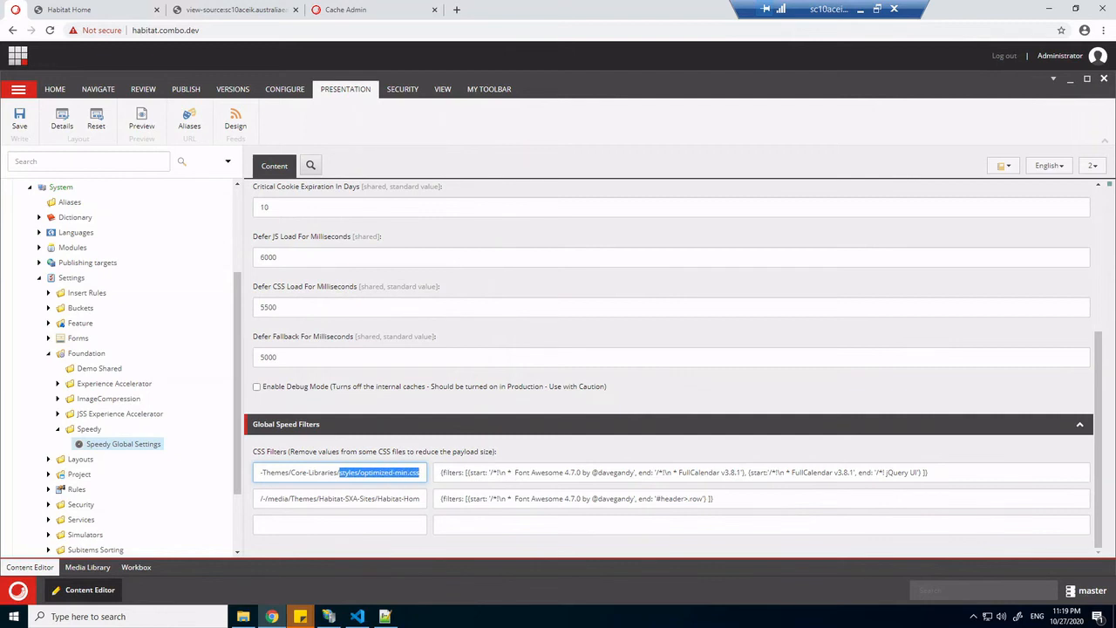
key("Tab")
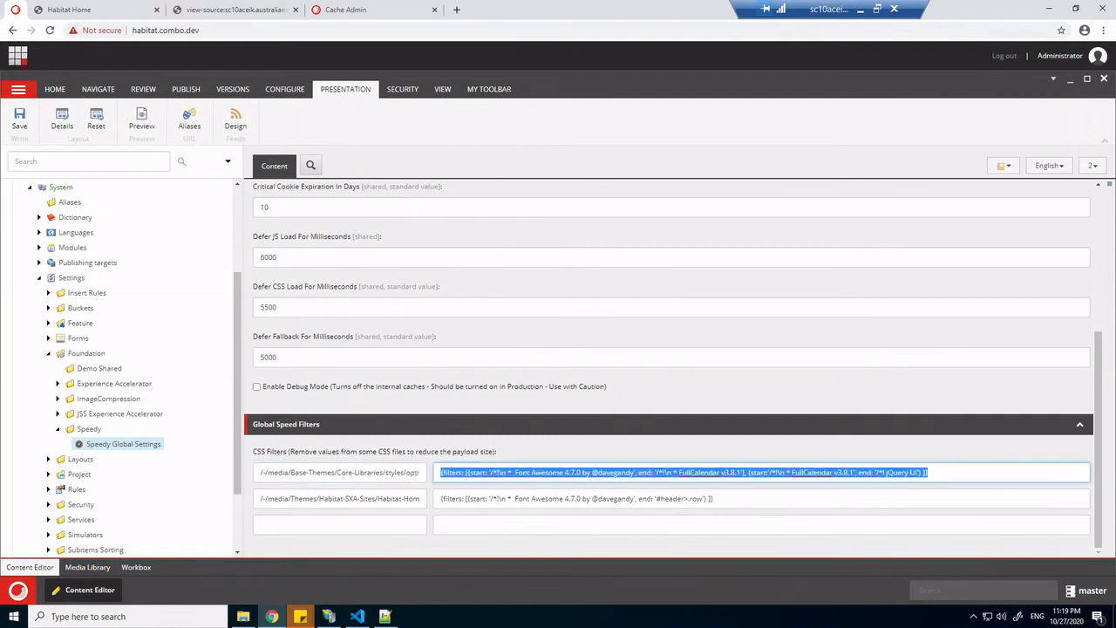
left_click(752, 474)
left_click(751, 499)
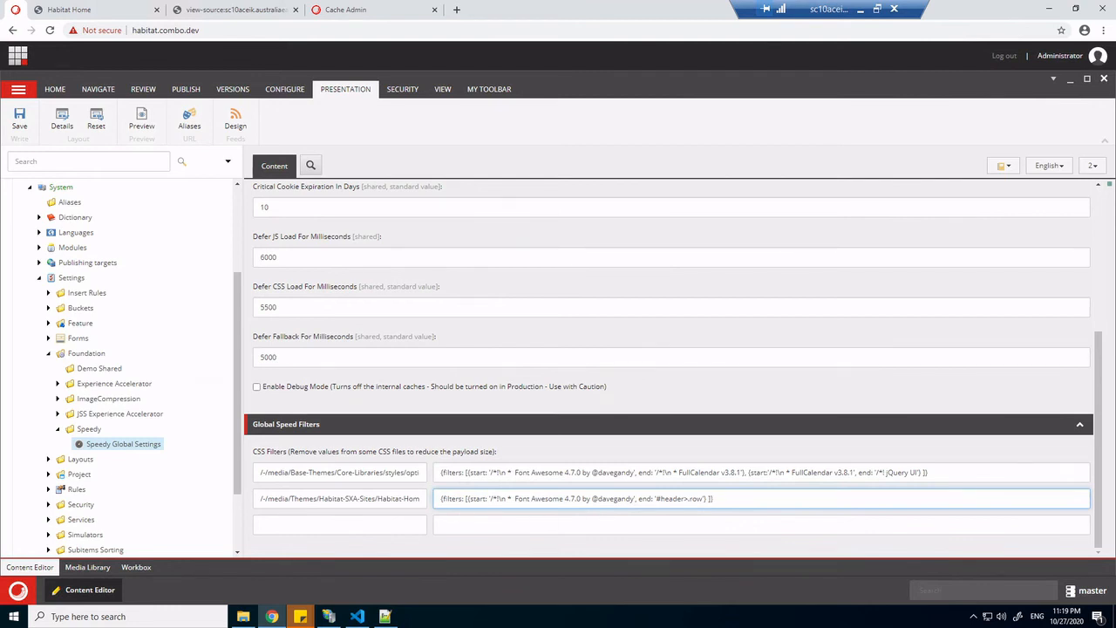
Examine the start and end markers of the Font Awesome and FullCalendar filters defined for the Core-Libraries stylesheet
double_click(451, 472)
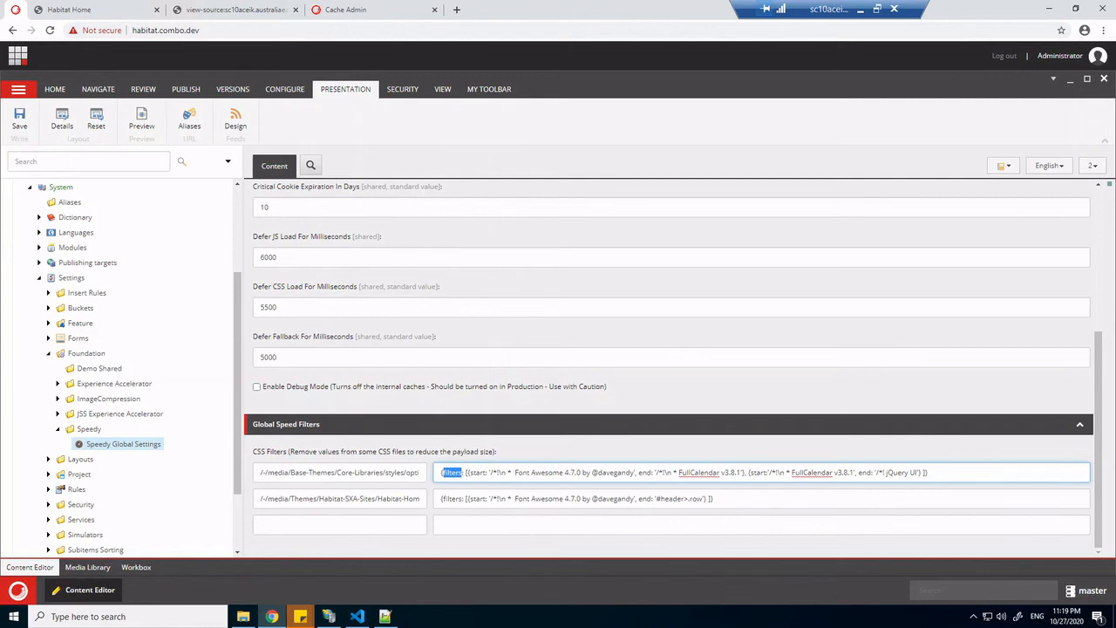
left_click_drag(490, 473, 743, 473)
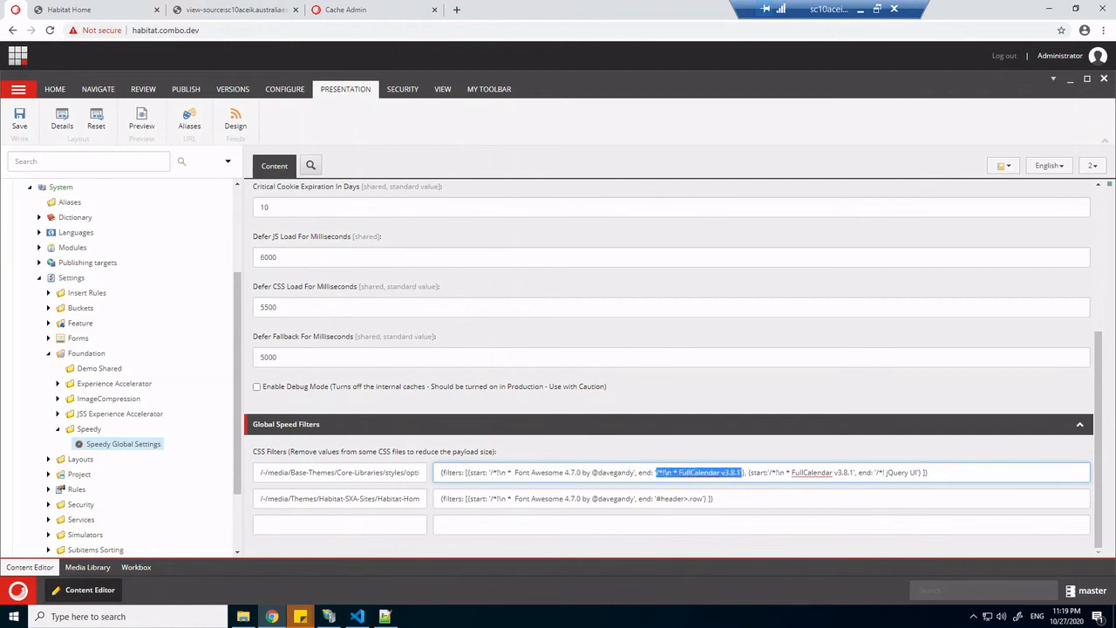
left_click_drag(490, 473, 513, 473)
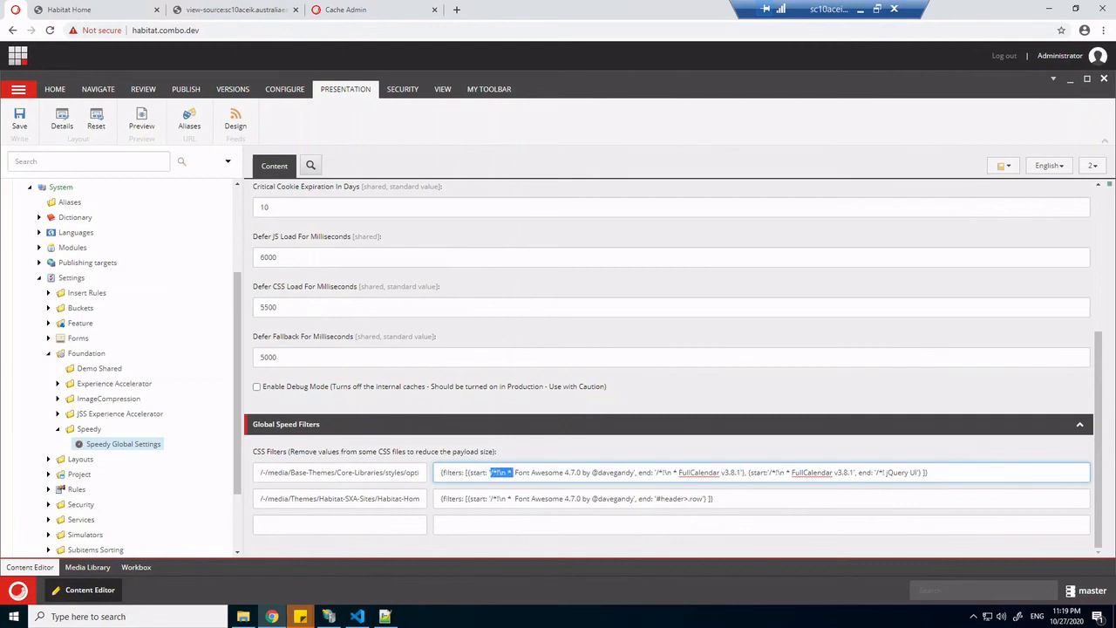
left_click_drag(656, 473, 744, 472)
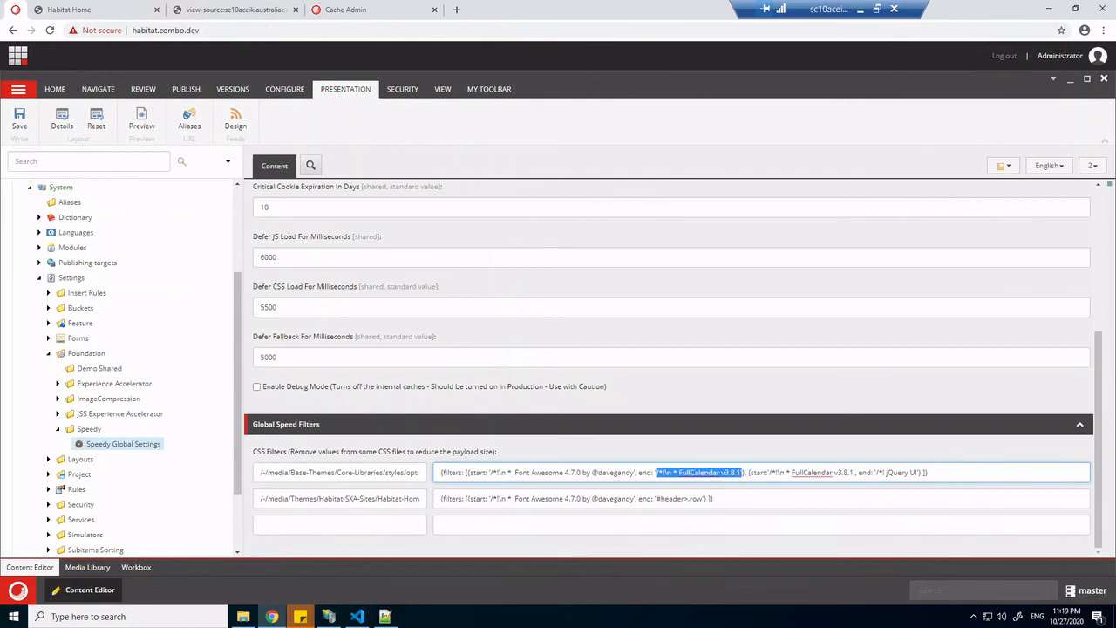
left_click_drag(490, 473, 538, 473)
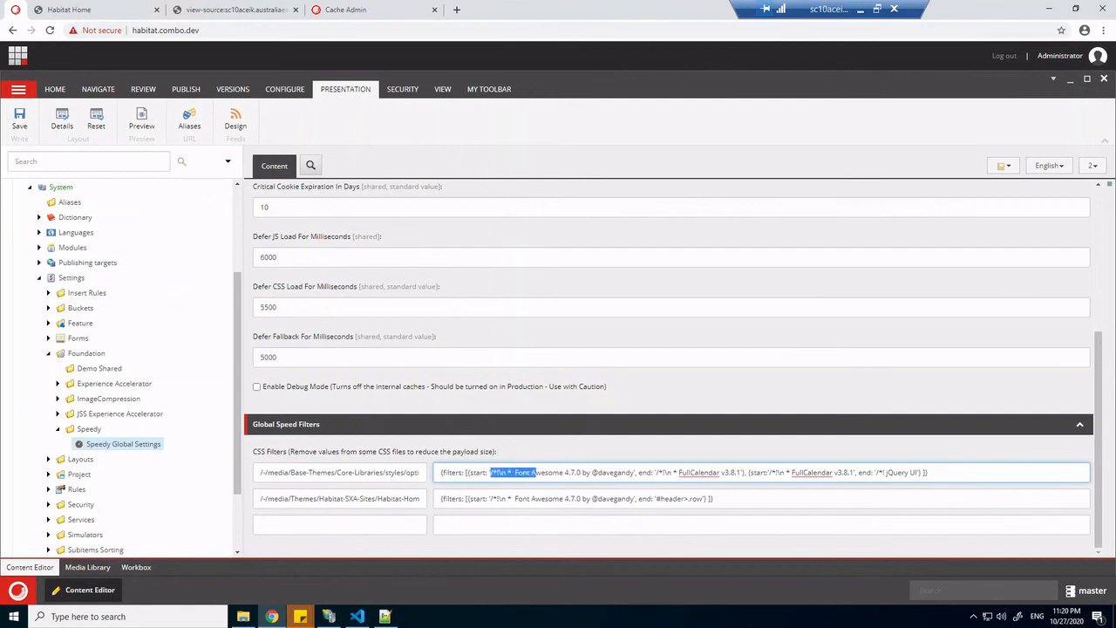
left_click_drag(656, 473, 665, 472)
left_click_drag(749, 473, 826, 473)
left_click(826, 472)
left_click_drag(509, 473, 643, 473)
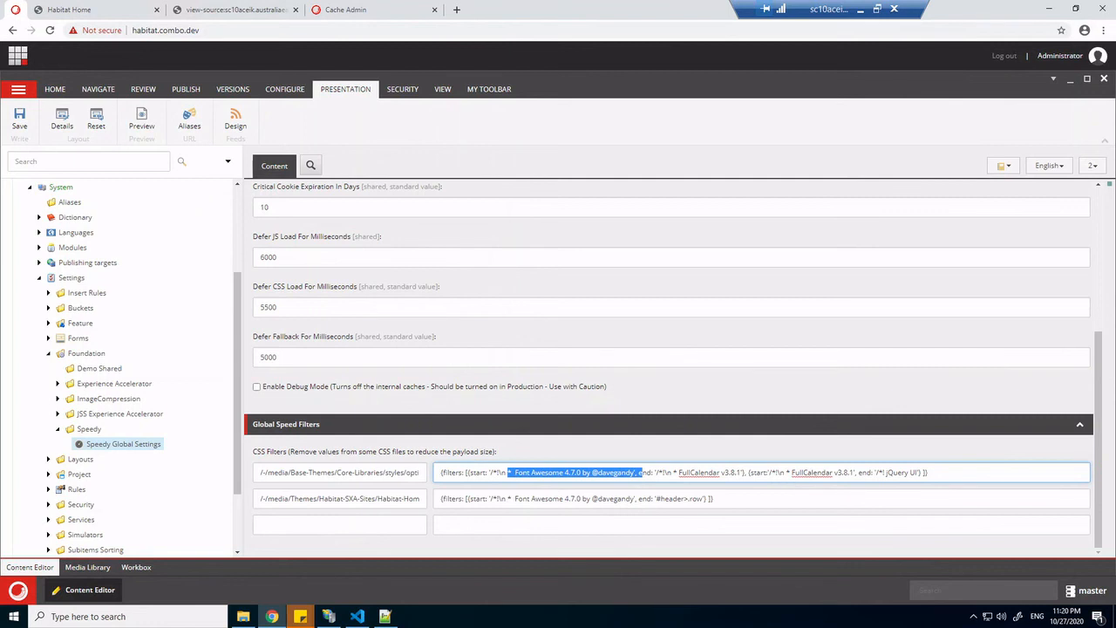
left_click_drag(772, 473, 863, 473)
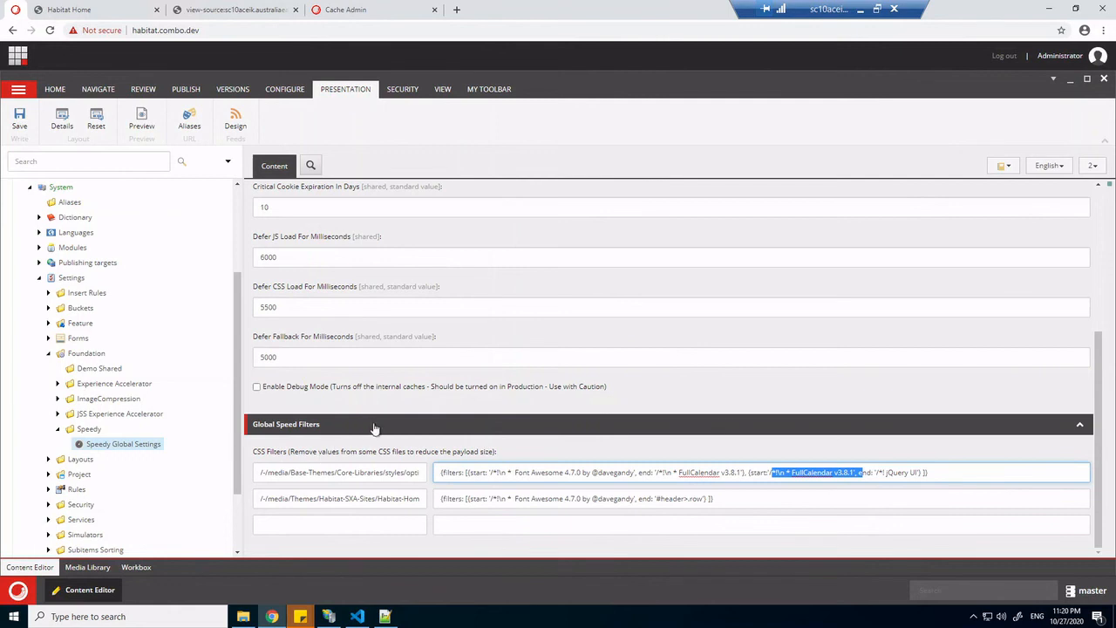
scroll(166, 417, "up", 3)
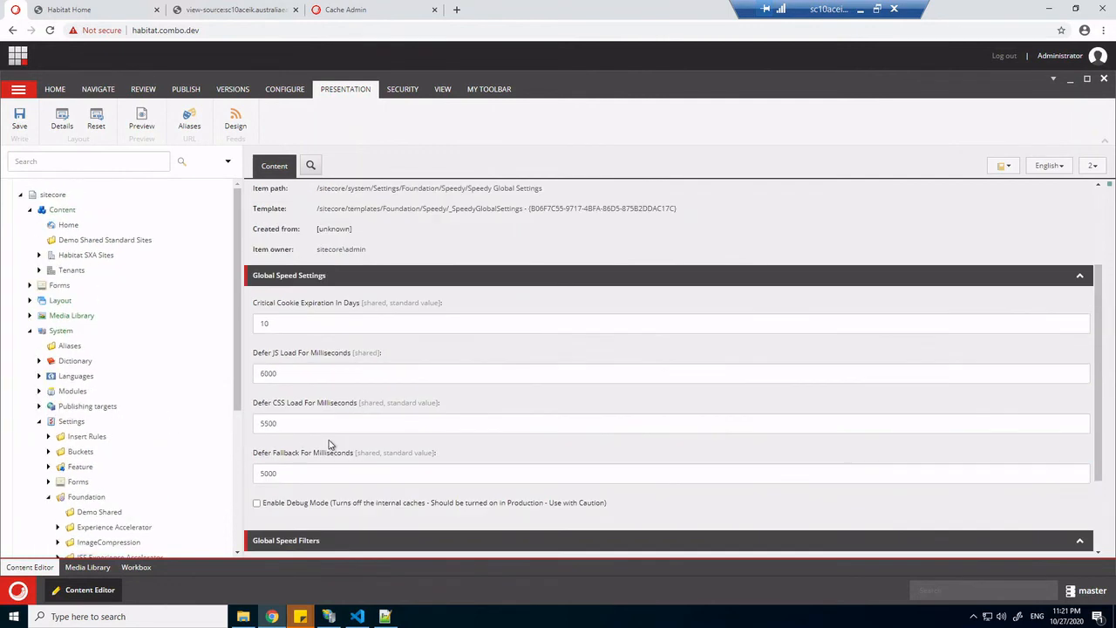
scroll(327, 445, "up", 4)
scroll(332, 434, "down", 4)
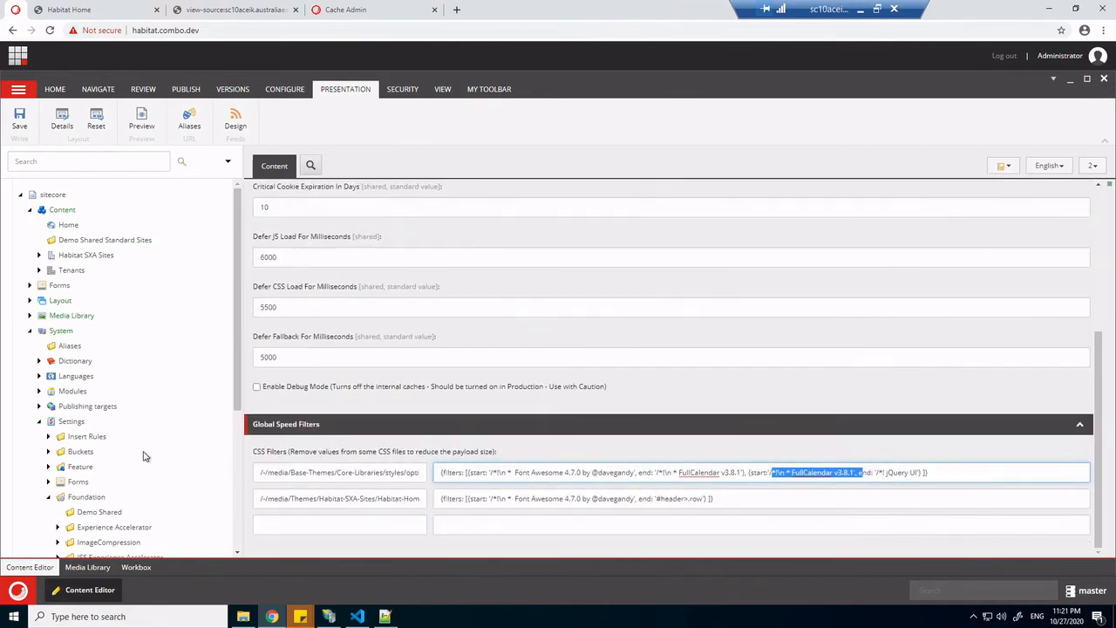